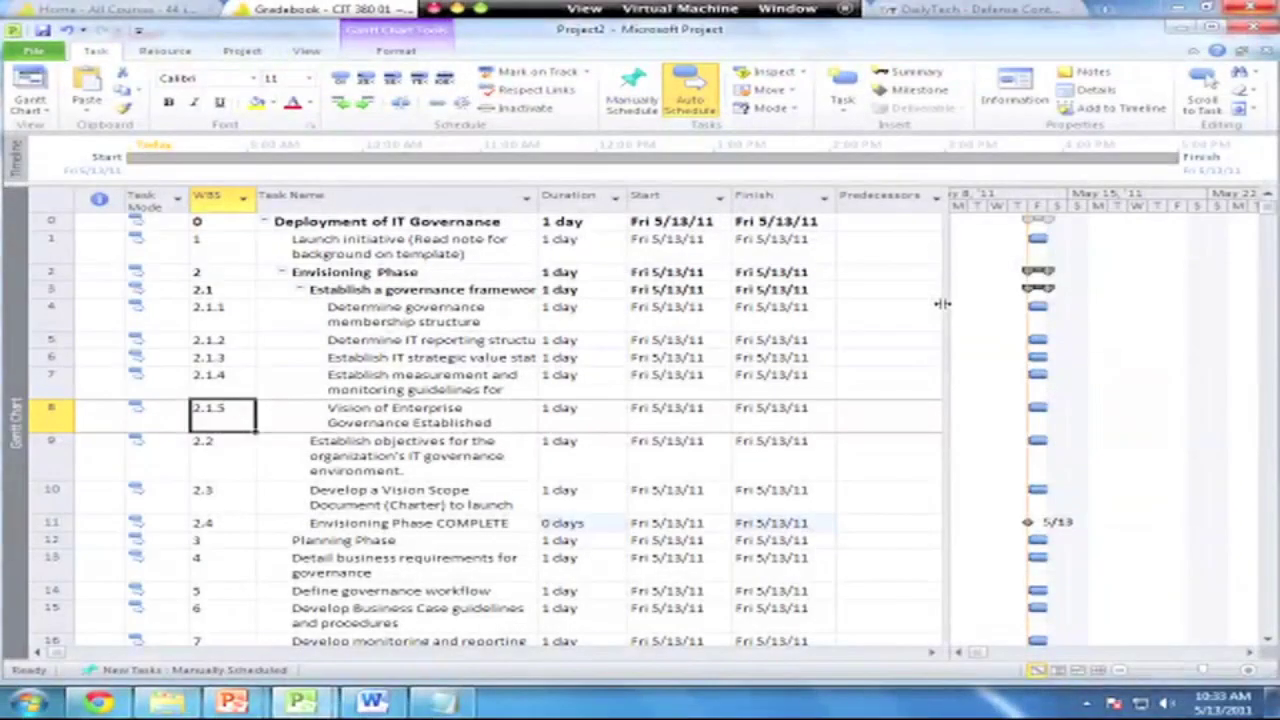
Widen the task table so the Predecessors and Resource Names columns show beside the Gantt chart
drag(943, 303, 1128, 300)
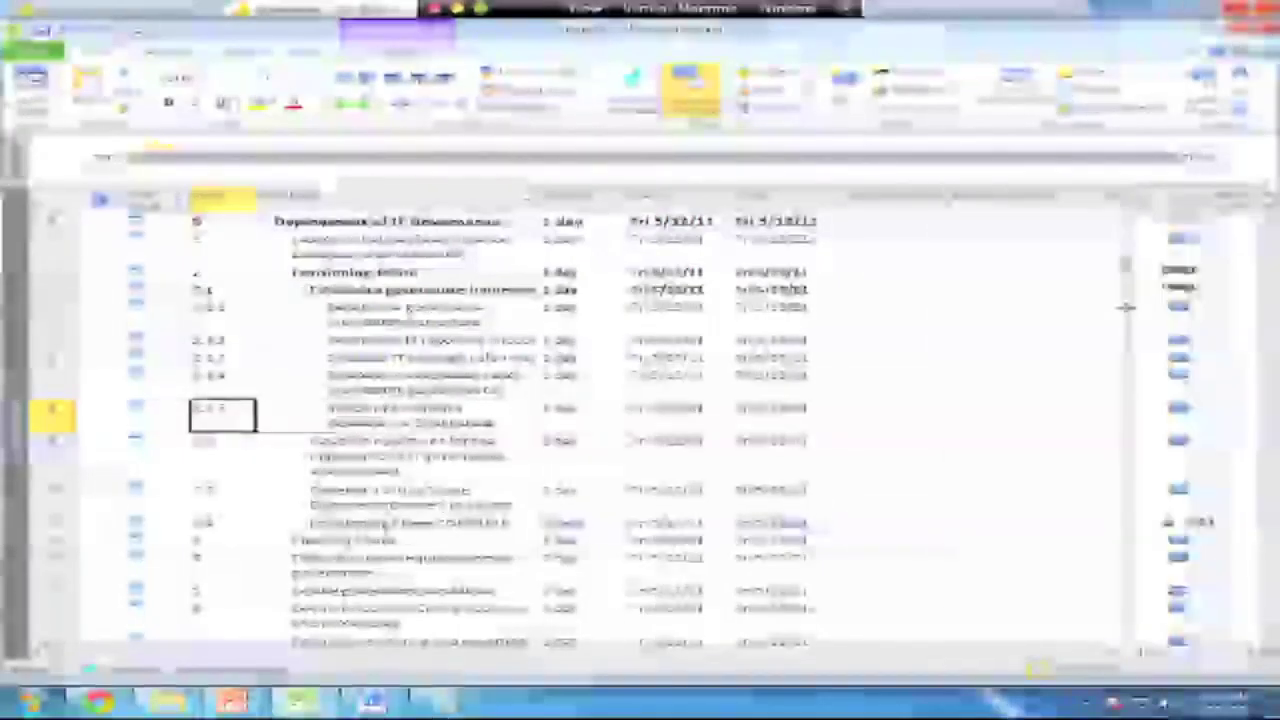
click(889, 219)
click(1074, 246)
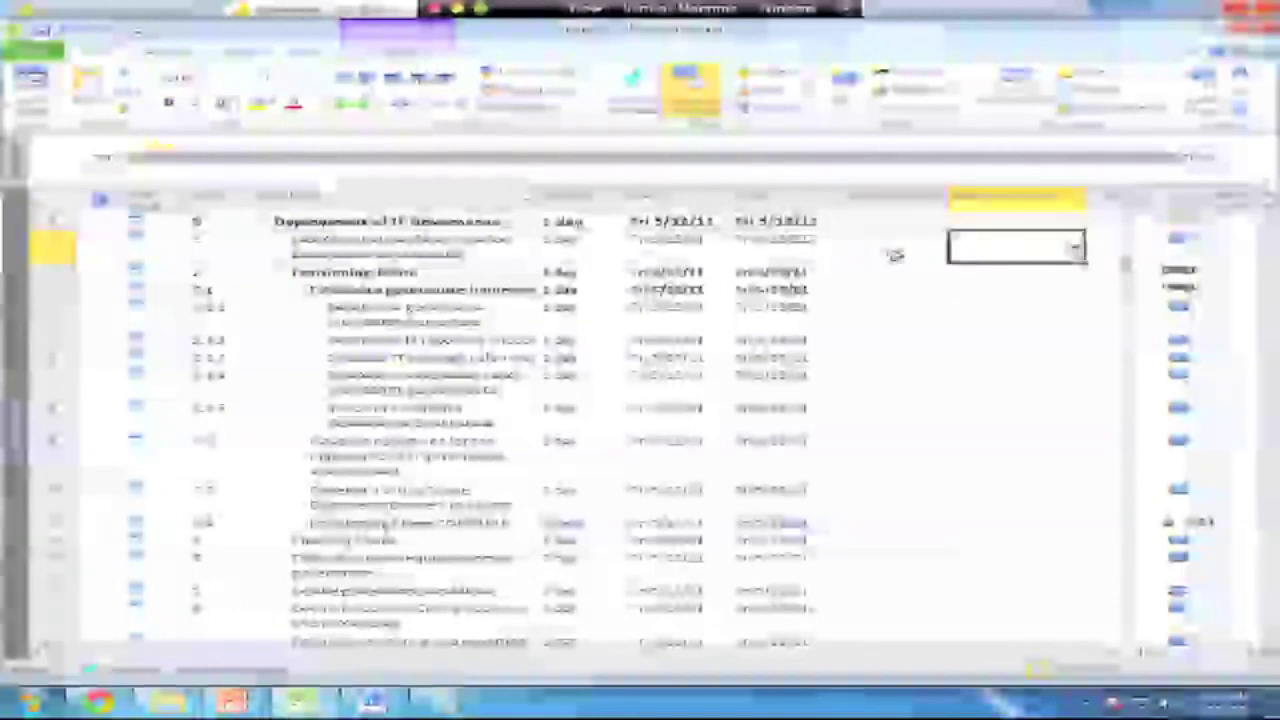
Switch to the ASG_ITGovernance Template.mpp project and widen its task table to show the Predecessors column beside the early-July Gantt bars
key(alt+Tab)
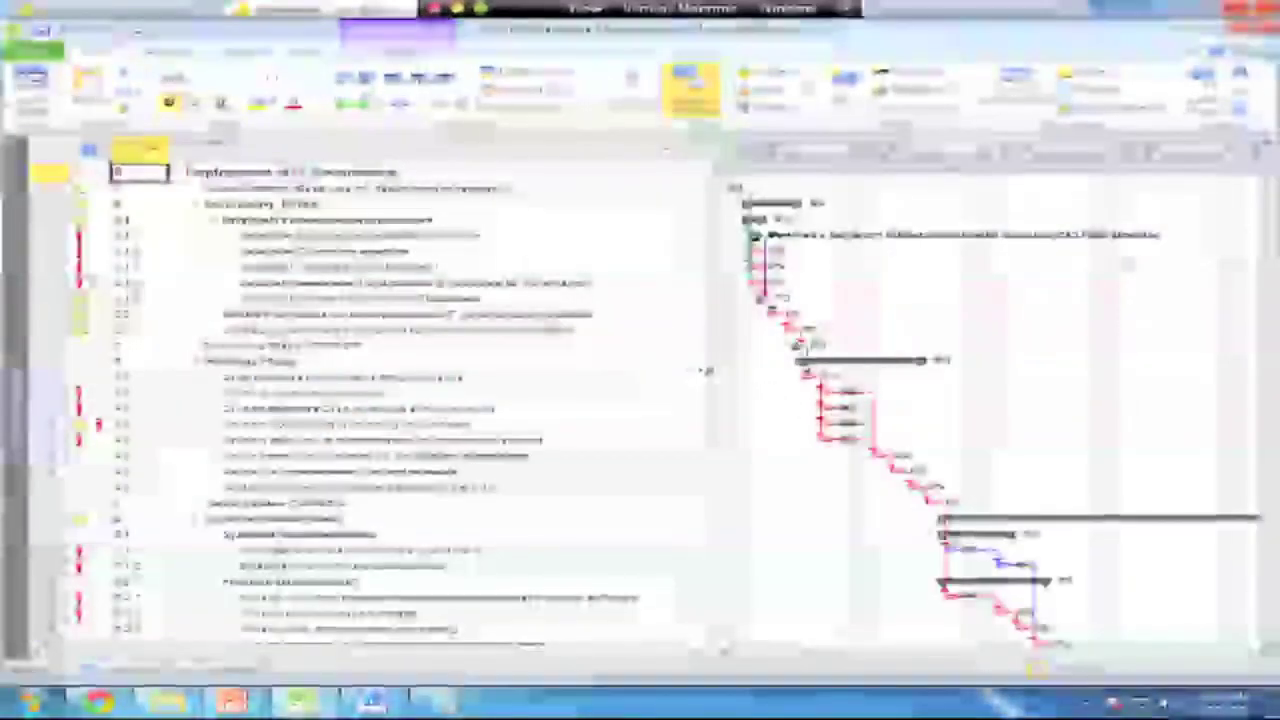
drag(707, 370, 1078, 358)
click(960, 236)
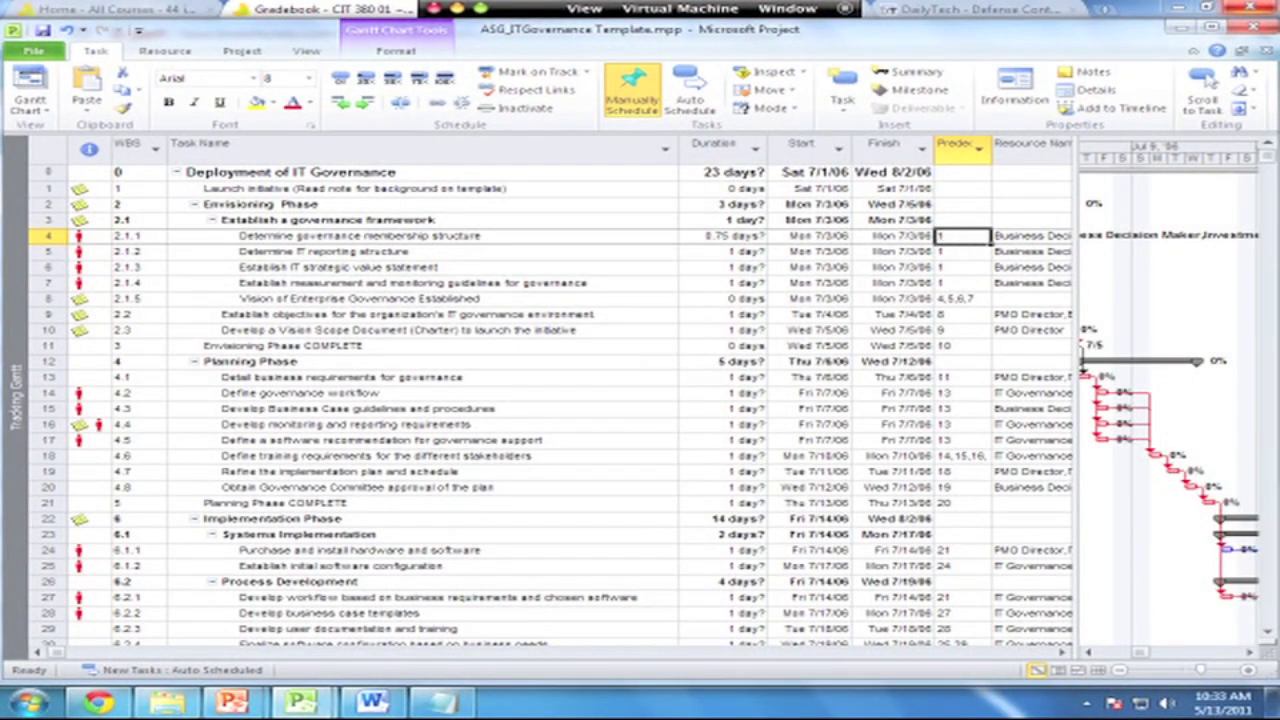
click(1089, 652)
click(1091, 654)
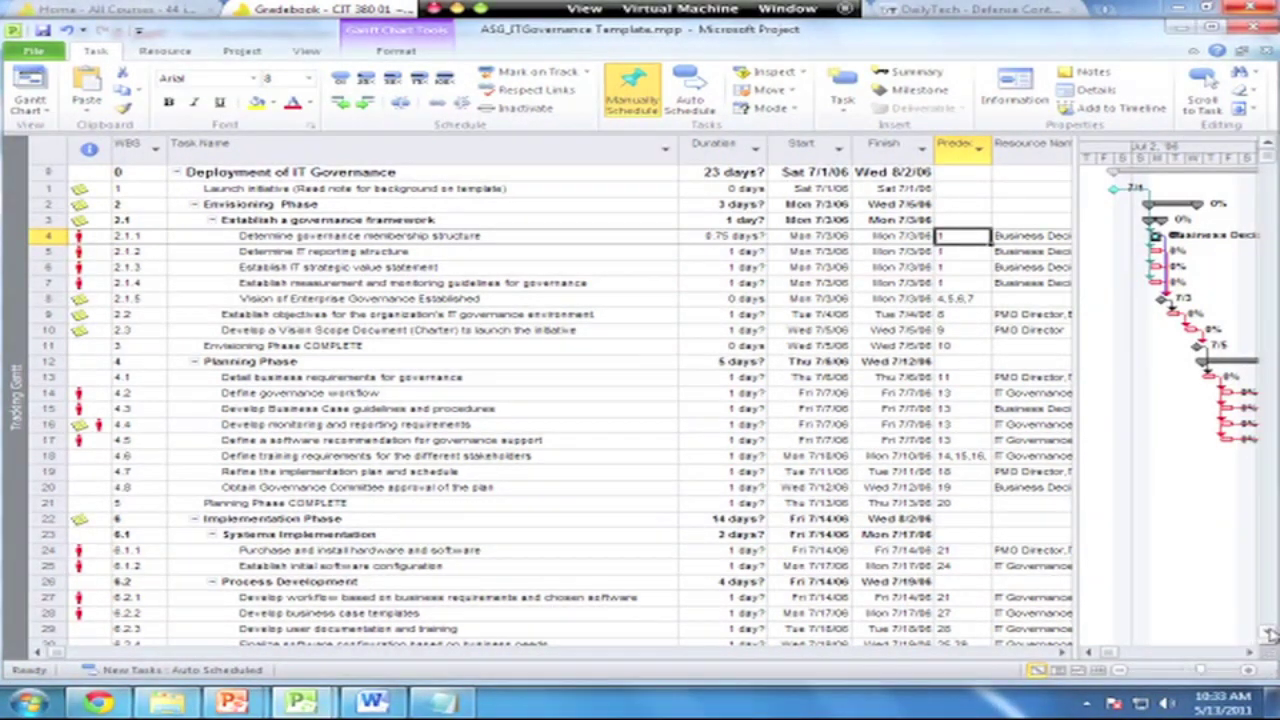
Examine the predecessor links across the template's task list, from the Envisioning Phase down to the final deployment tasks
scroll(1268, 635, down, 5)
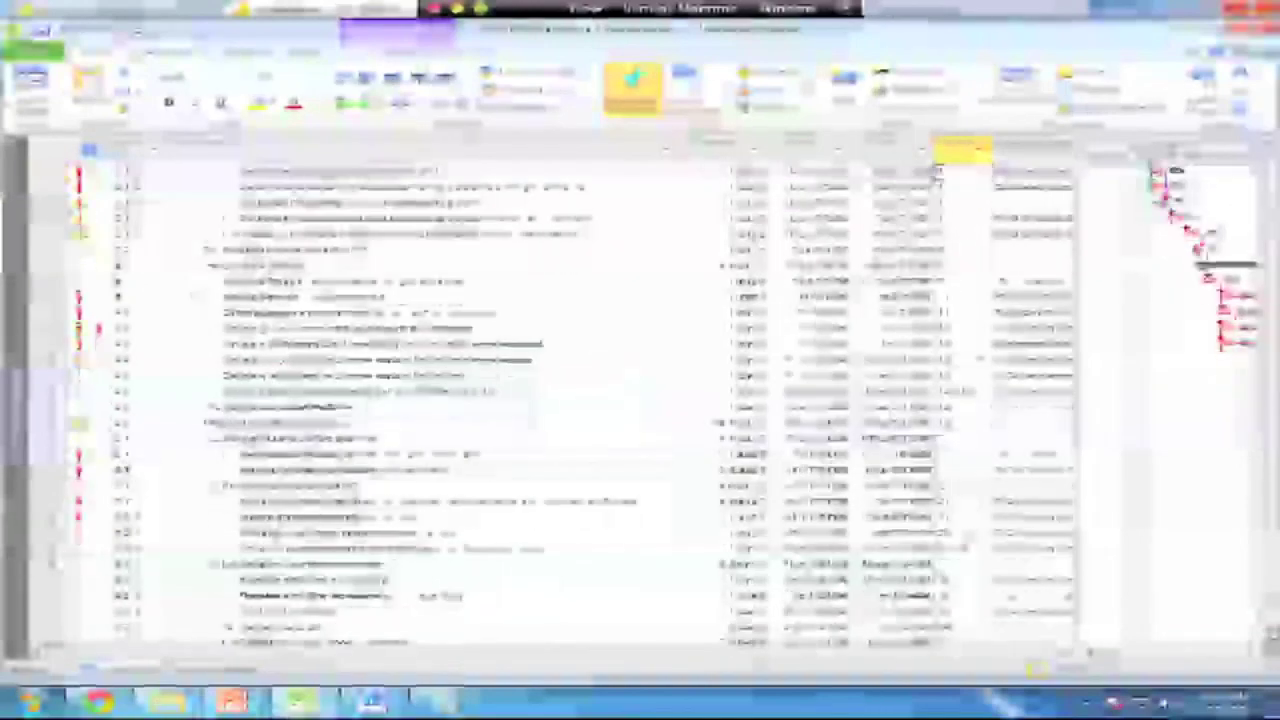
scroll(1268, 635, down, 5)
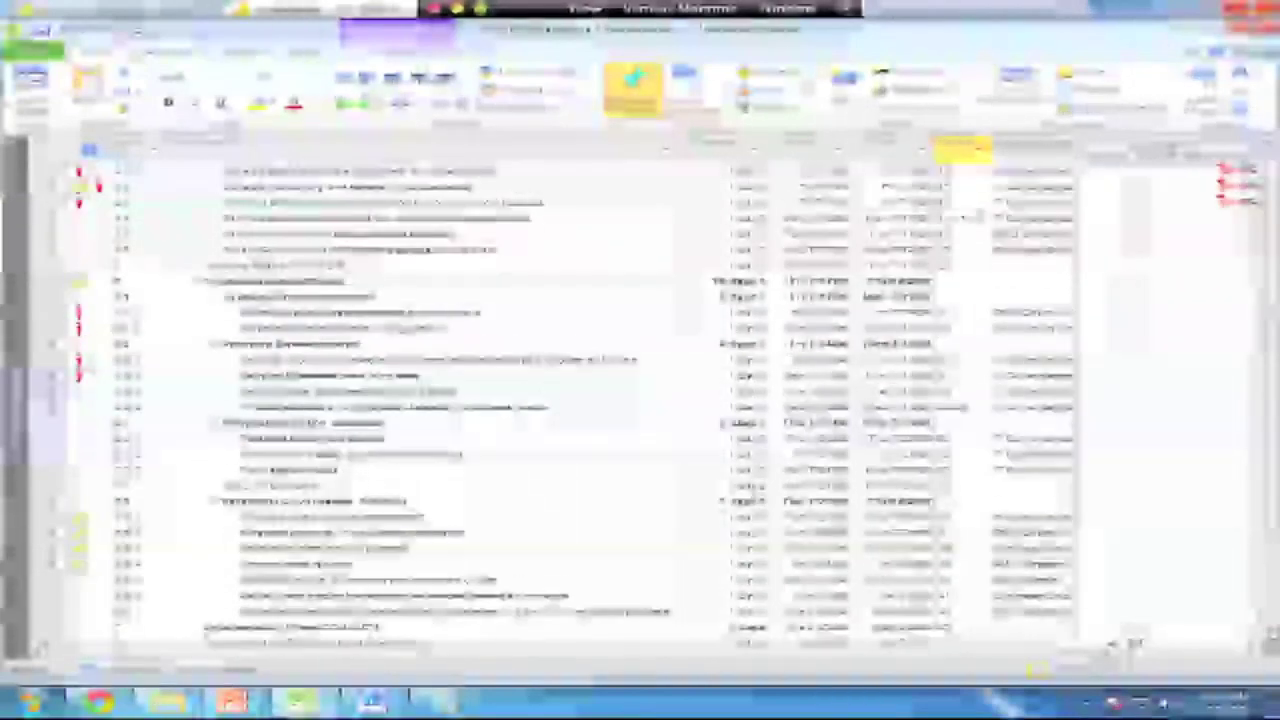
scroll(1268, 635, down, 5)
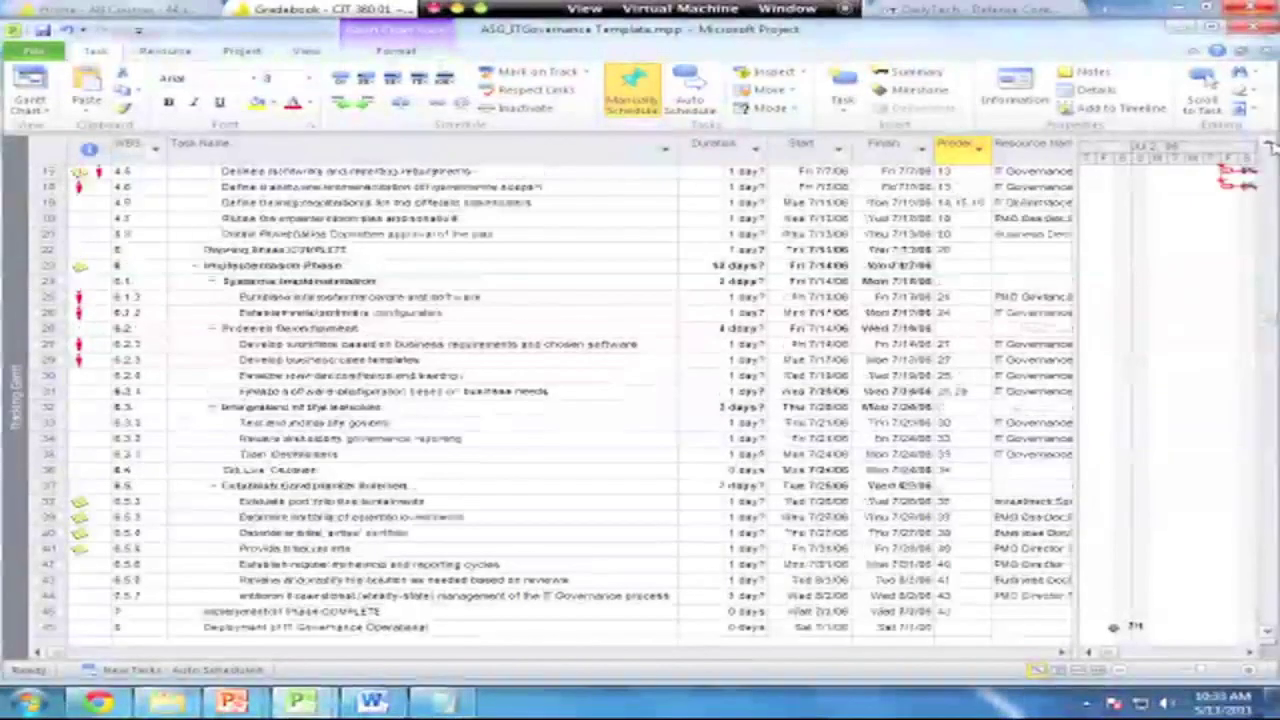
scroll(1268, 635, down, 5)
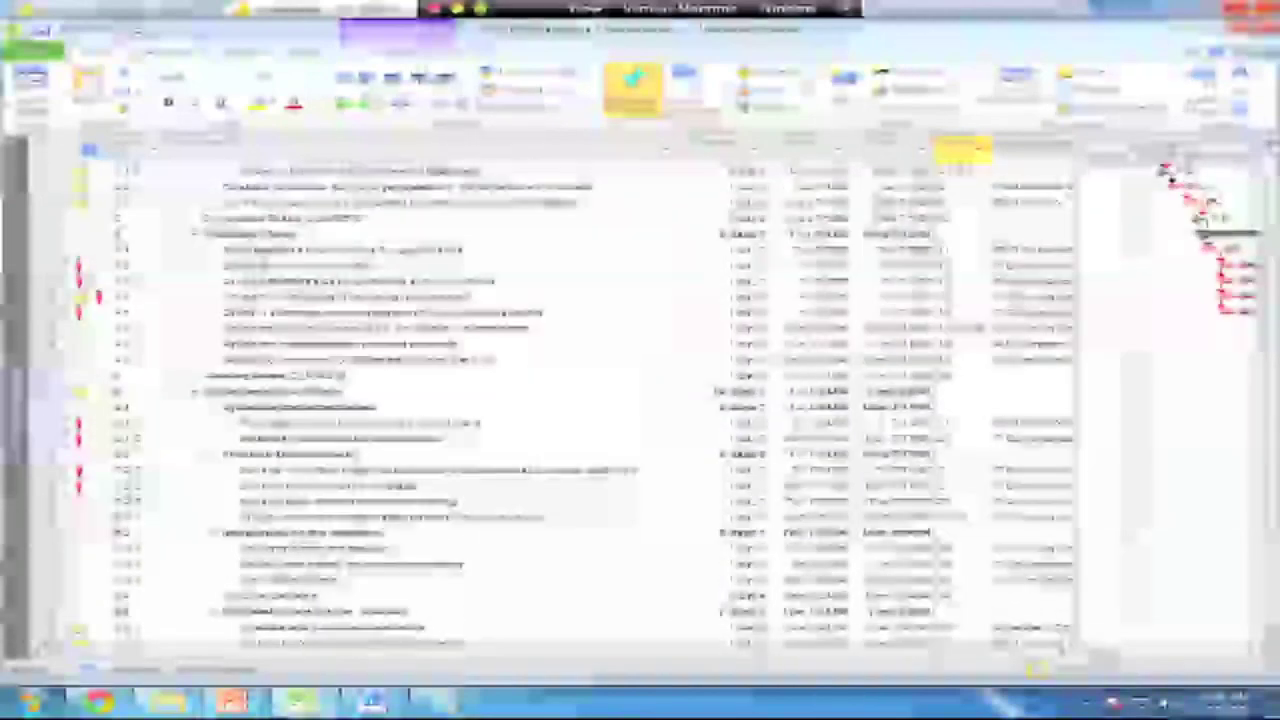
scroll(958, 251, up, 2)
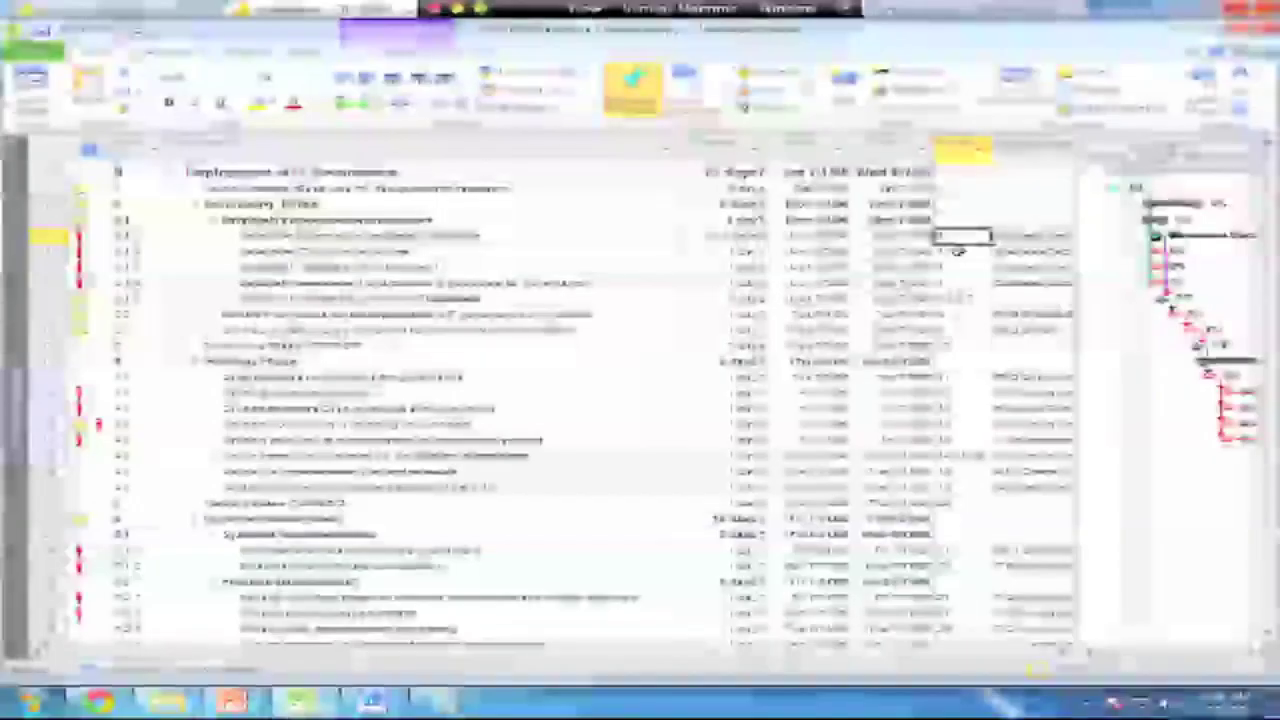
Try start-to-start links with predecessor 1SS for task 4 and 4SS for task 5, and undo both
double_click(957, 236)
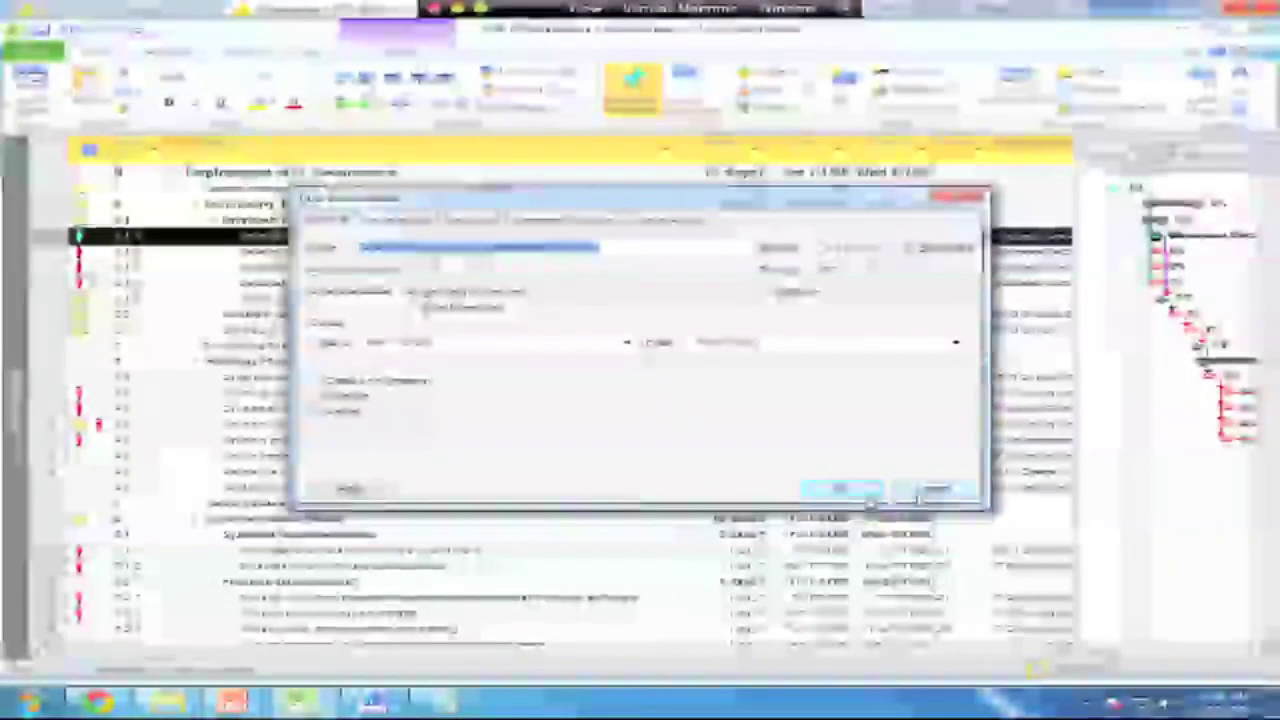
click(849, 490)
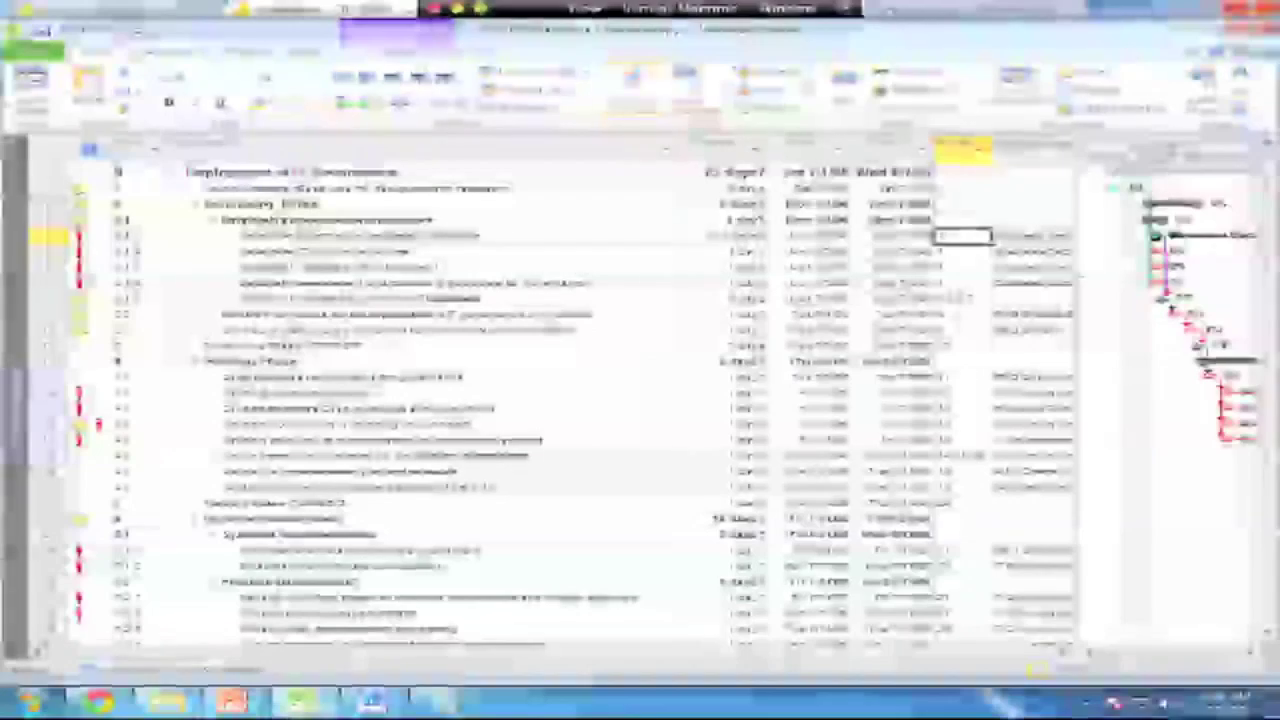
text(SS)
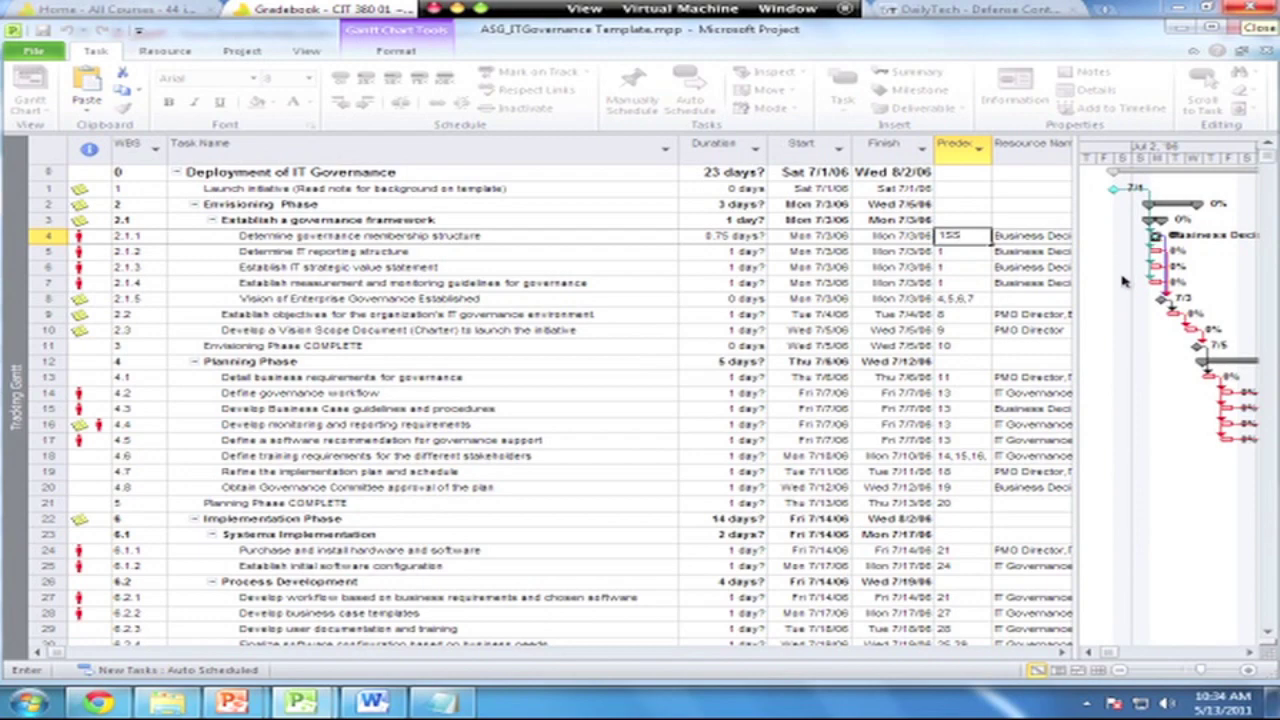
key(Return)
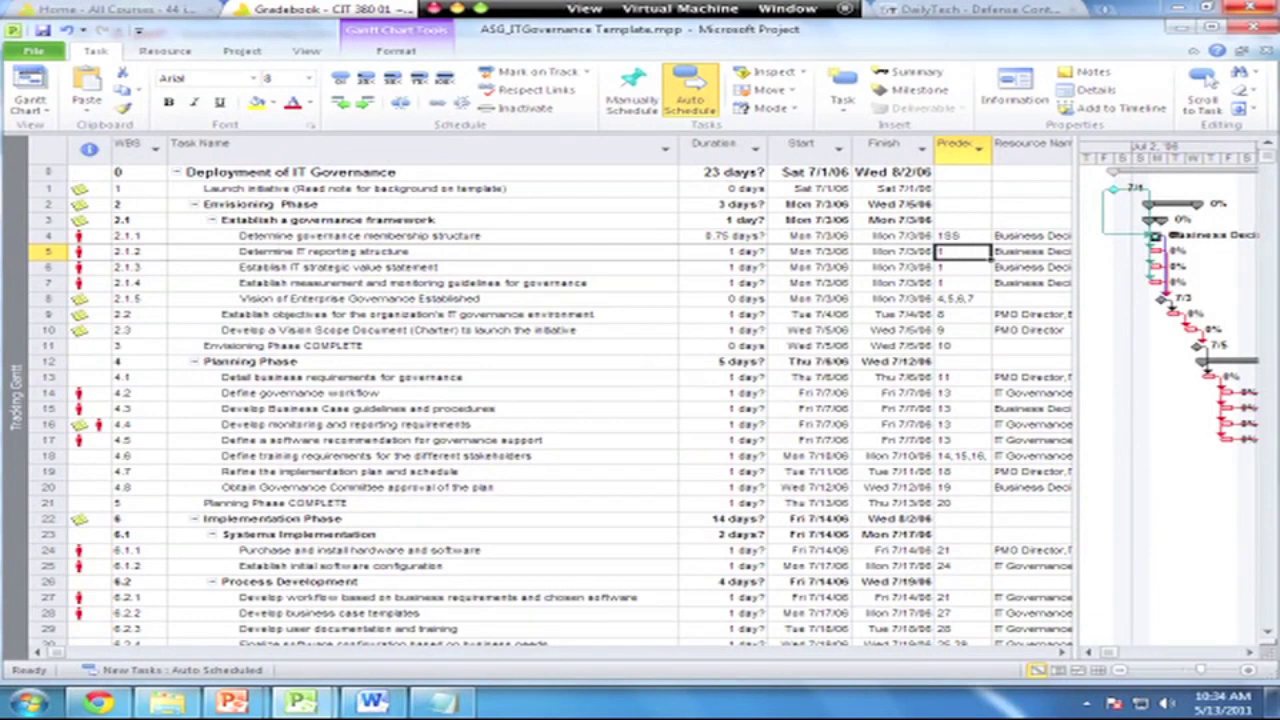
text(4SS)
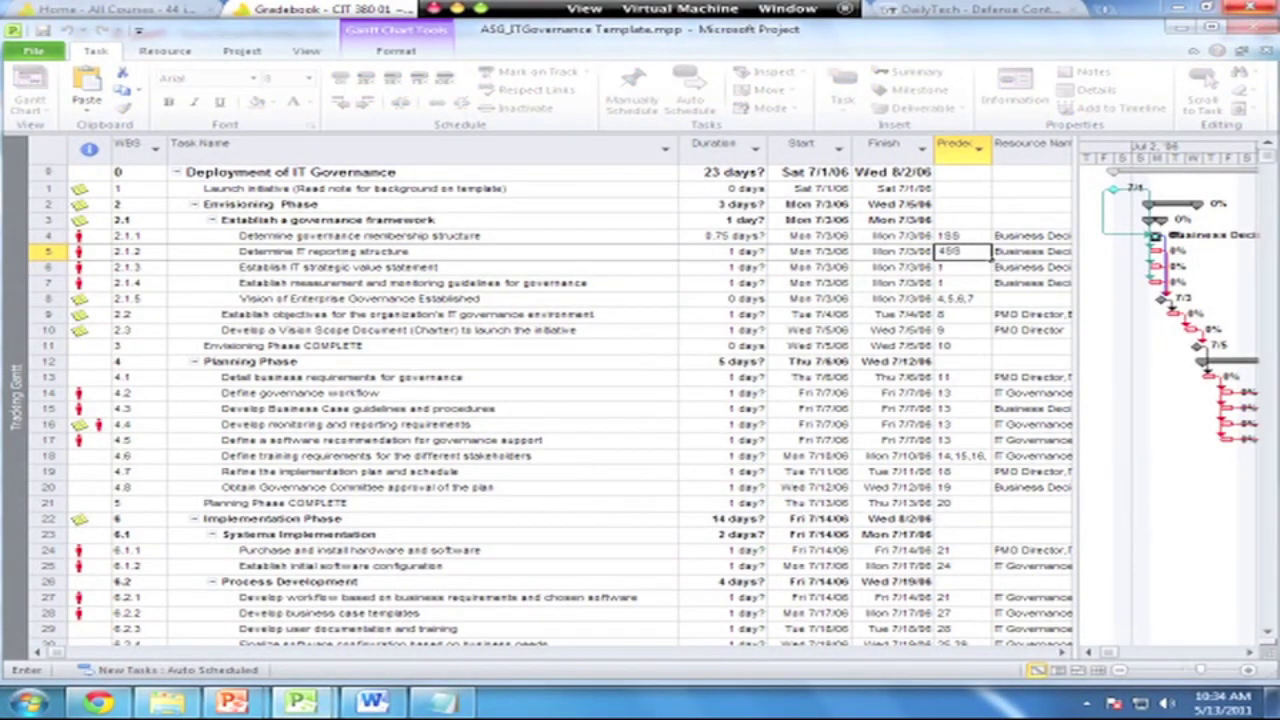
key(Return)
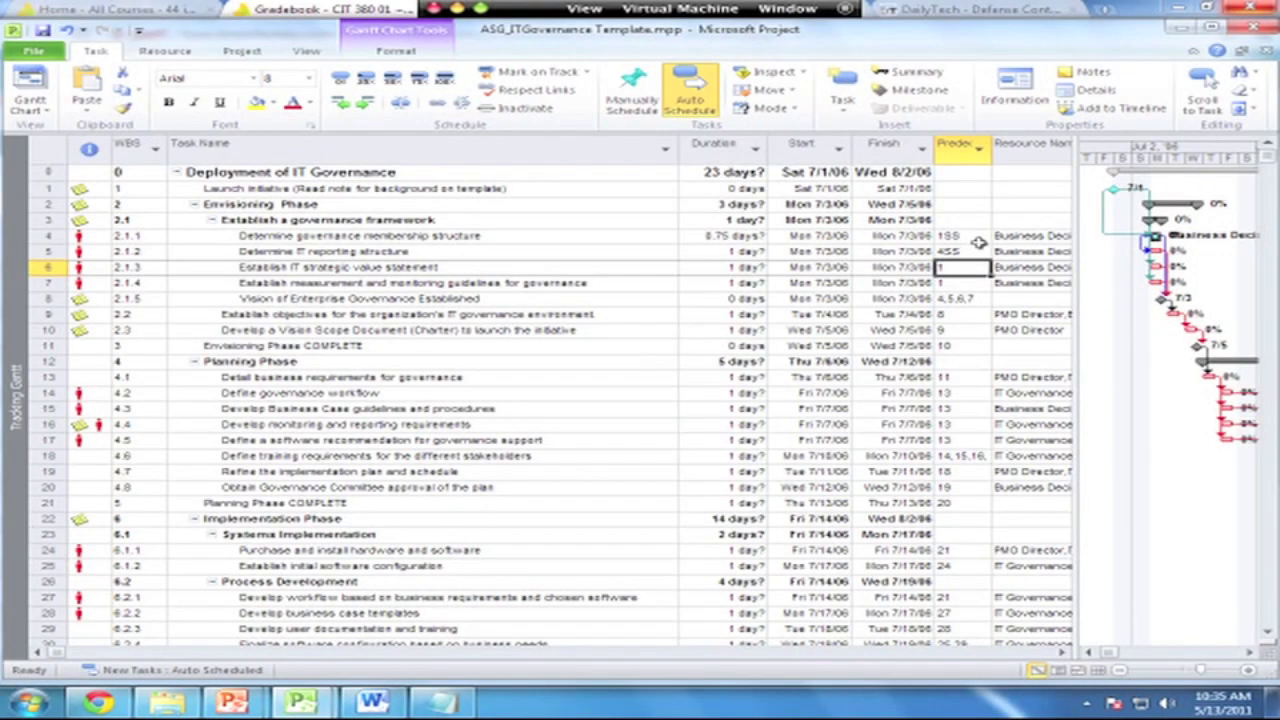
key(ctrl+z)
key(ctrl+z)
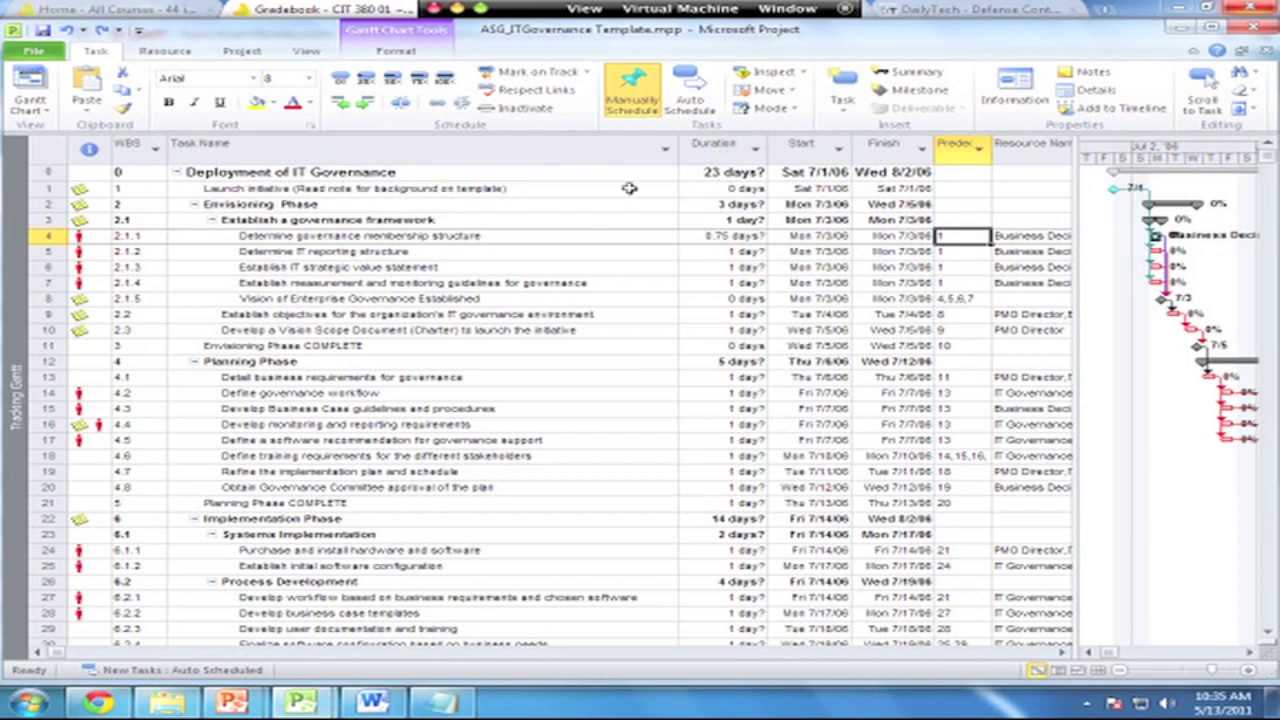
Check the template's predecessors for task 8, and in Project2 set task 1 as the predecessor of tasks 4 to 7
click(955, 300)
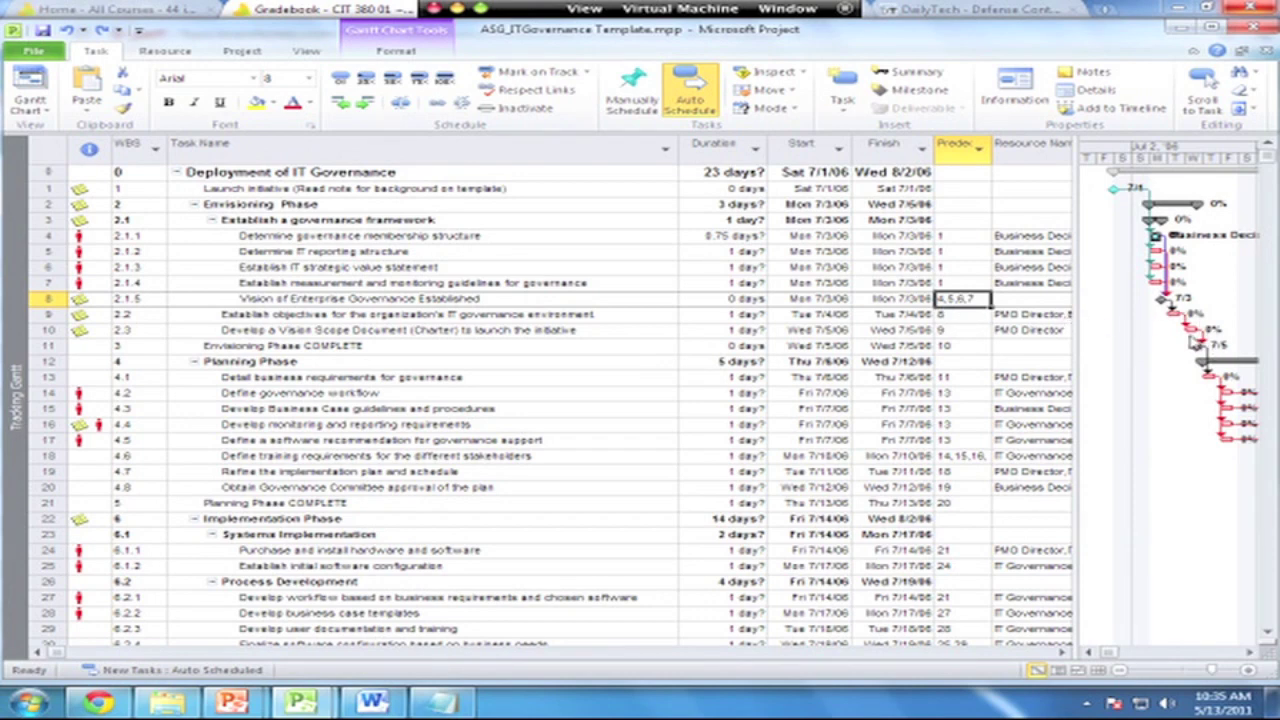
key(alt+Tab)
key(alt+Tab)
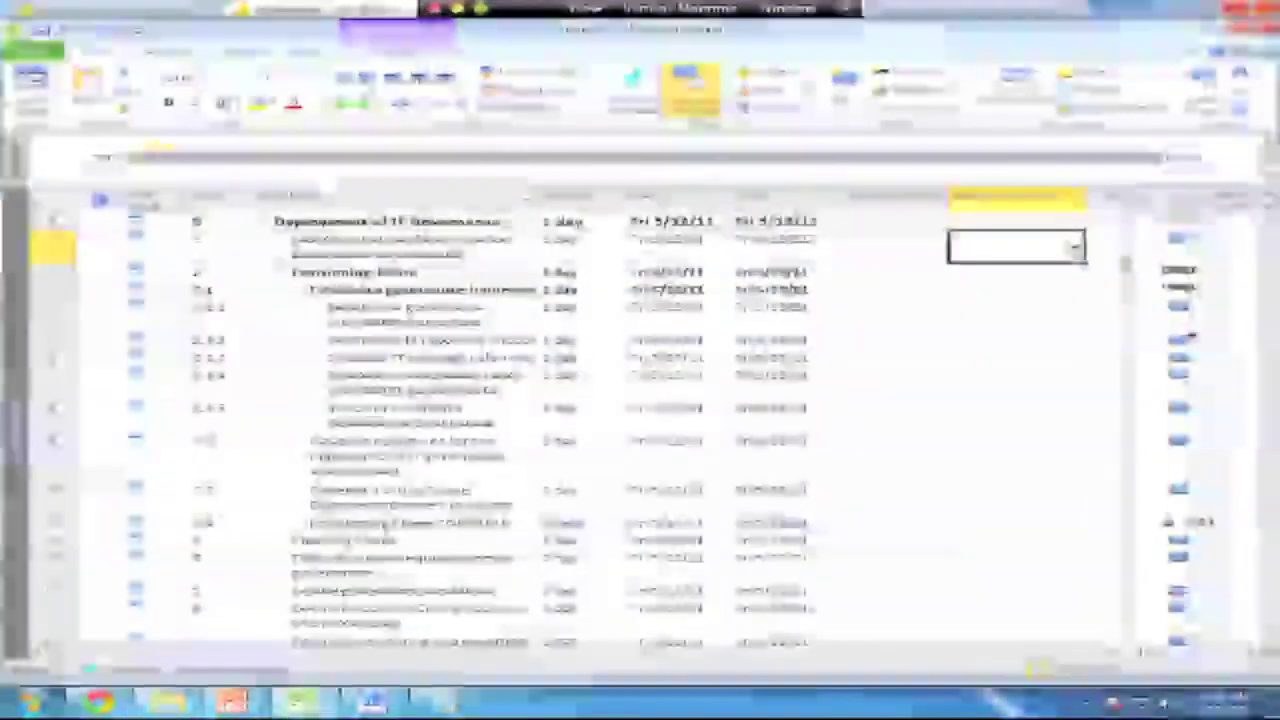
click(860, 311)
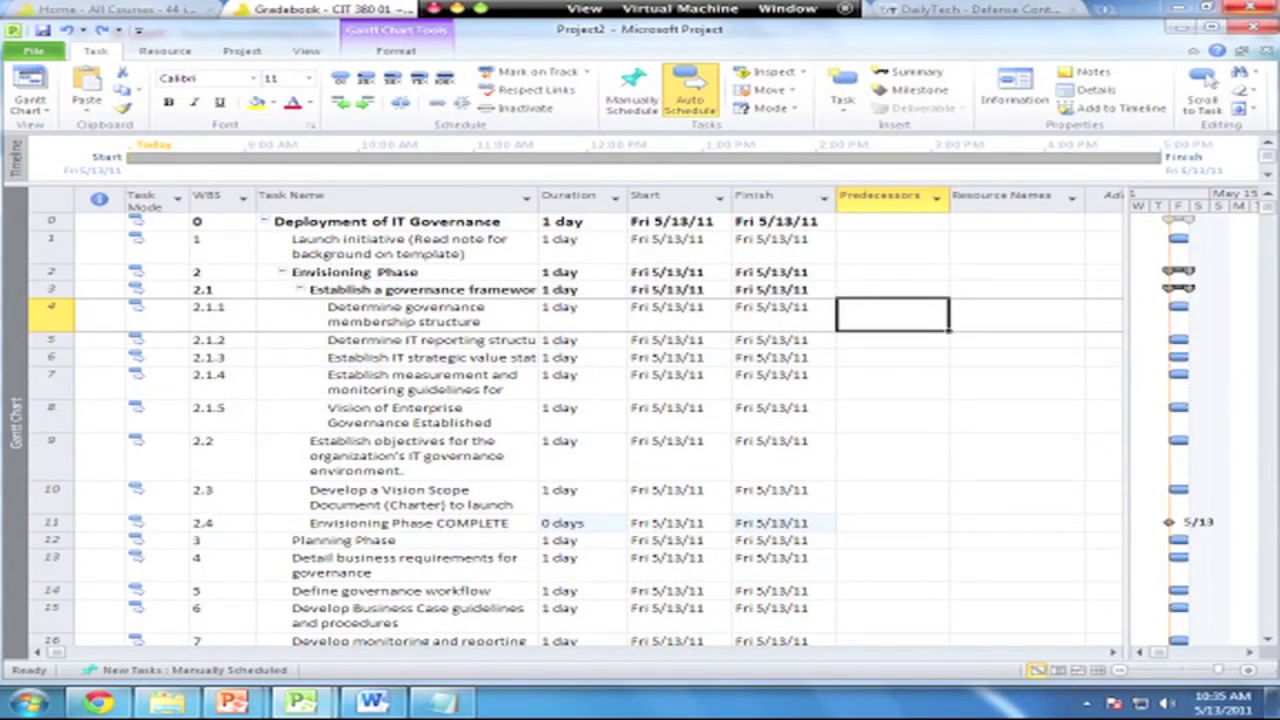
text(3)
key(Return)
text(4)
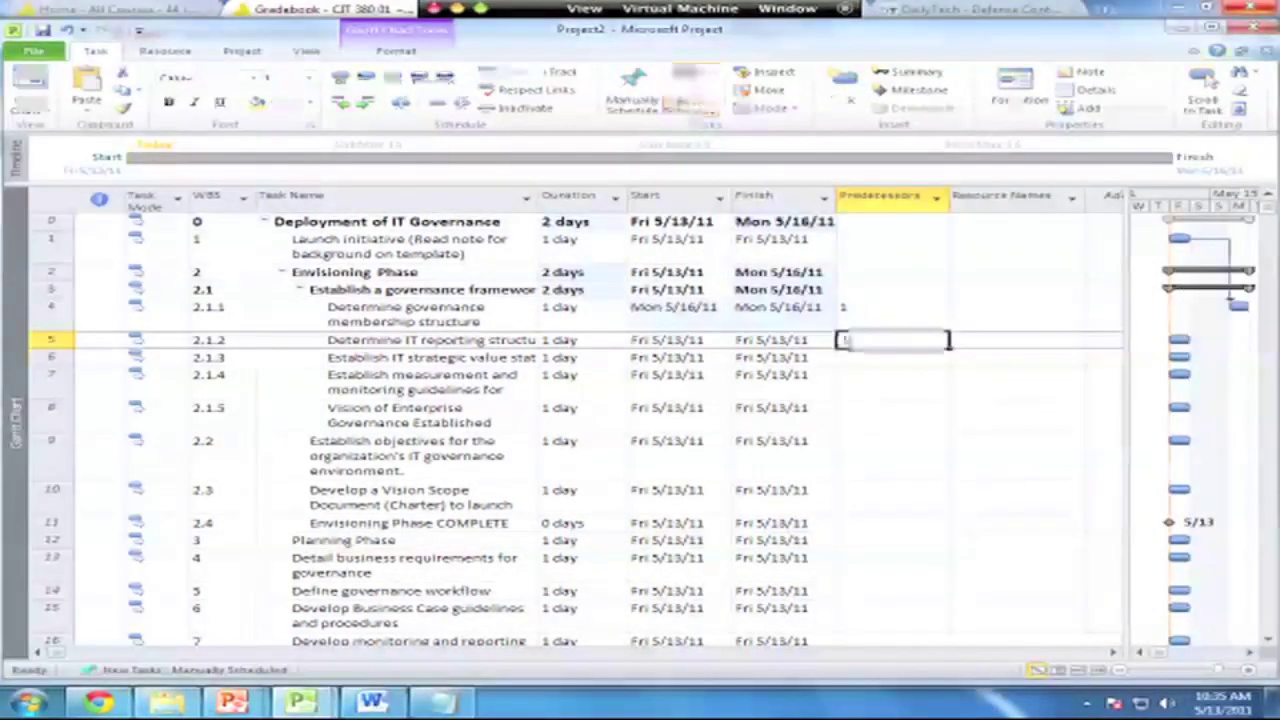
key(Return)
text(5)
key(Return)
text(6)
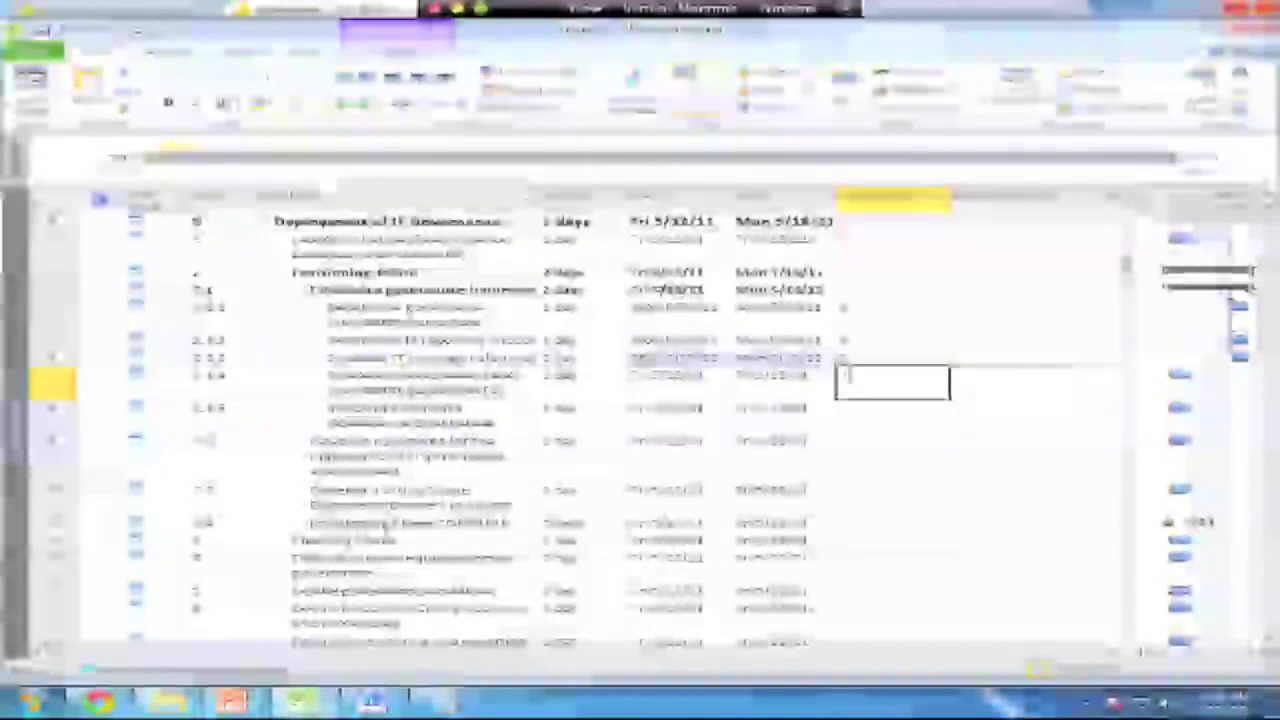
key(Return)
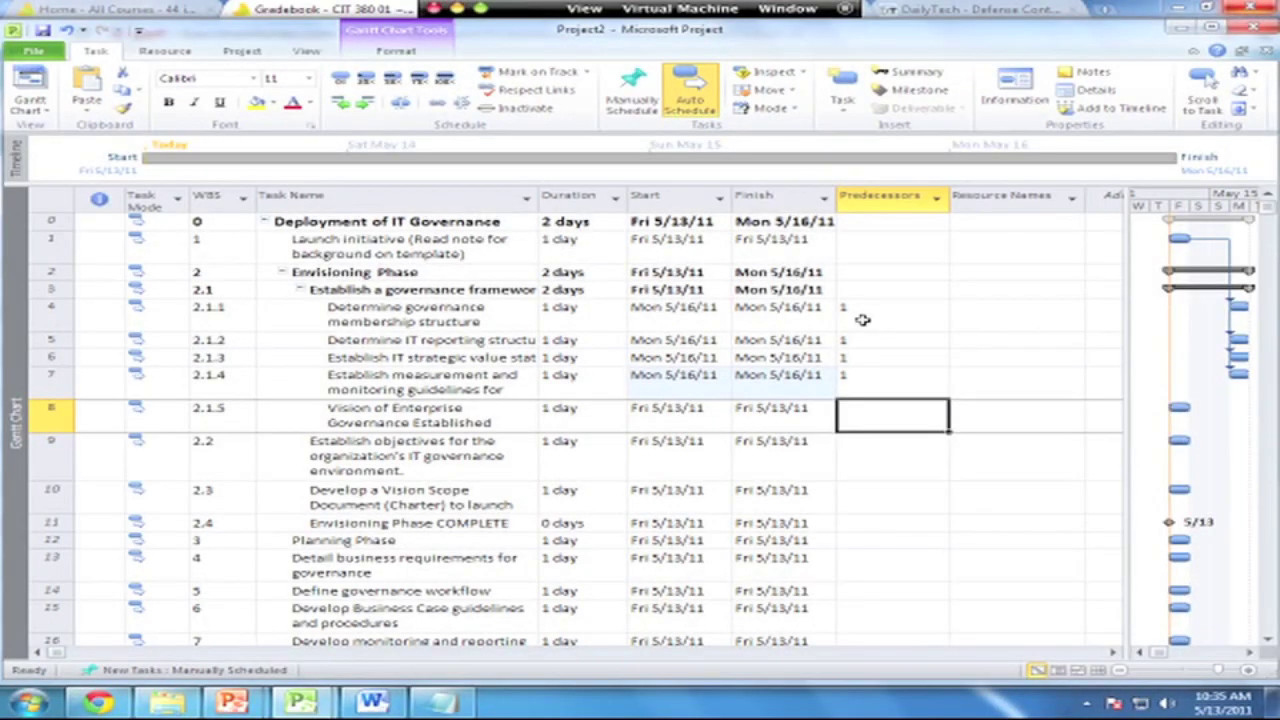
Set the predecessors to 4,5,6,7 for task 8, 8 for task 9, 9 for task 10 and 10 for task 11
text(4,5,6,7)
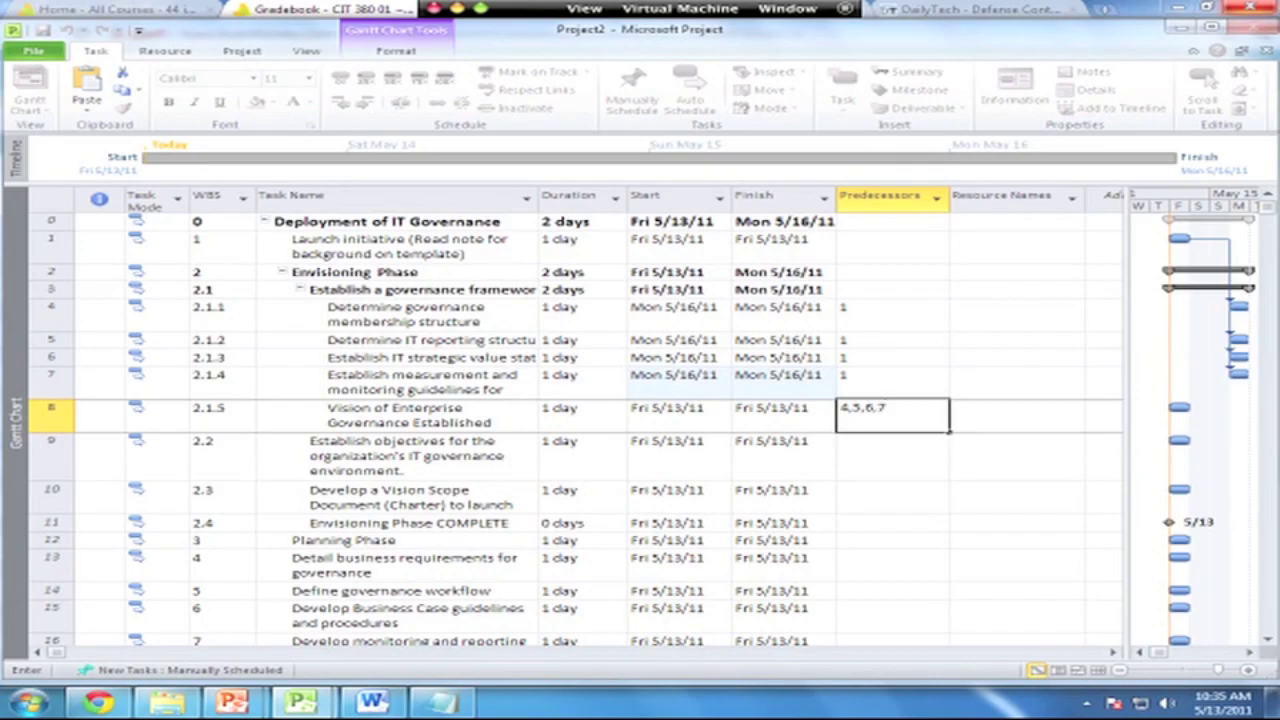
key(Return)
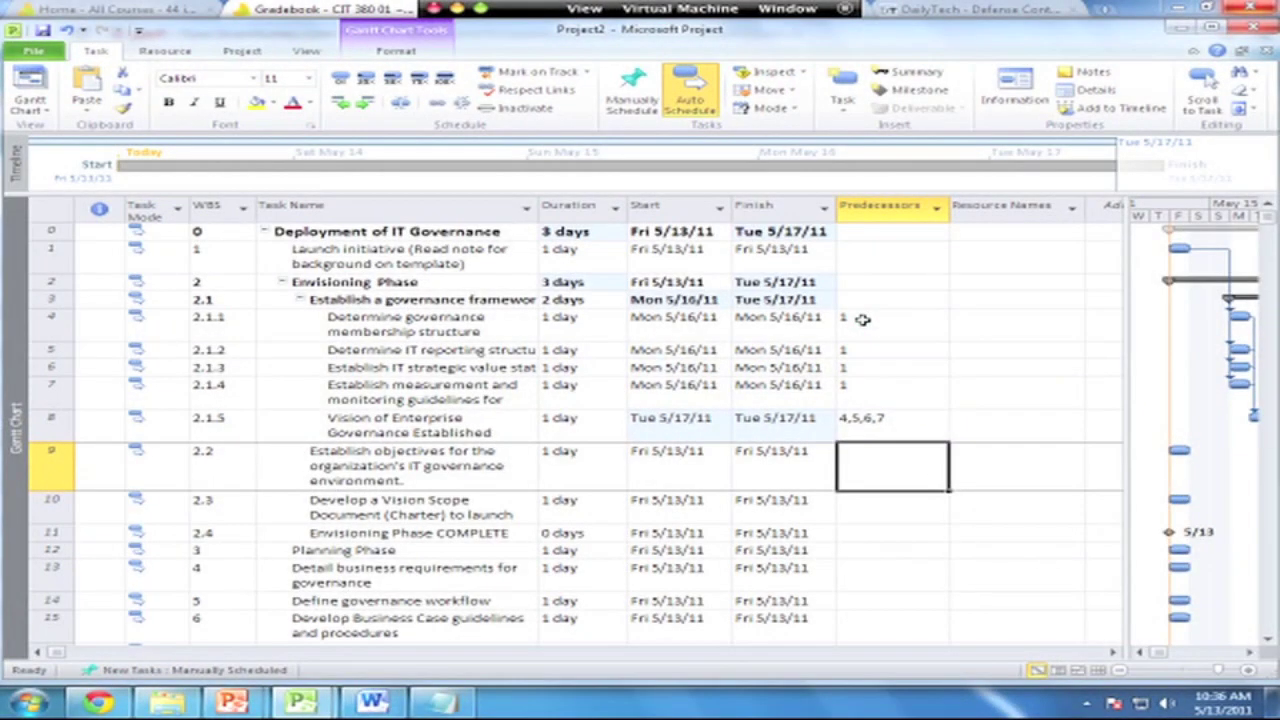
text(8)
key(Return)
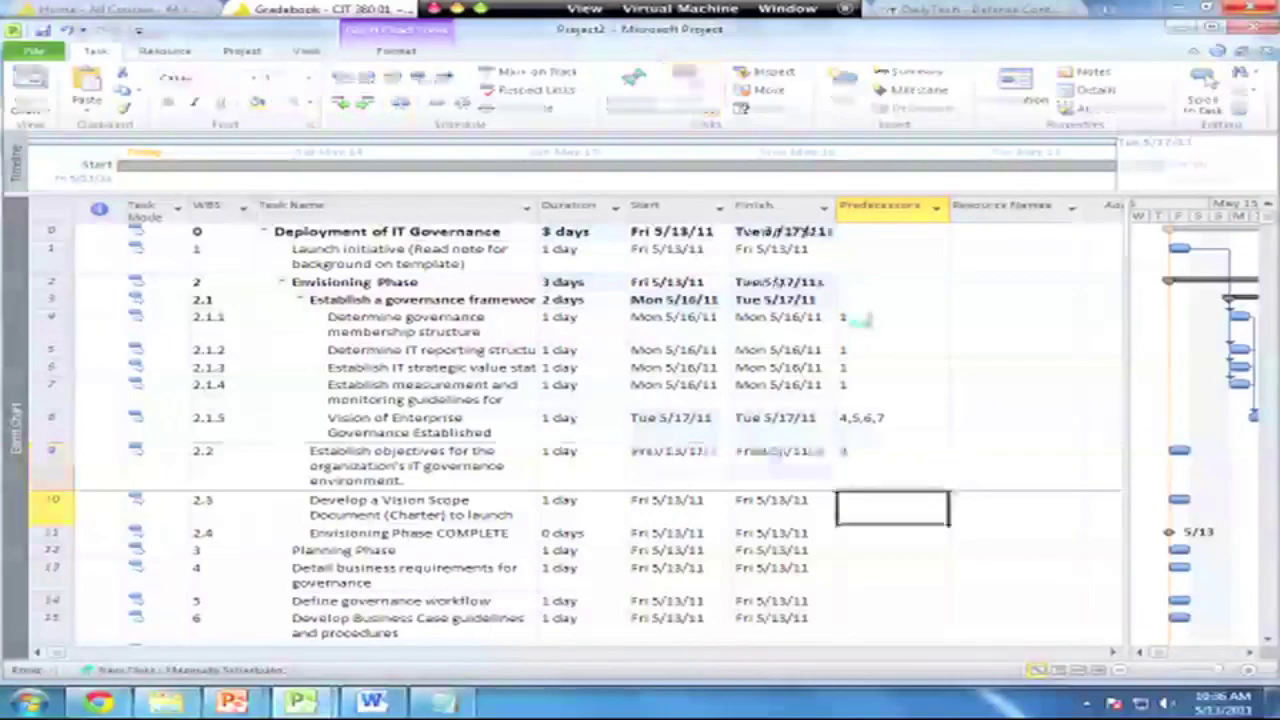
text(9)
key(Return)
text(10)
key(Return)
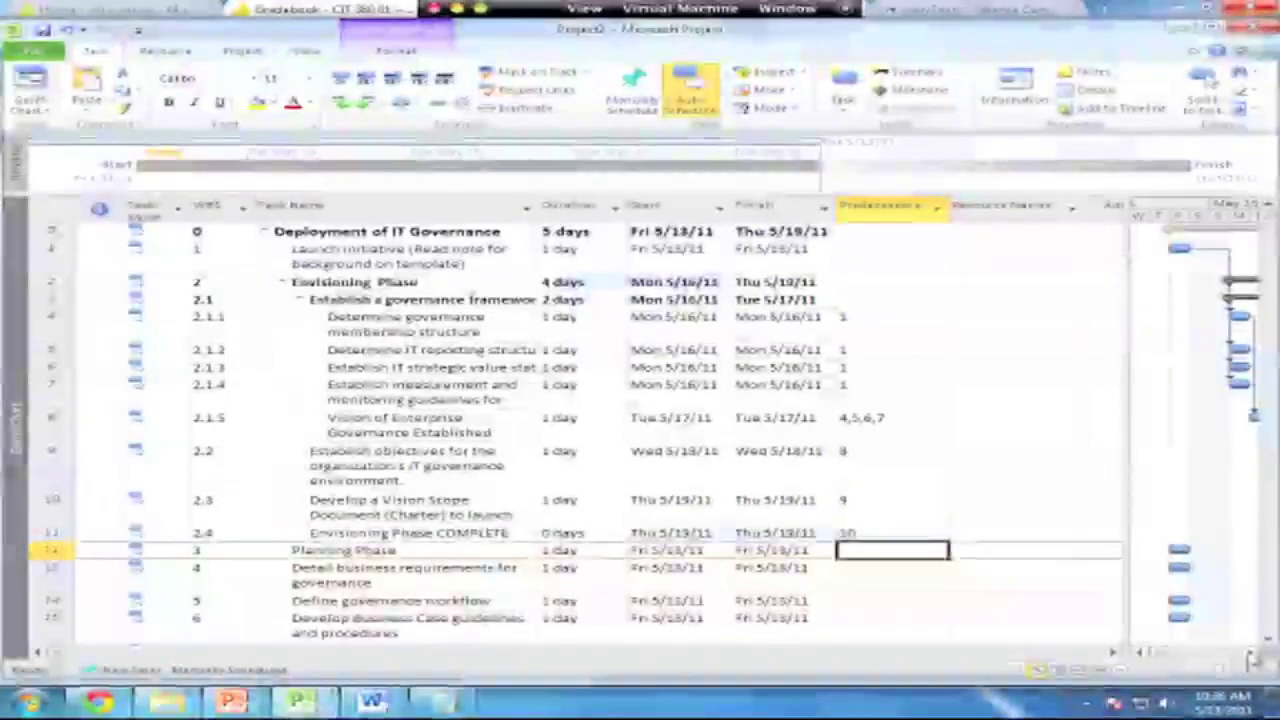
Narrow the task table and shift the Gantt chart to view the linked Envisioning Phase bars
click(1249, 653)
click(1249, 653)
click(1249, 653)
click(1249, 653)
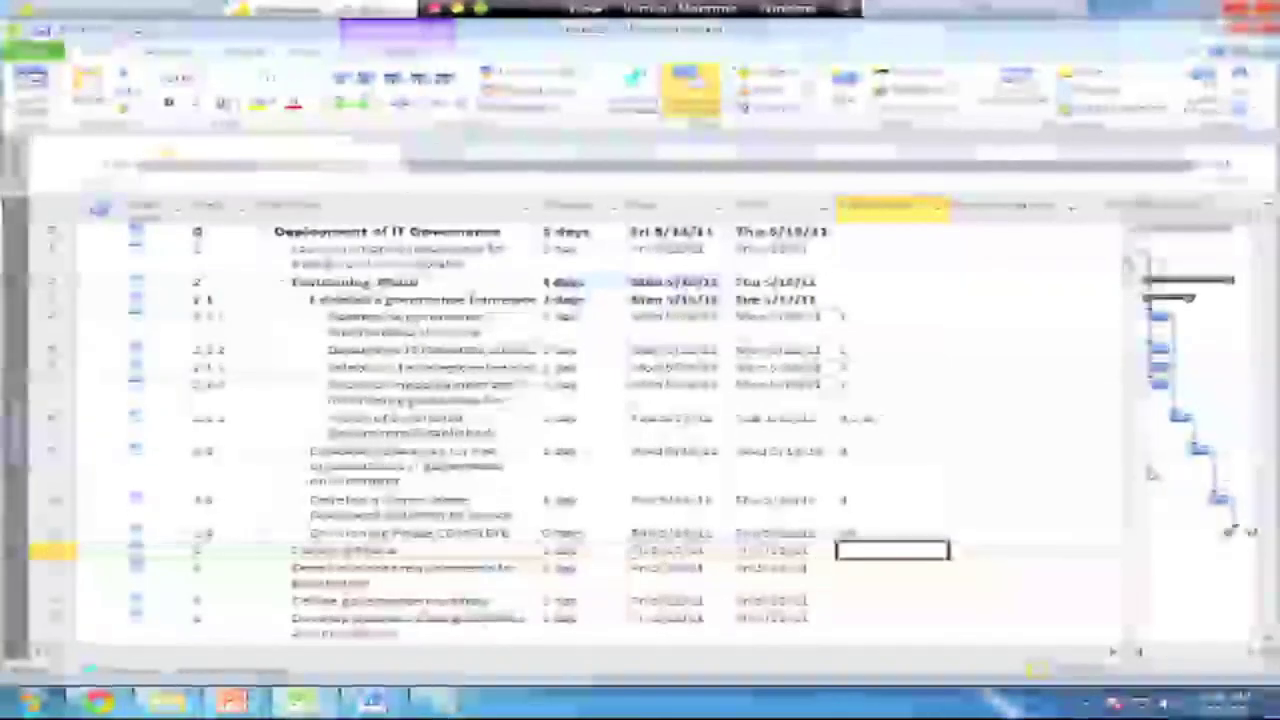
drag(1124, 466, 1036, 468)
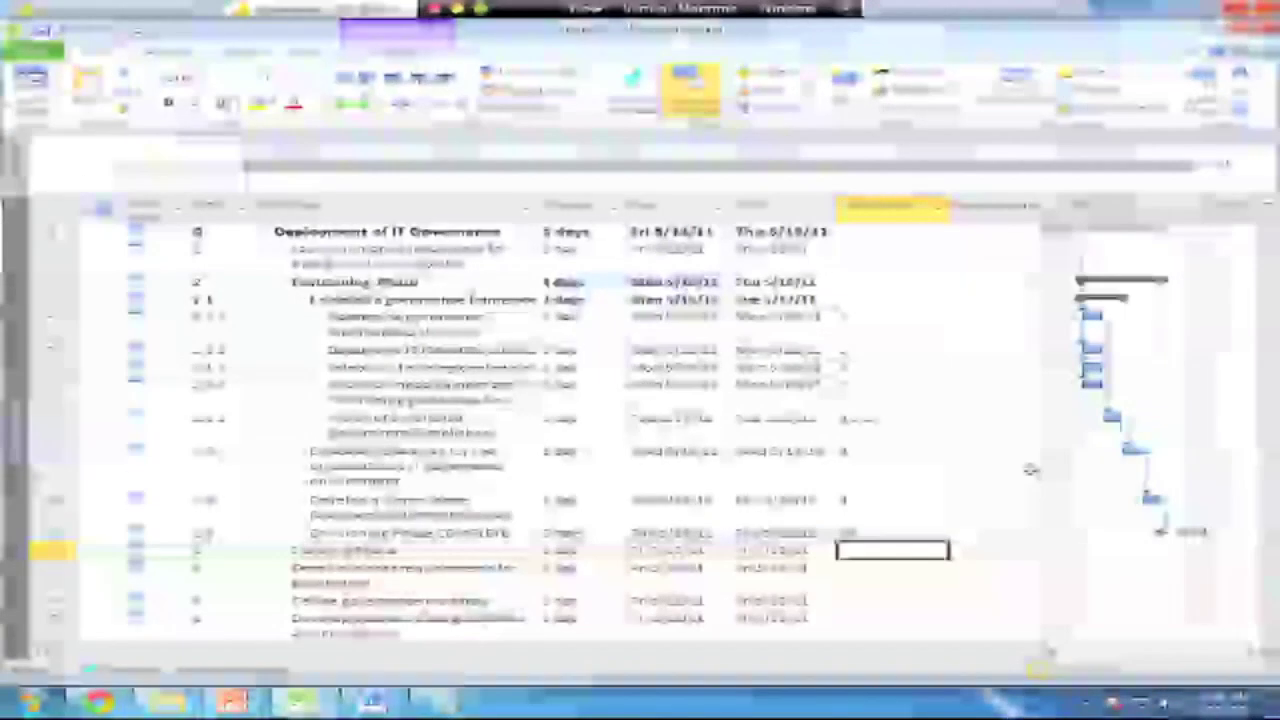
click(1049, 653)
click(1049, 653)
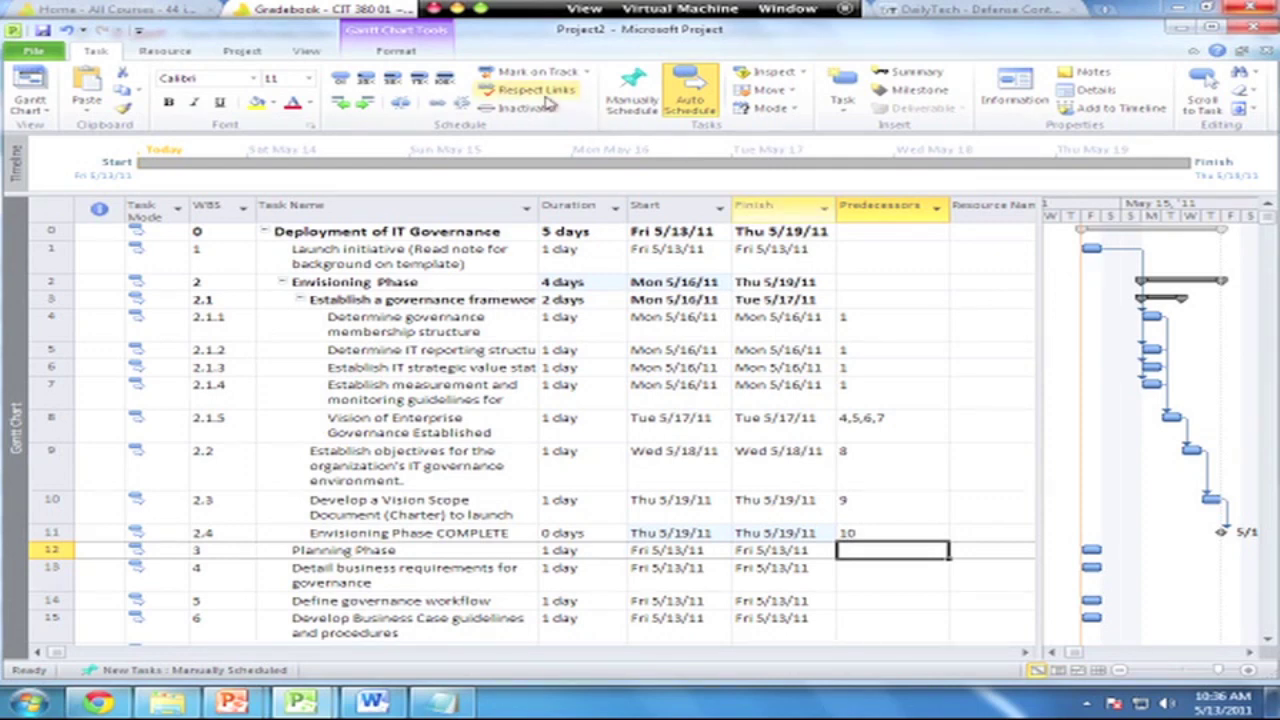
Open the Resource Sheet view and add a resource named Business Decisionmaker
click(166, 51)
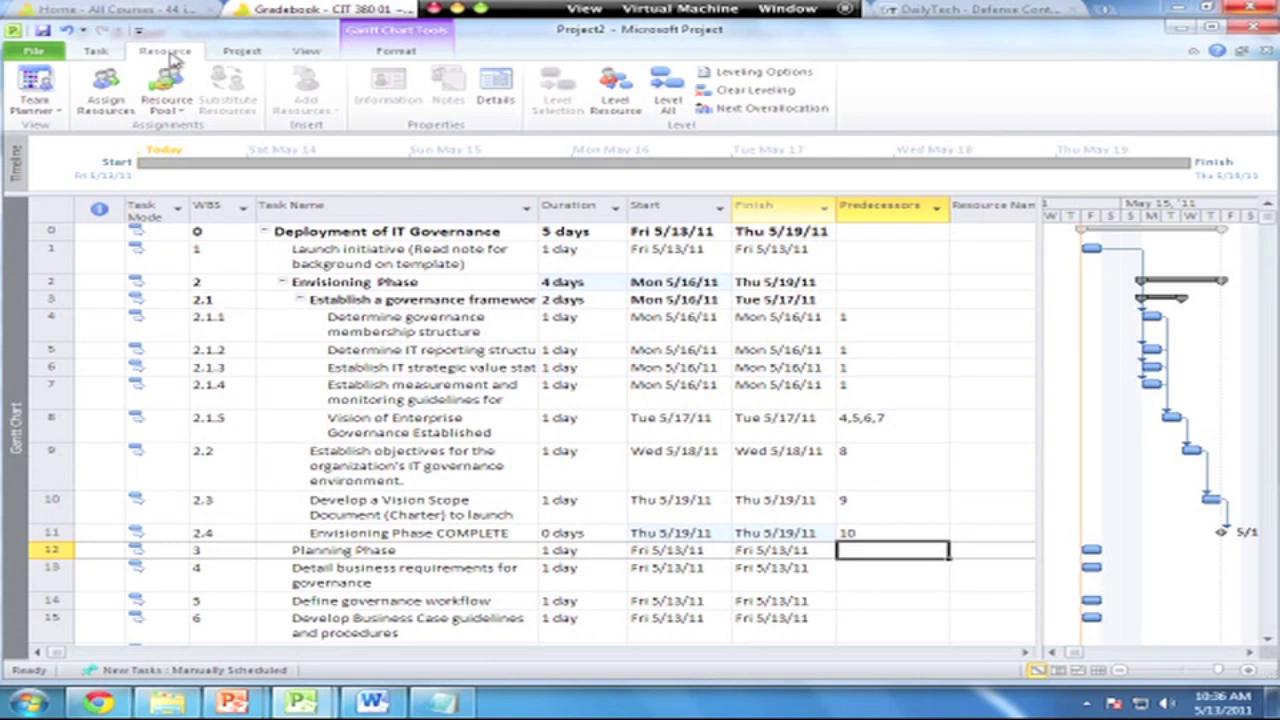
click(35, 104)
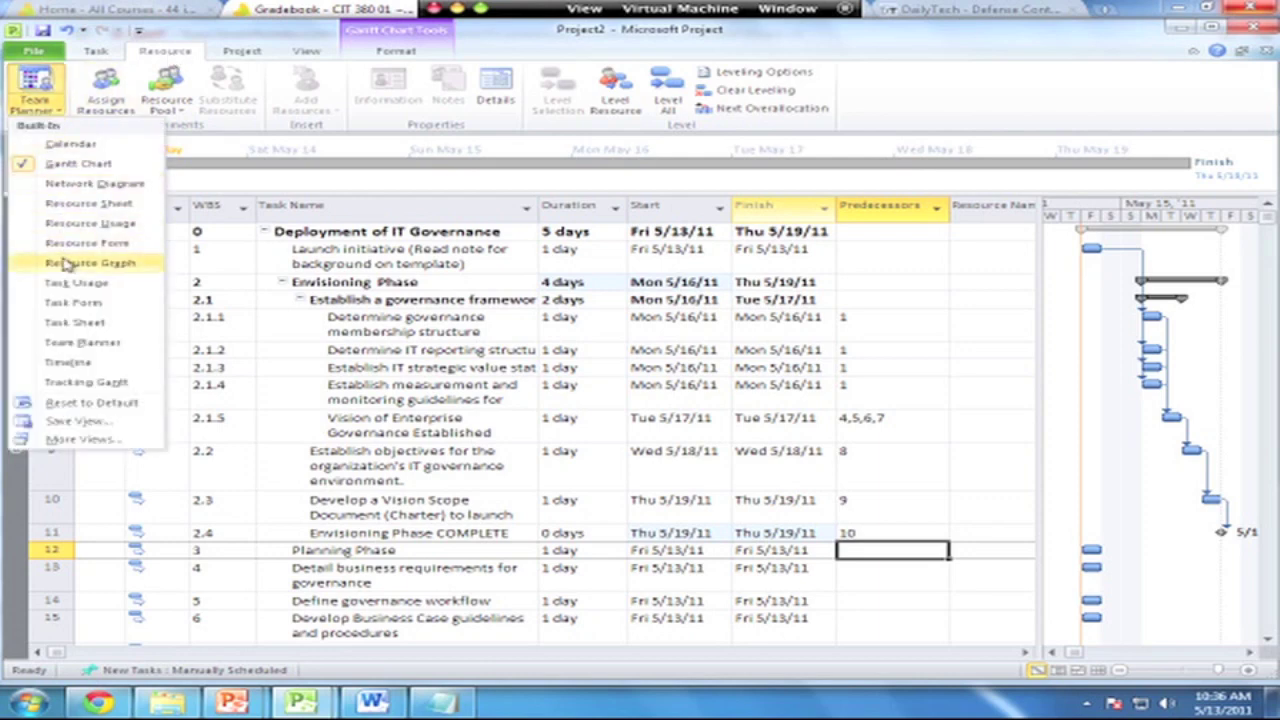
click(73, 203)
click(198, 220)
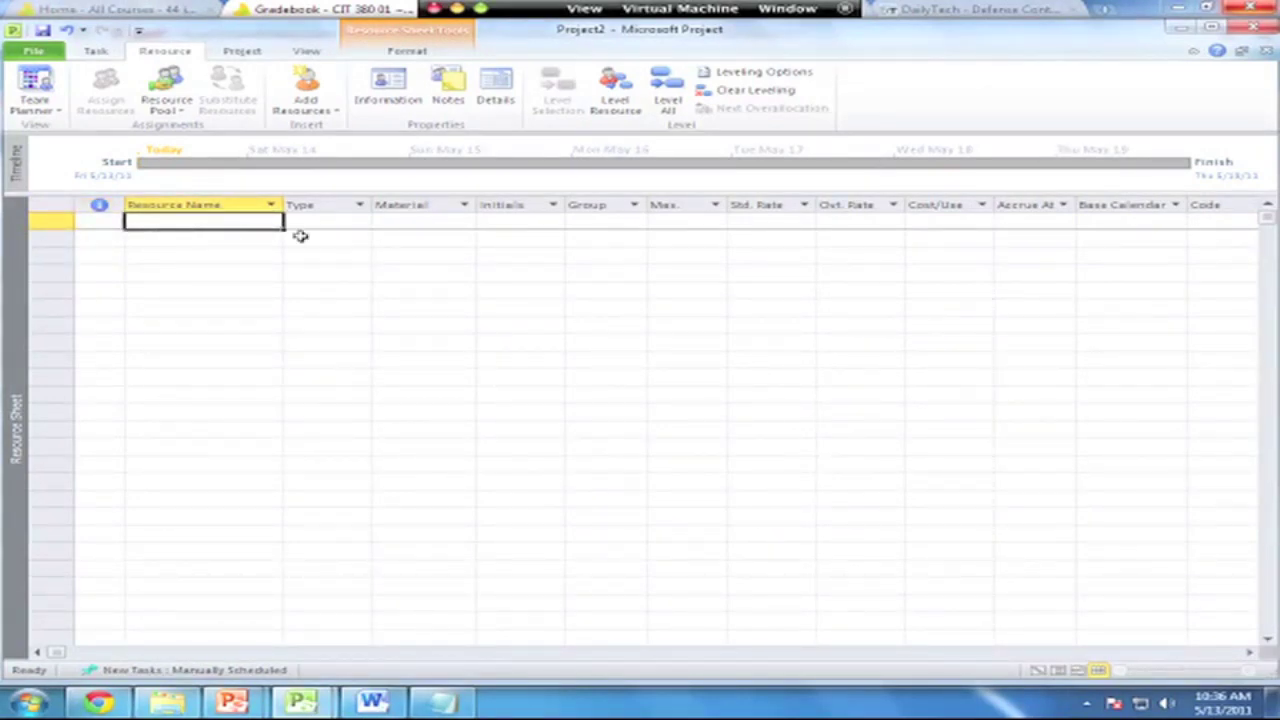
text(Business Decisionmaker)
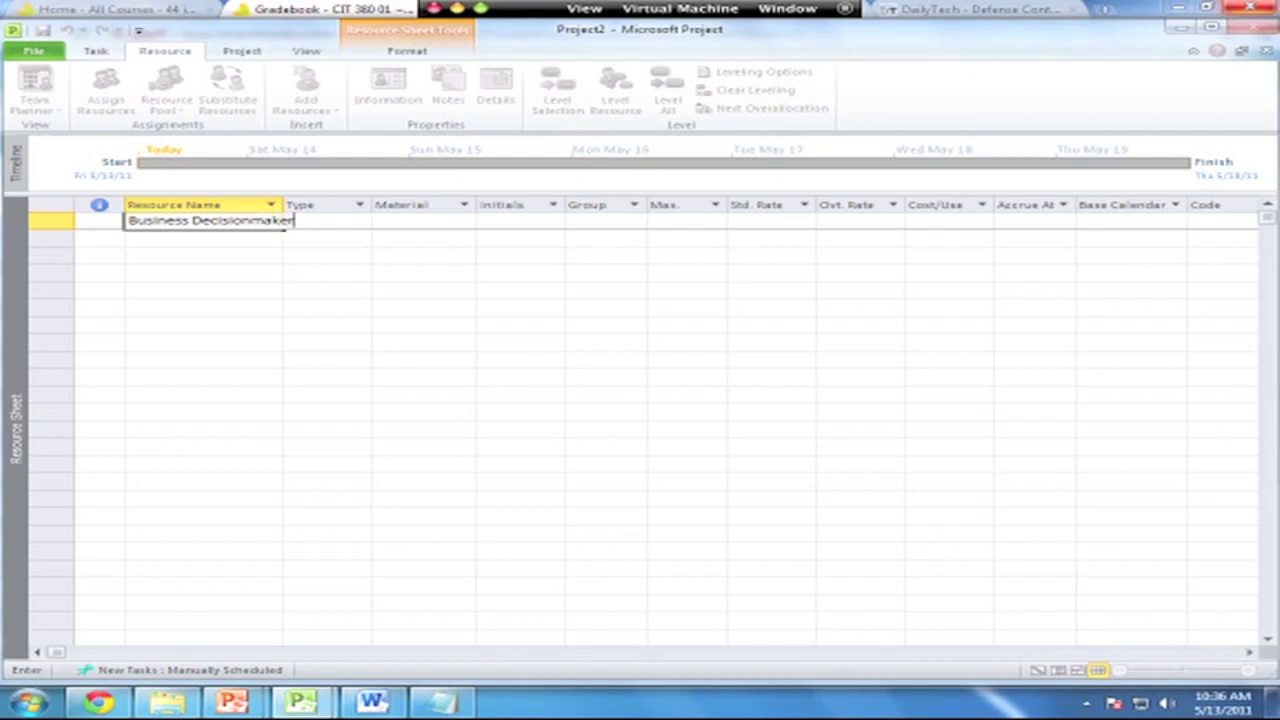
key(Return)
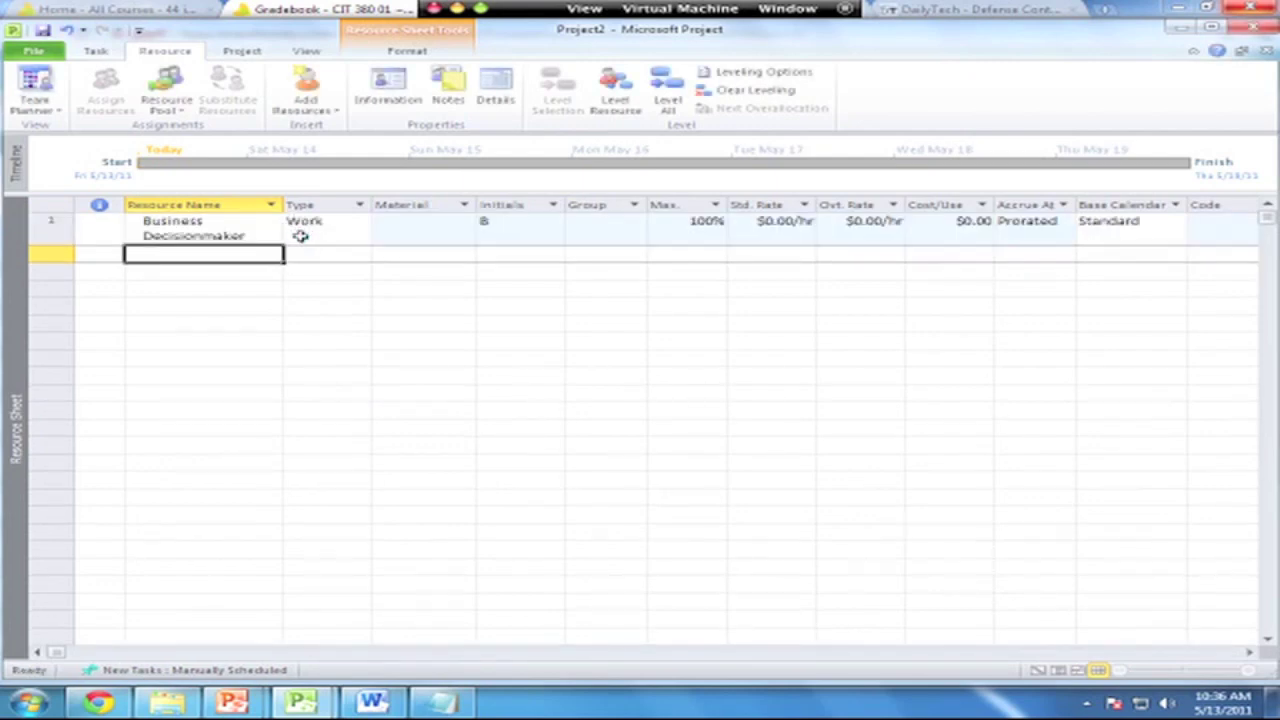
Add the resources Investment Sponsor and PMO Director to the resource sheet
text(Investment Sponsor)
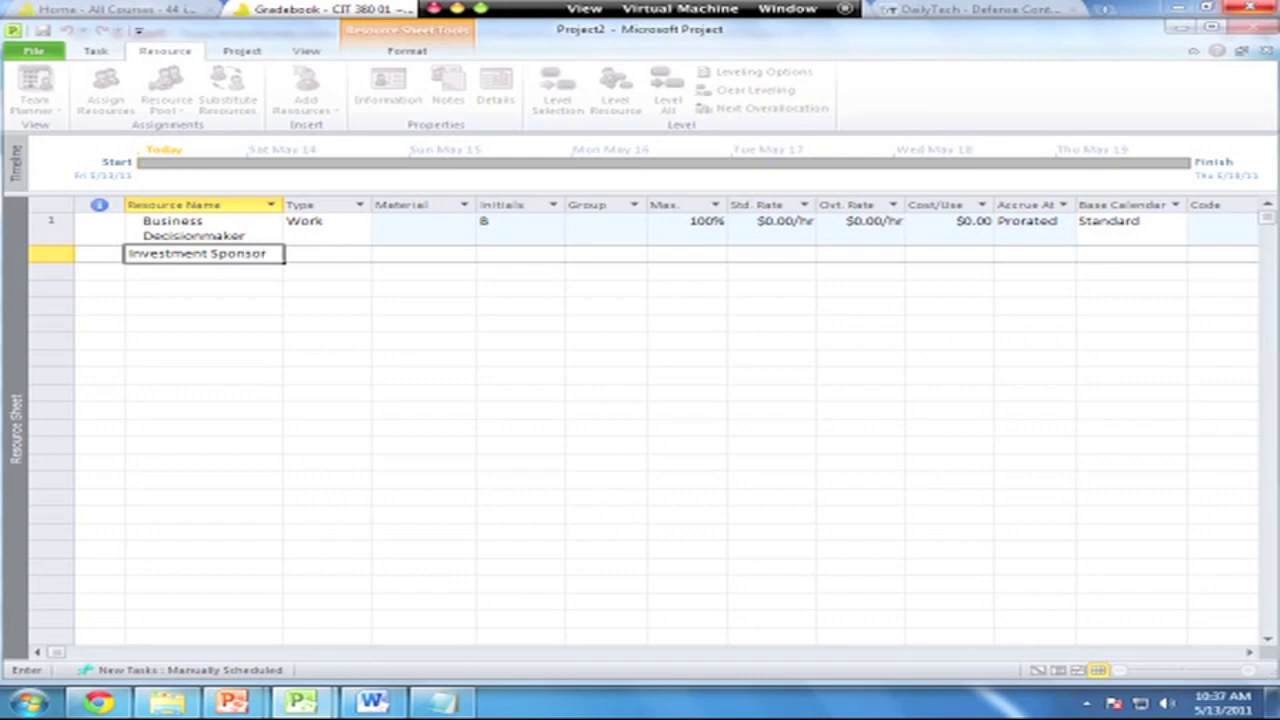
key(Return)
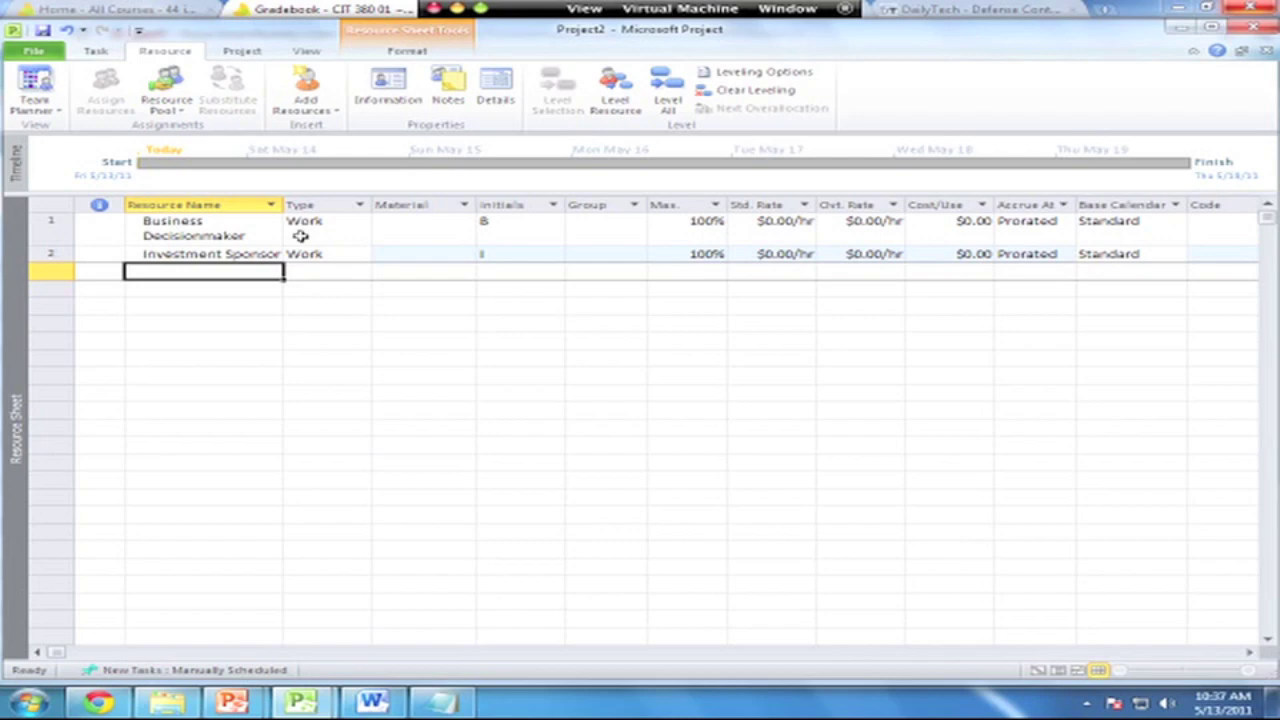
text(PMO)
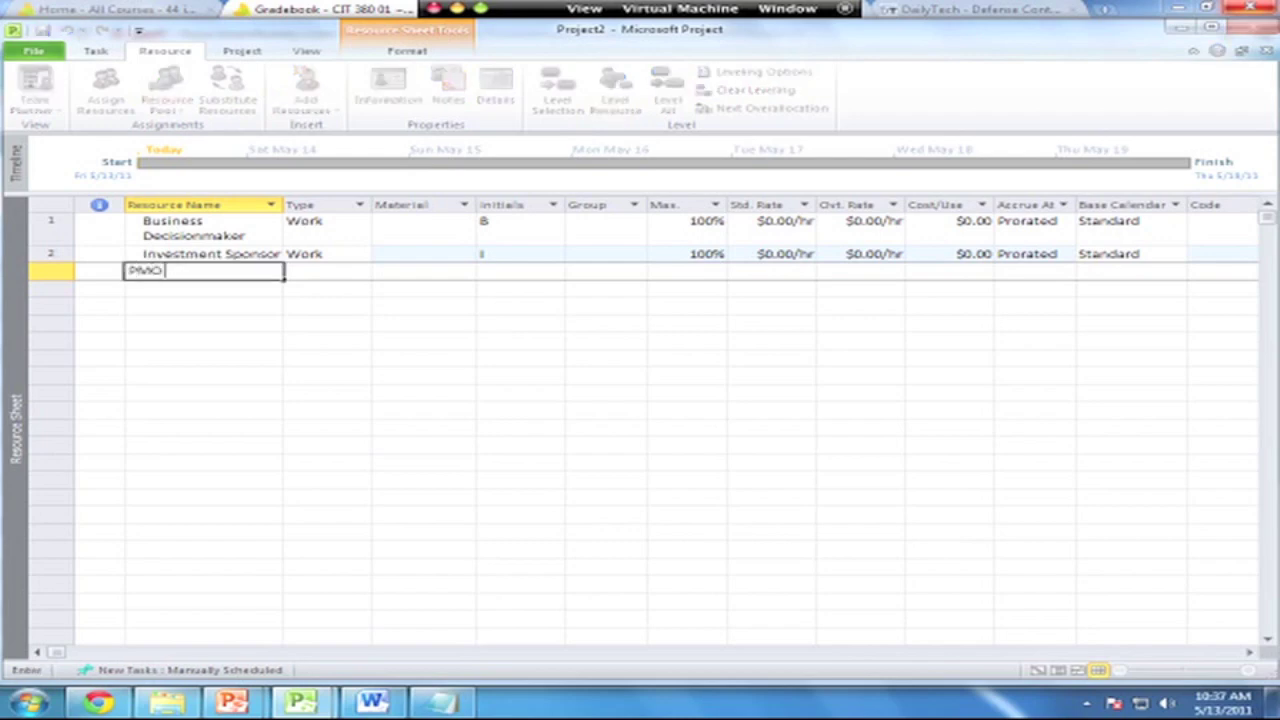
text( Director)
key(Return)
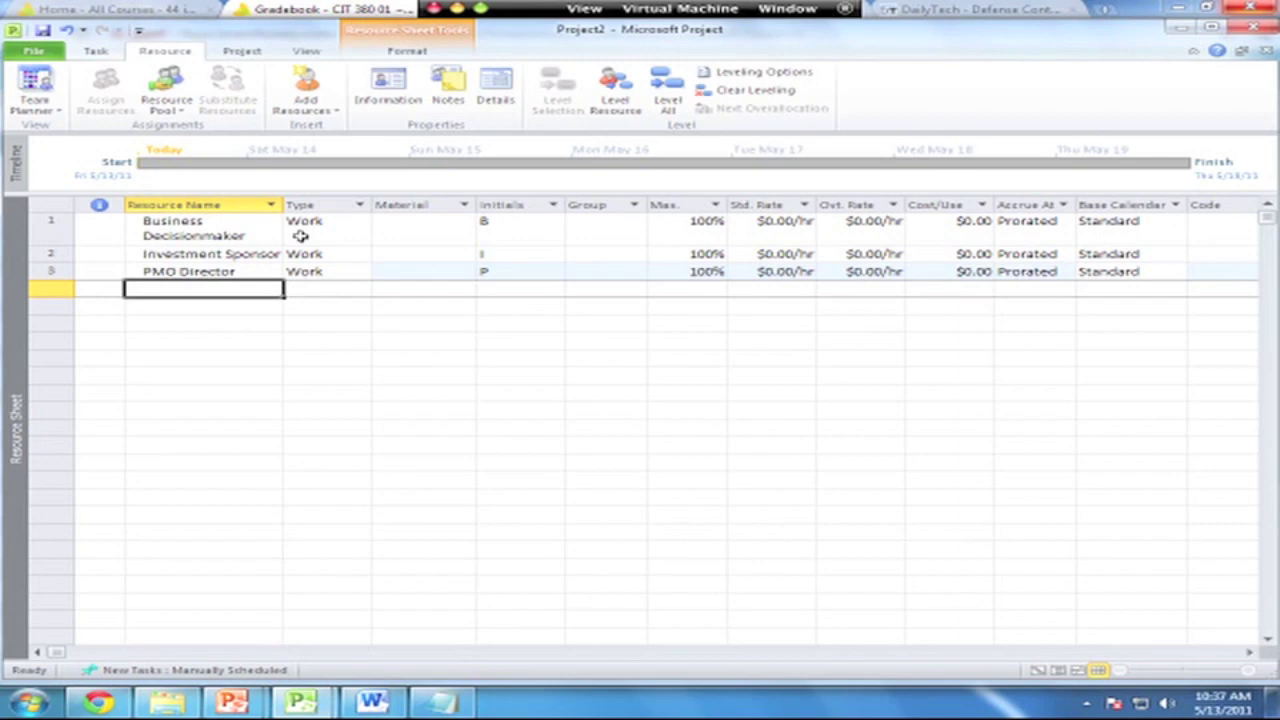
Add the resources CIO and IT Governance Team, and widen the Resource Name column so each name fits on one line
text(Cl)
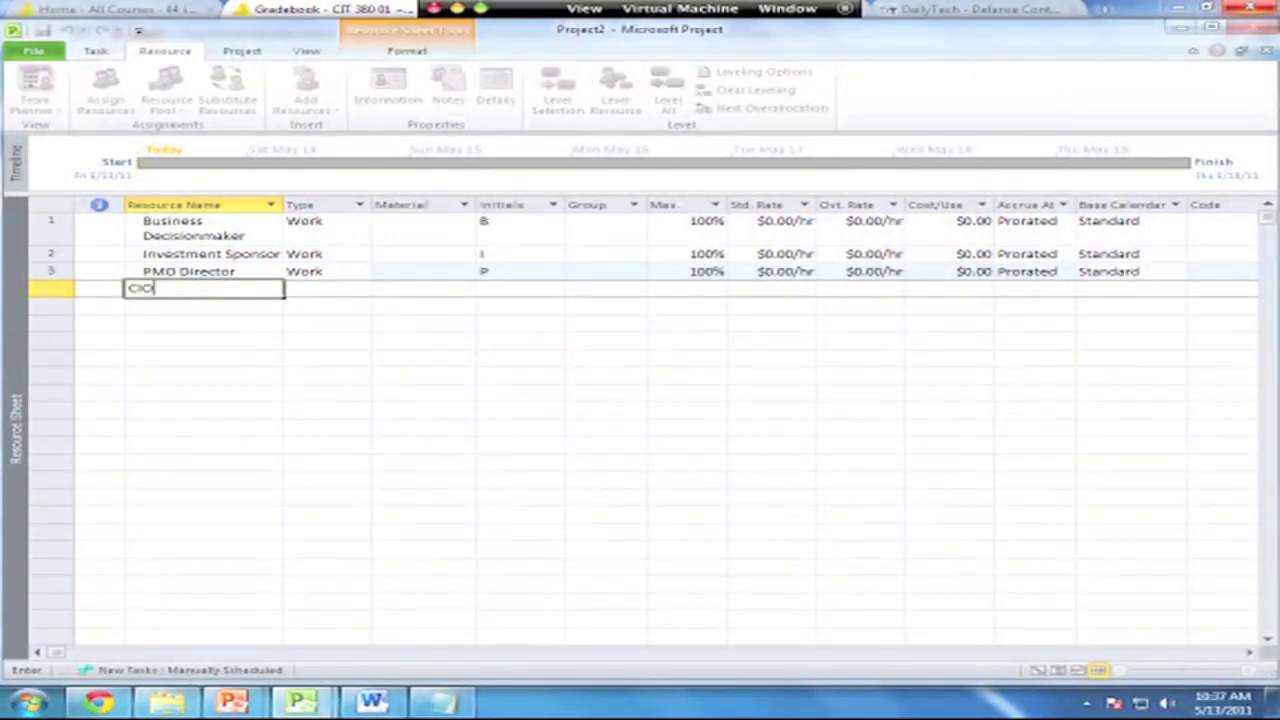
key(Return)
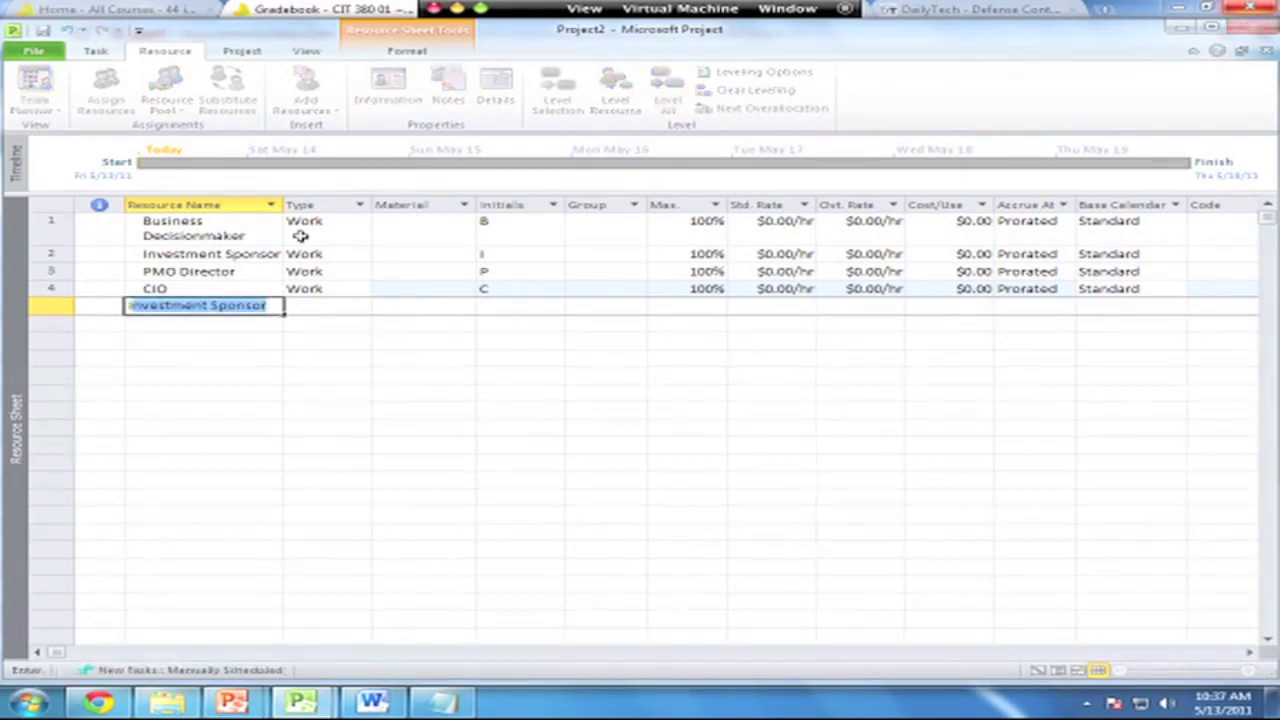
text(V)
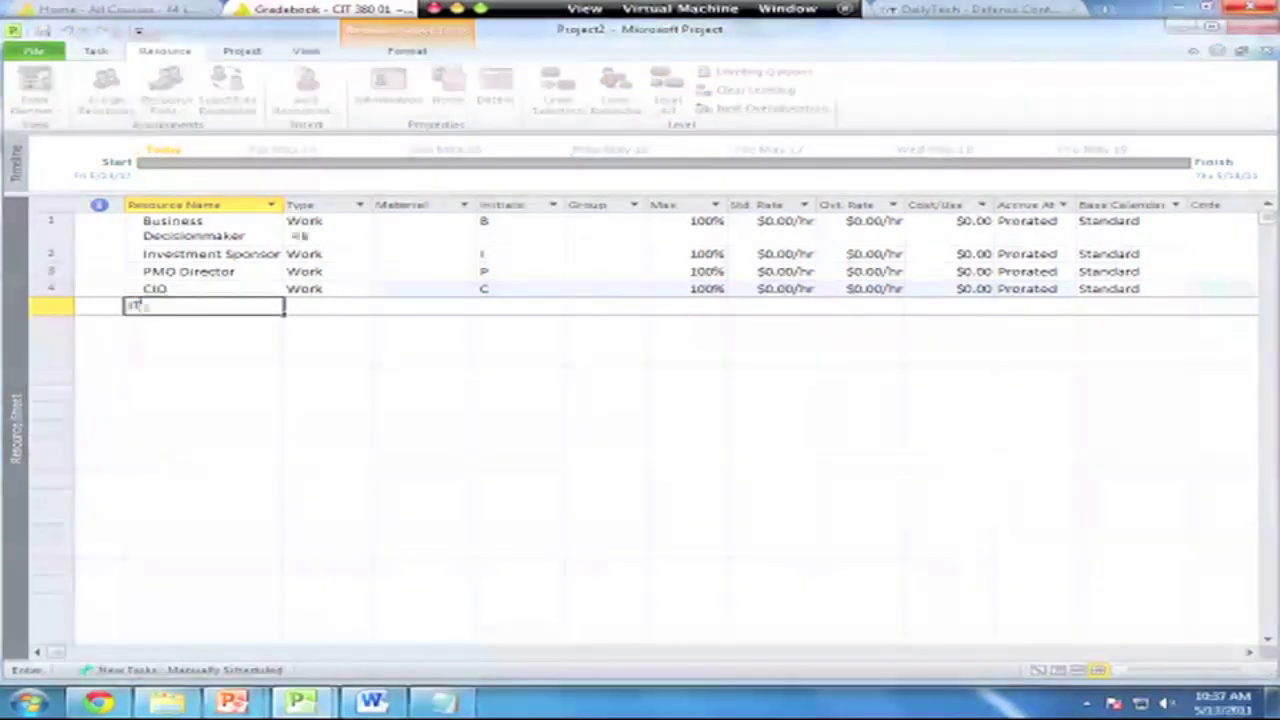
text(P In)
text(vestment Sponsor)
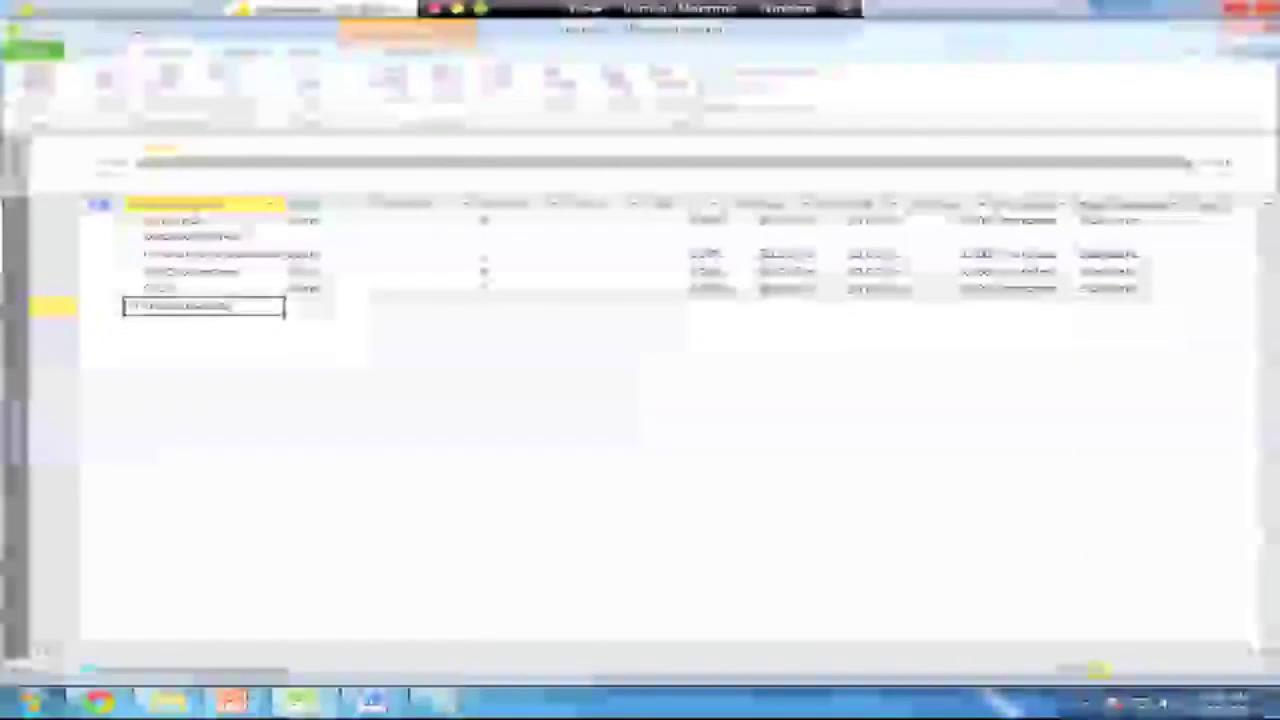
key(Return)
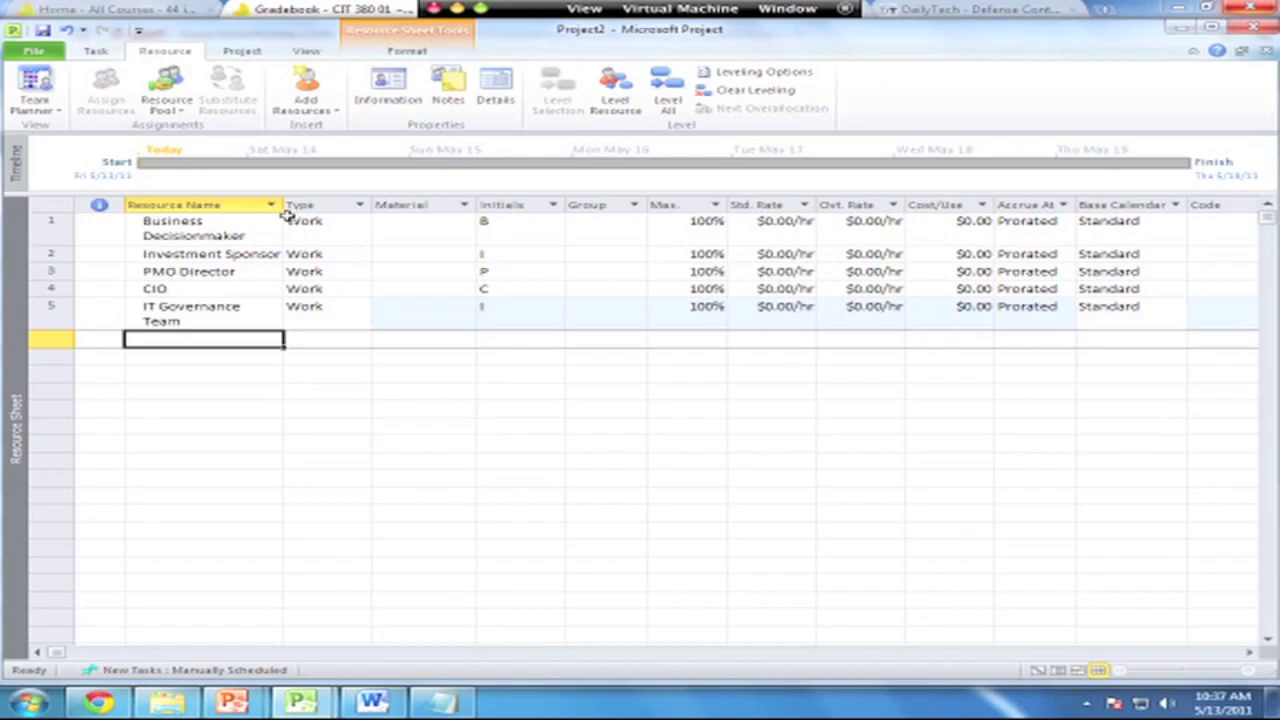
drag(283, 205, 354, 206)
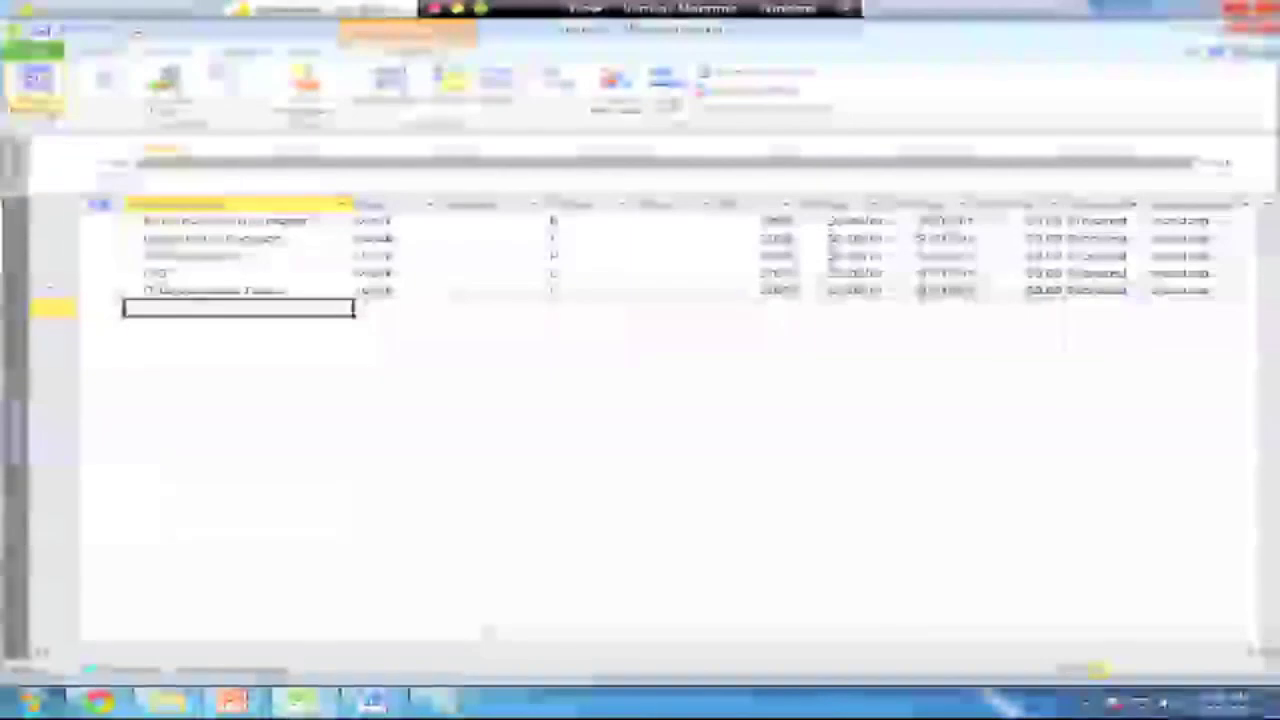
Return to the Gantt Chart view and insert a Work column before the Duration column
click(44, 114)
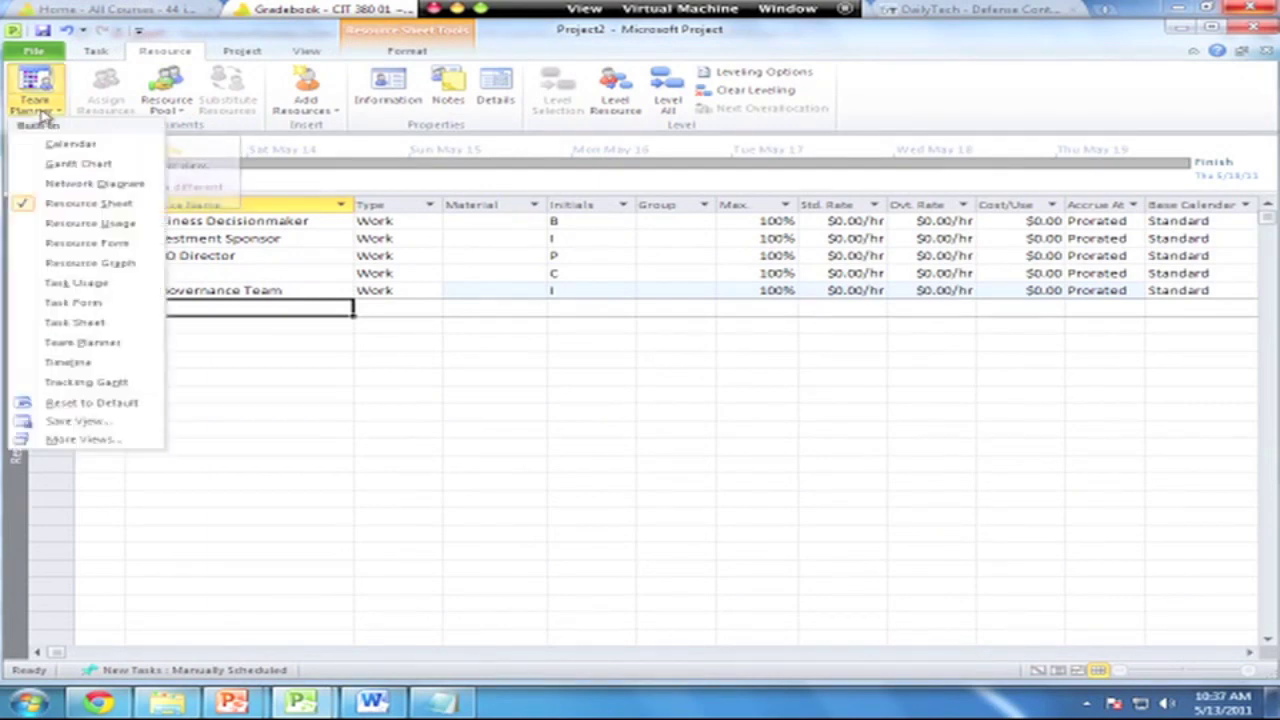
click(64, 166)
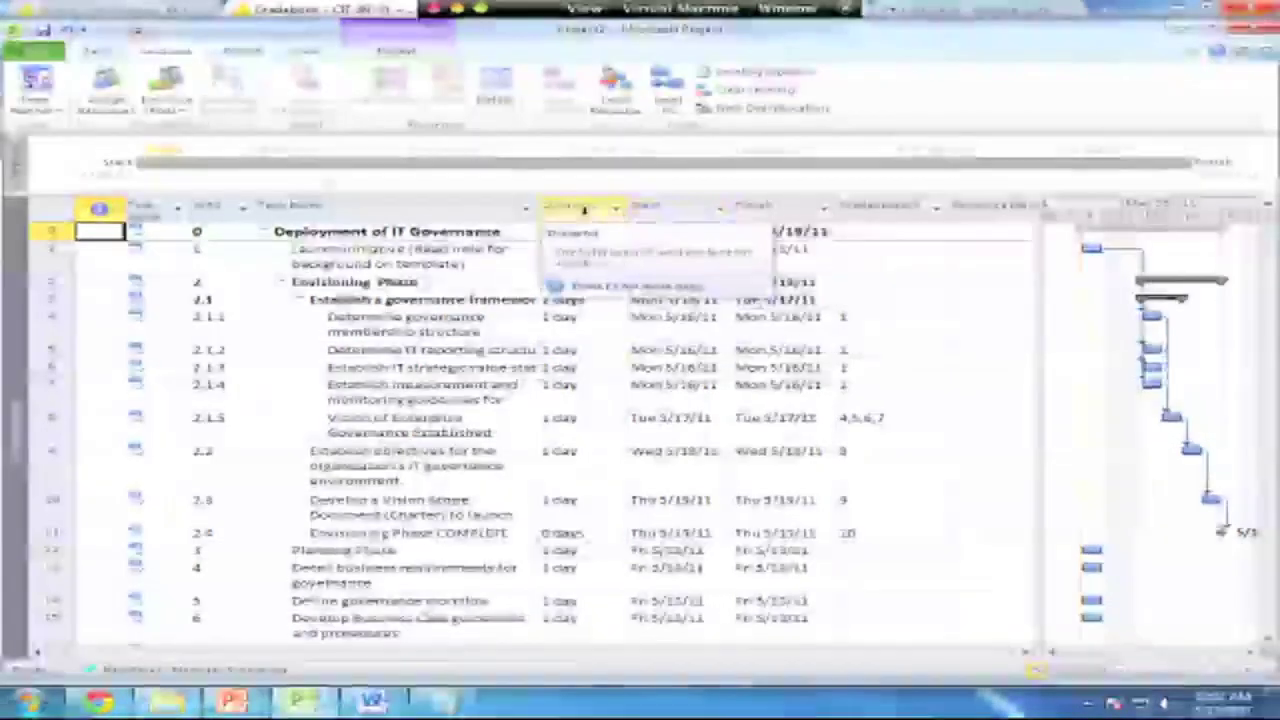
click(580, 208)
right_click(590, 210)
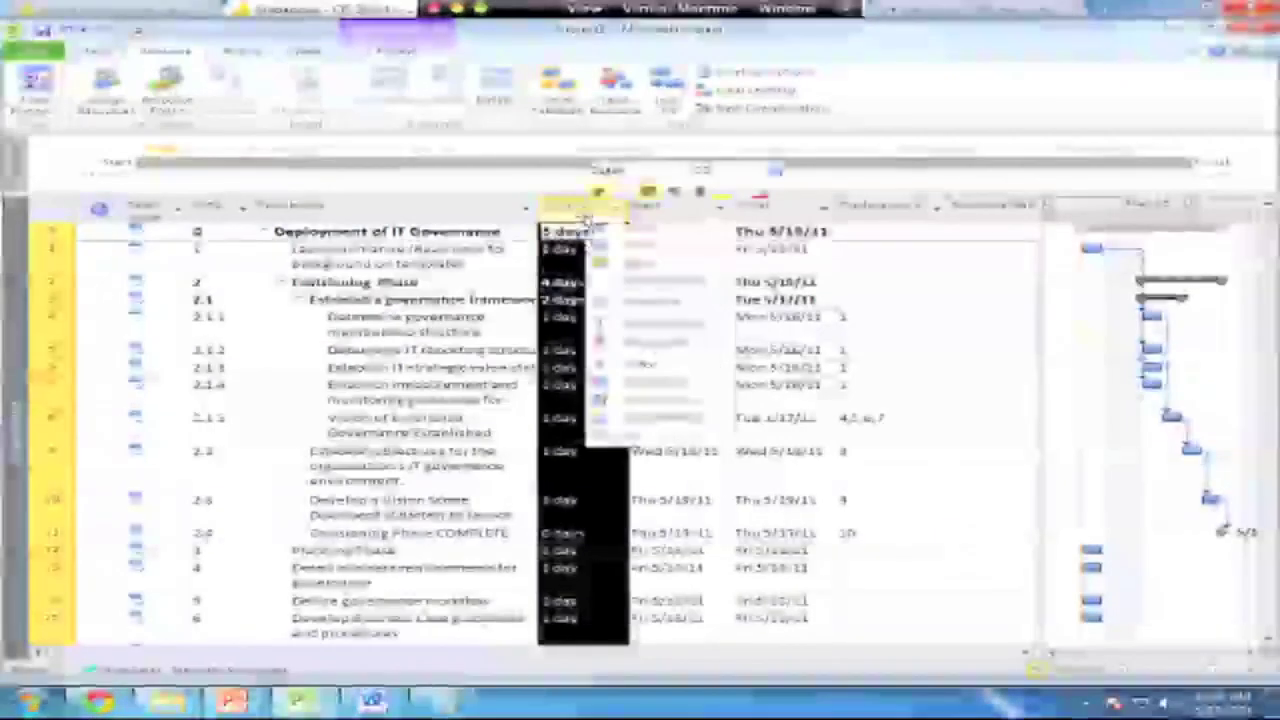
click(648, 325)
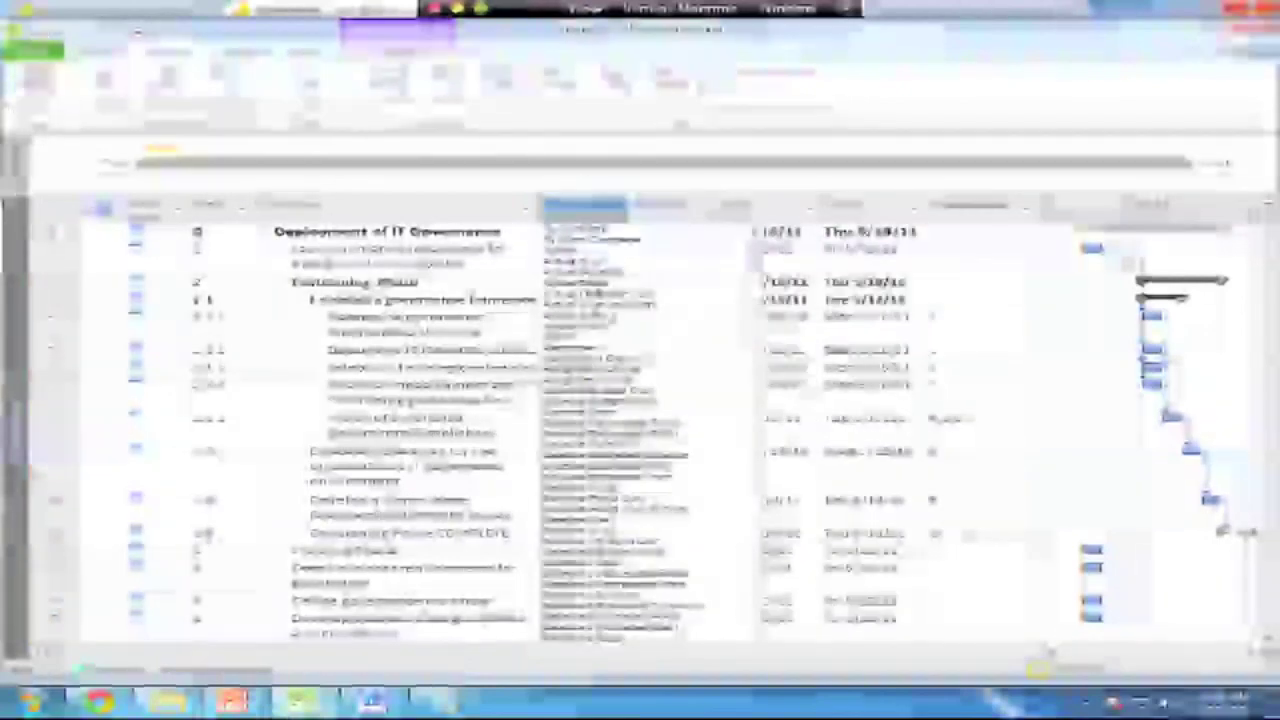
text(w)
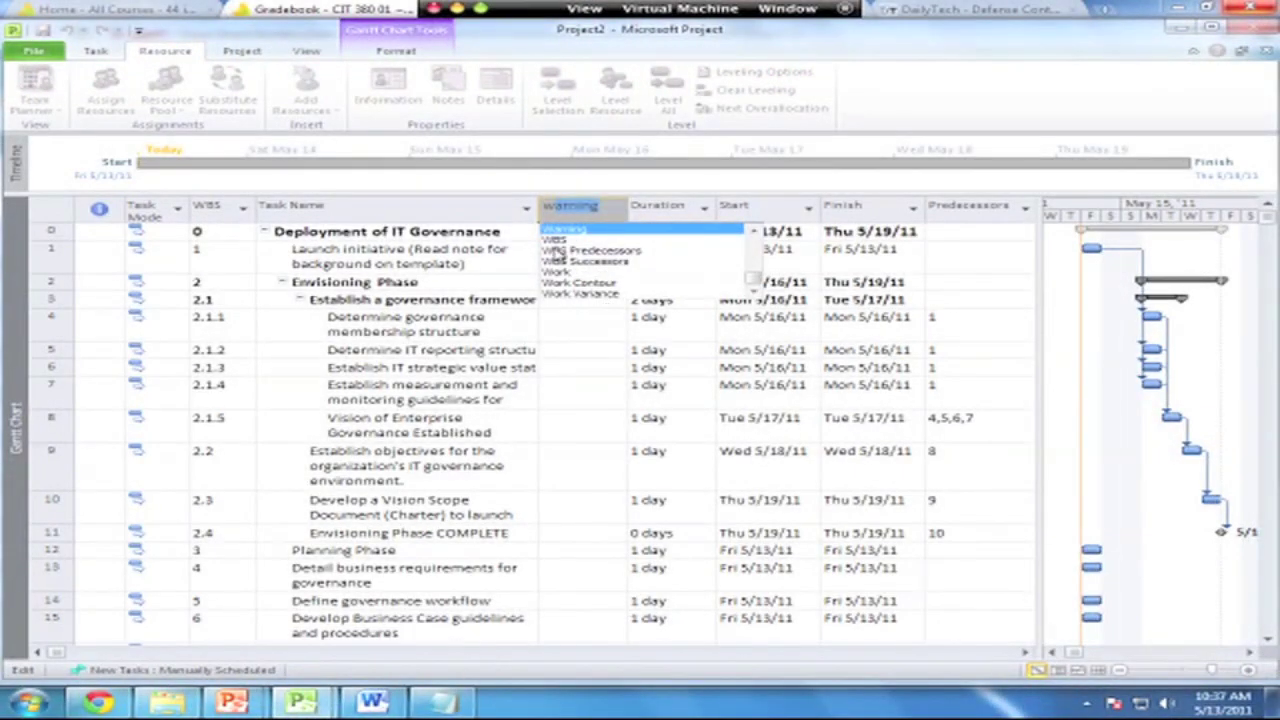
click(556, 272)
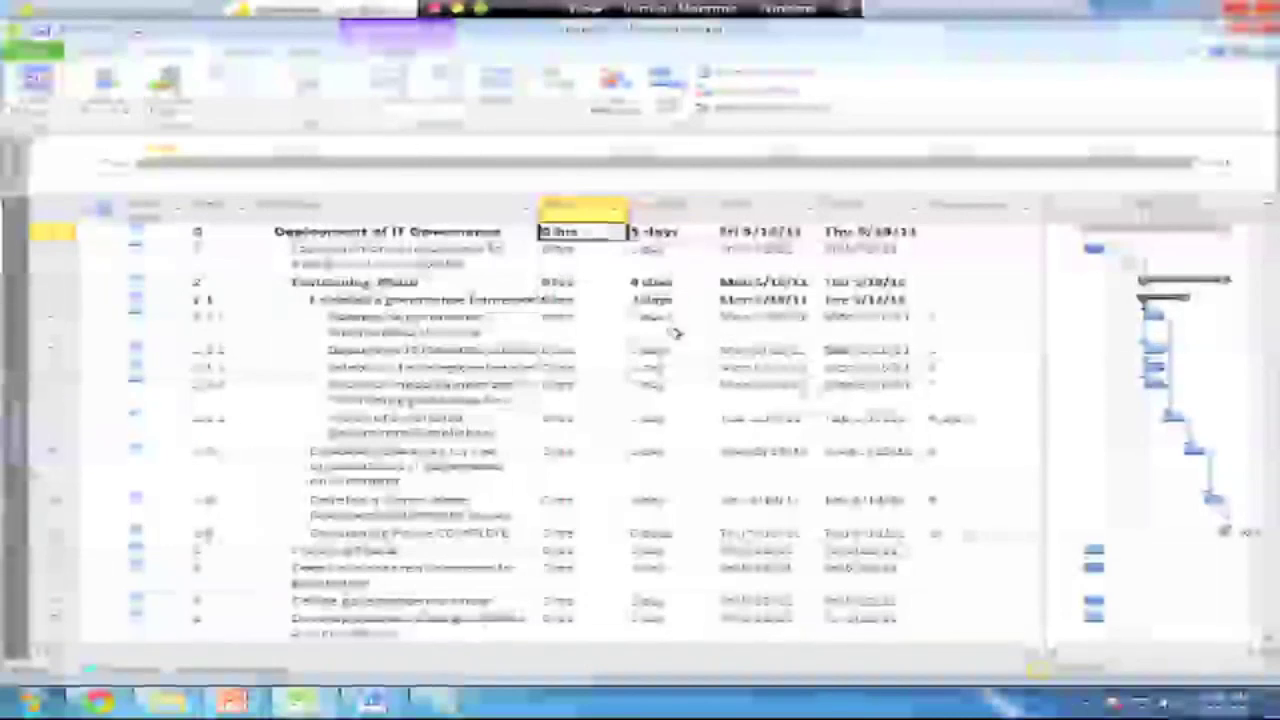
Widen the task tables in Project2 and the template to show Resource Names, and check the template's resources for task 4
drag(1043, 503, 1150, 500)
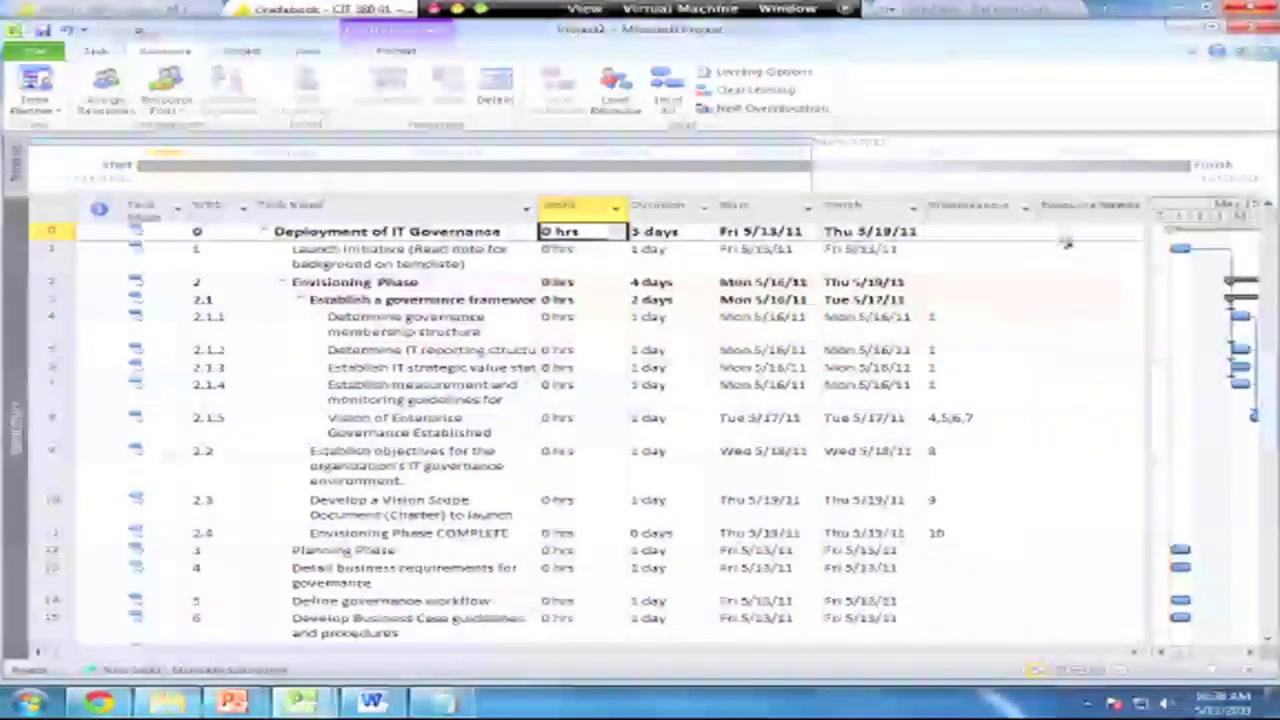
click(1068, 318)
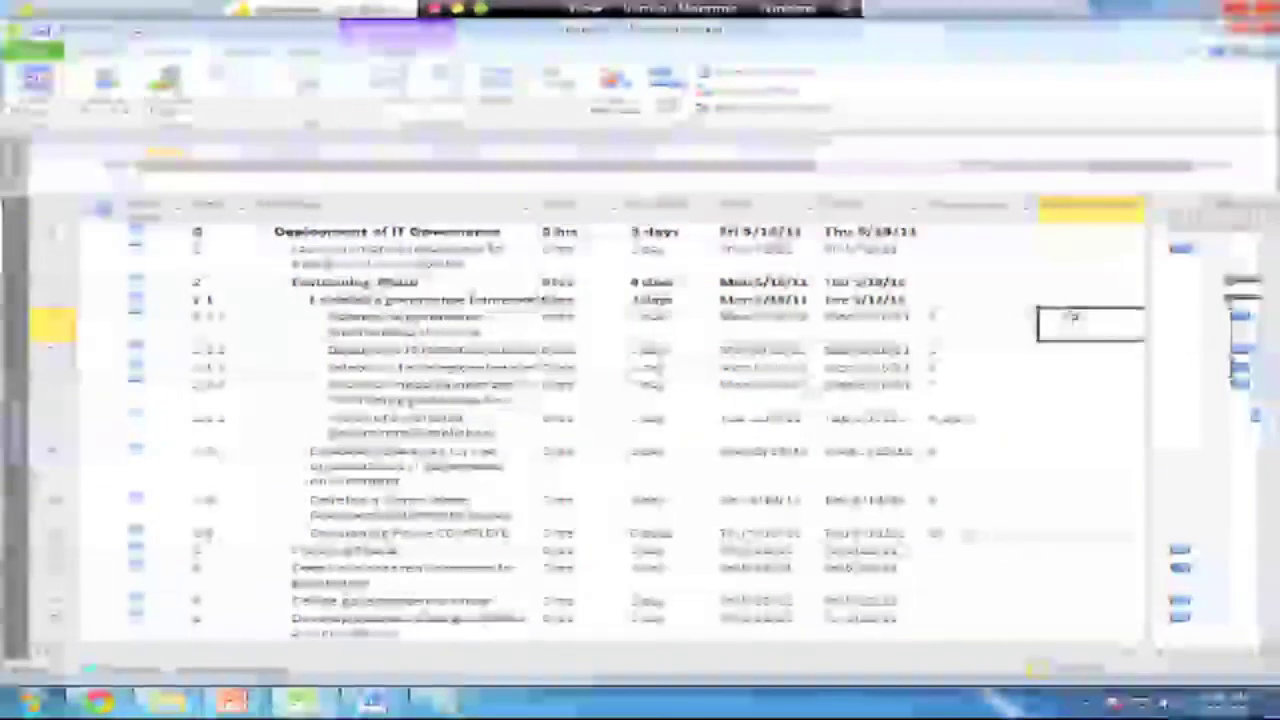
key(alt+Tab)
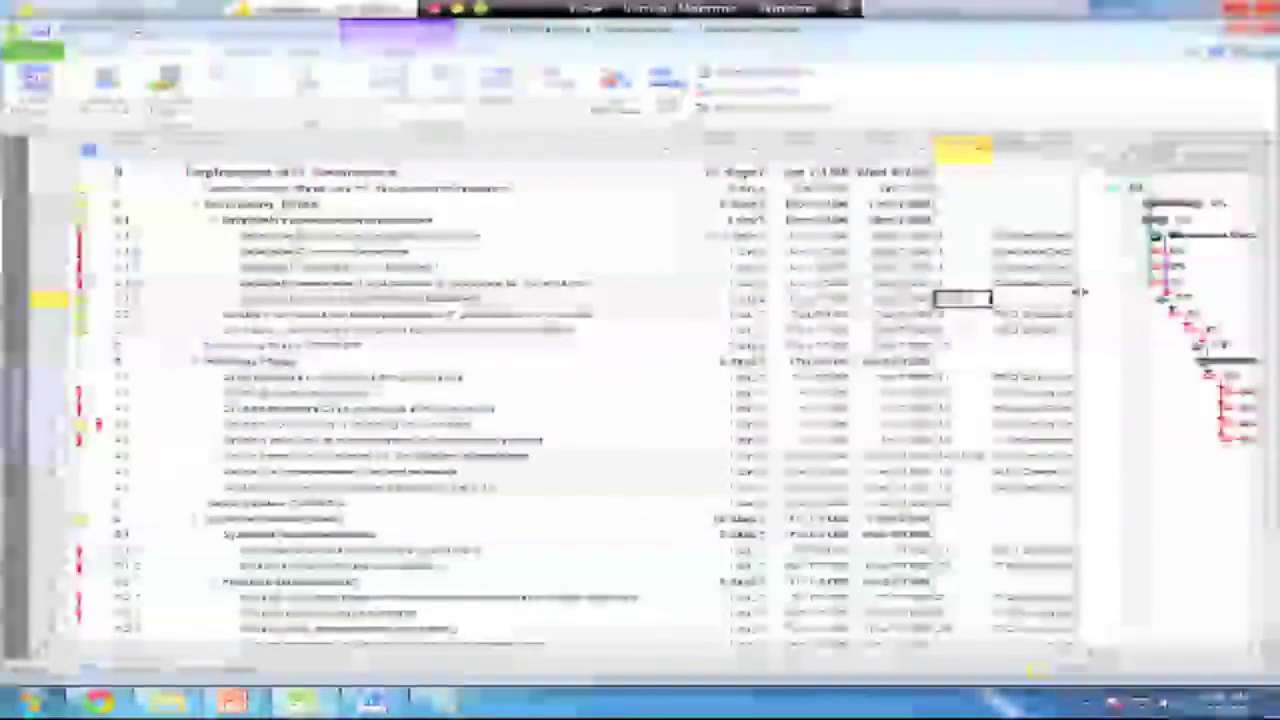
drag(1079, 294, 1254, 292)
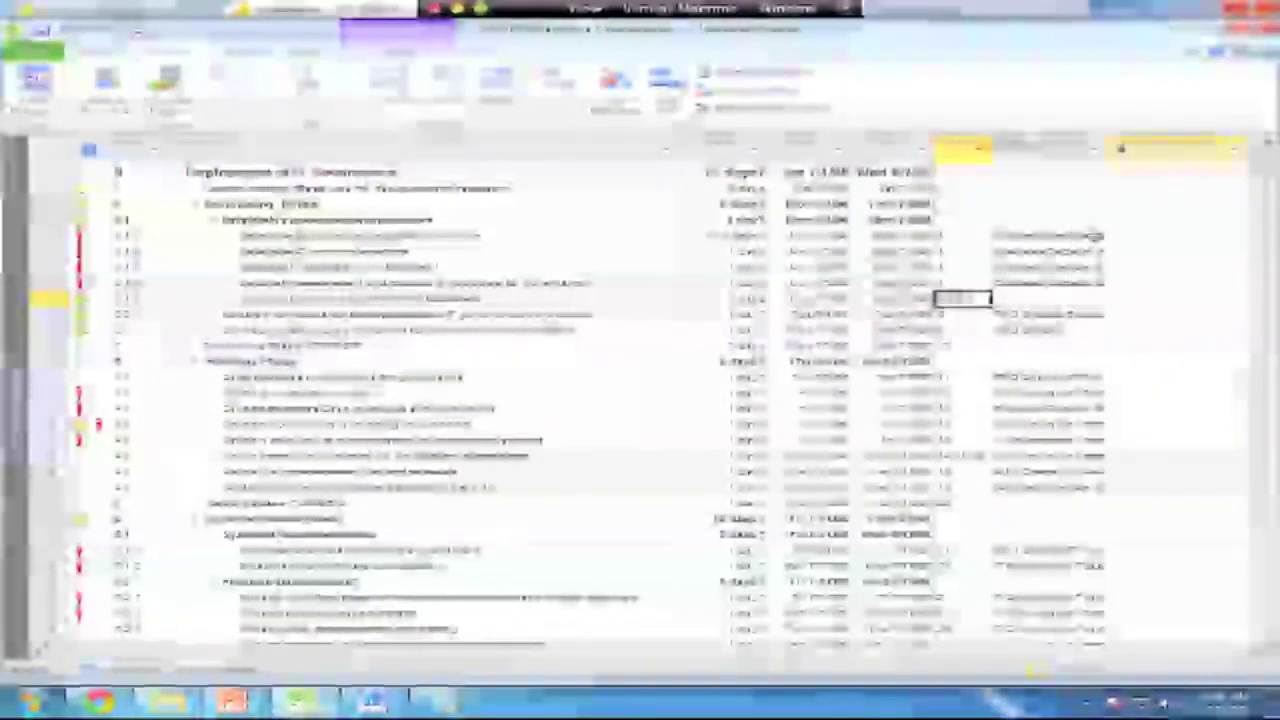
click(1096, 236)
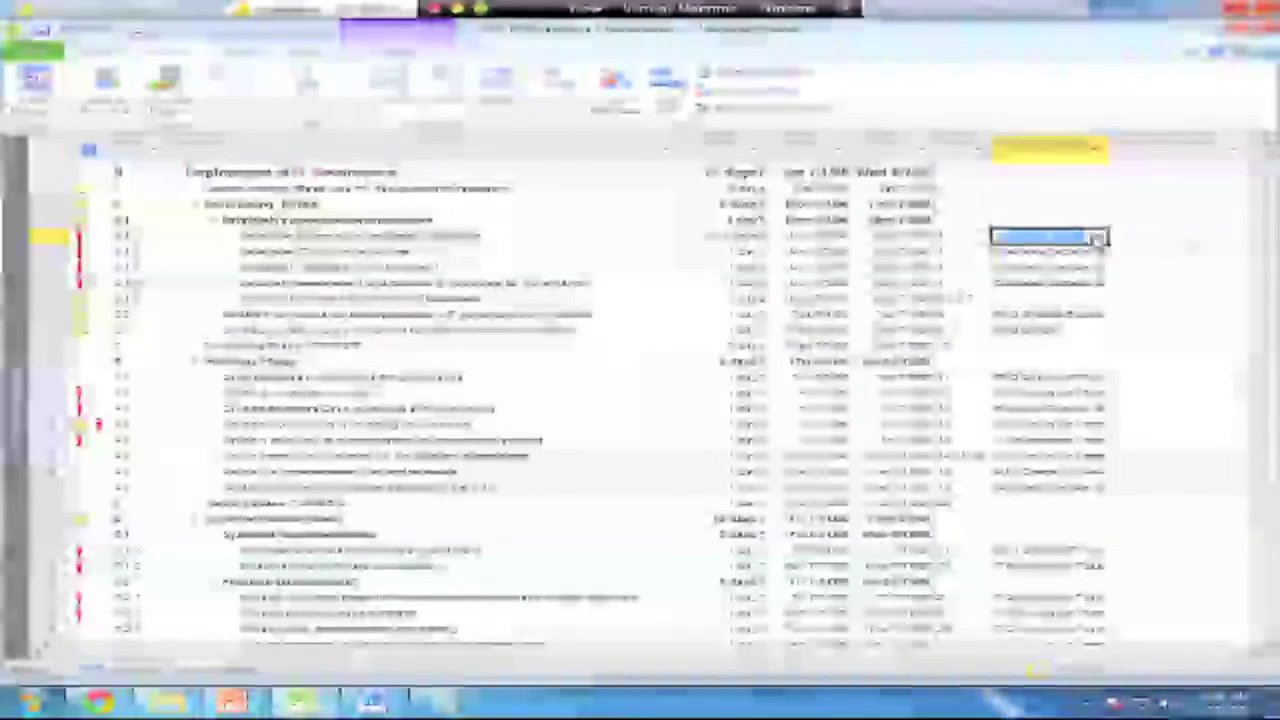
click(1096, 236)
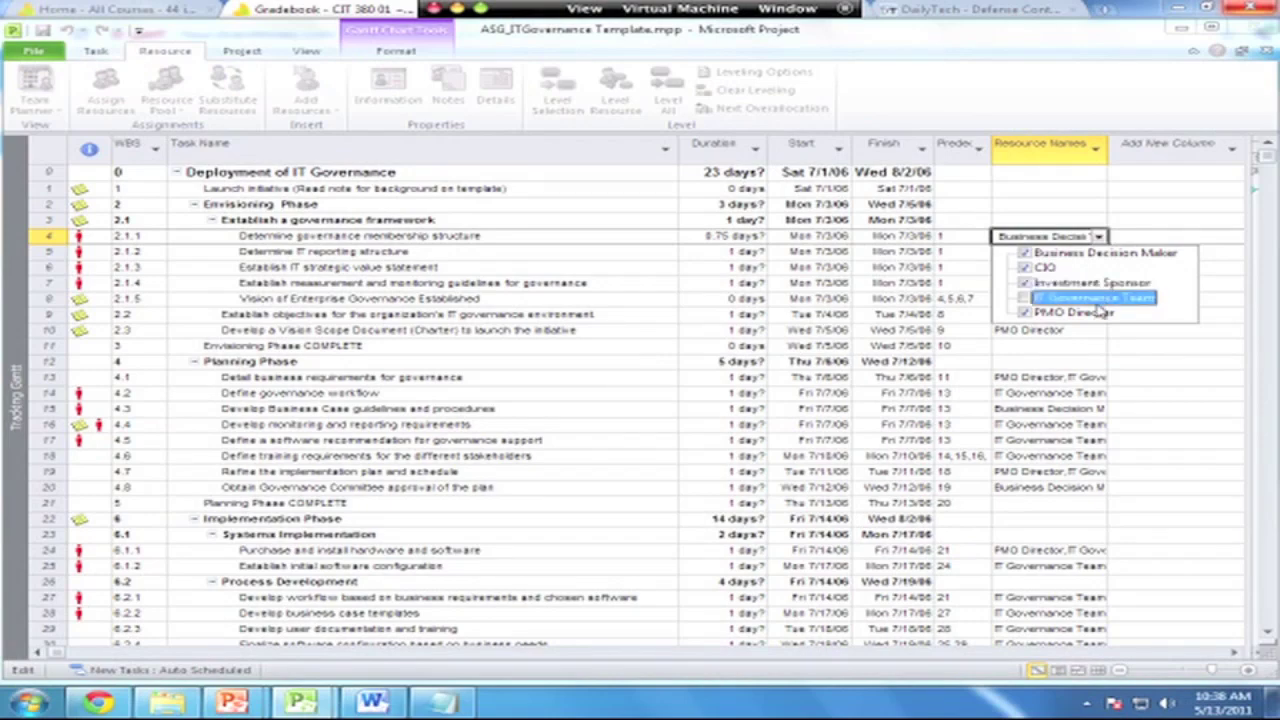
click(1053, 181)
Check which resources the template assigns to tasks 5, 6, 7 and 9
click(1082, 251)
click(1097, 253)
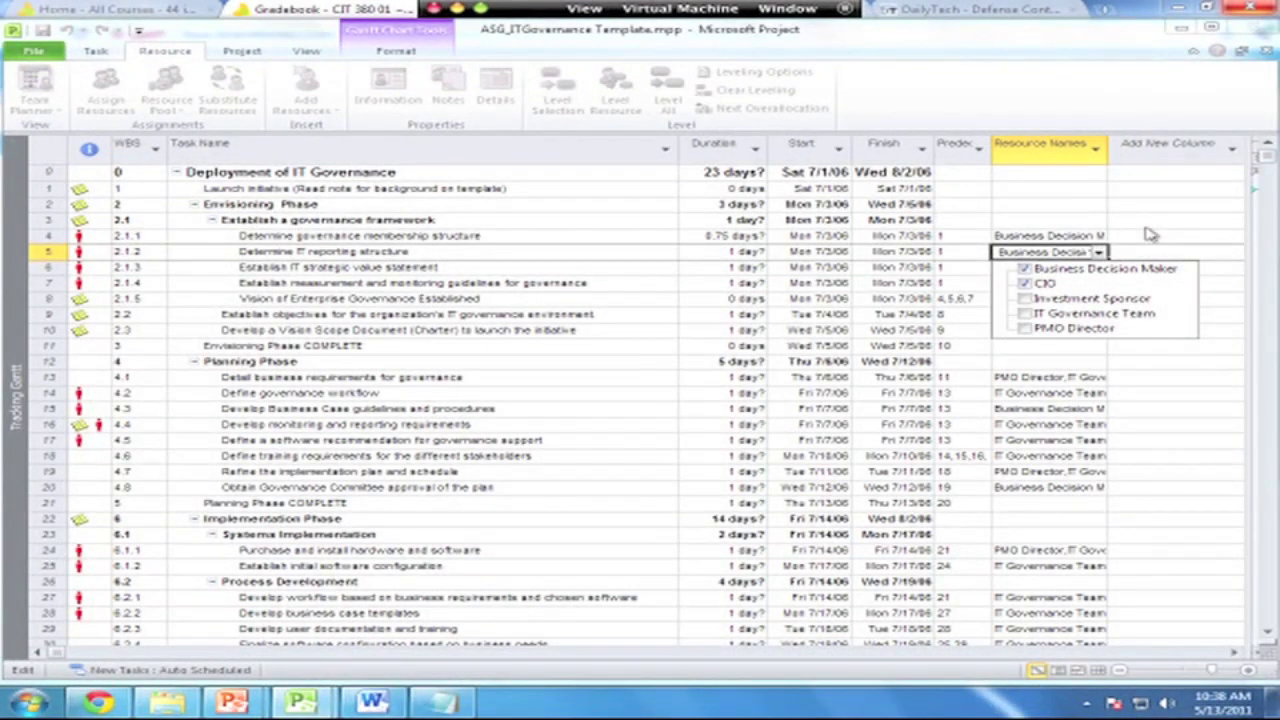
click(1149, 233)
click(1097, 269)
click(1099, 269)
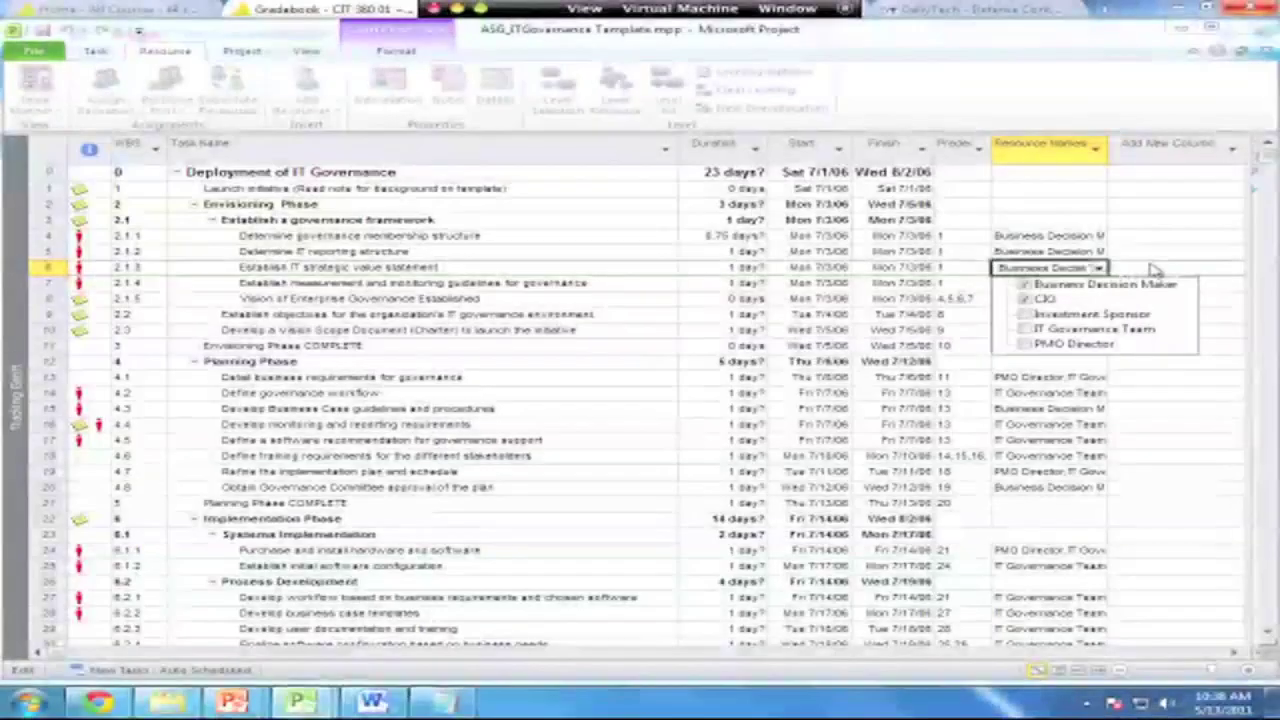
click(1152, 269)
click(1097, 285)
click(1100, 284)
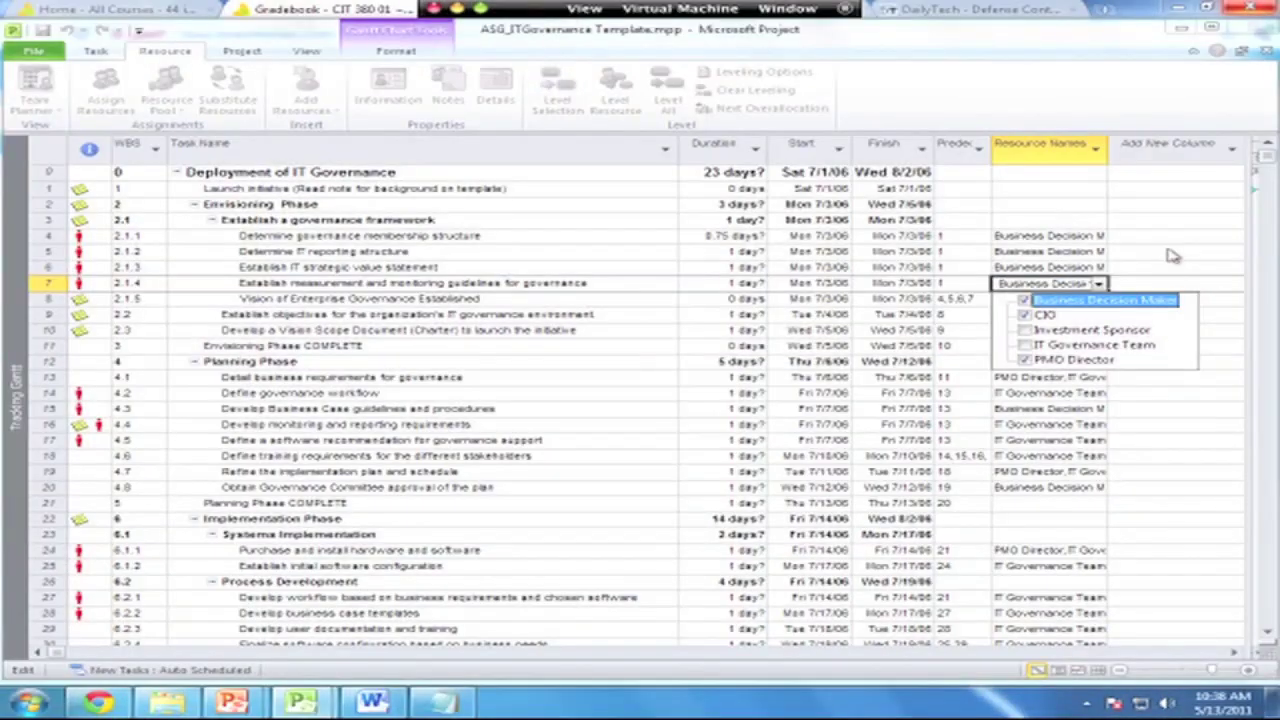
click(1168, 249)
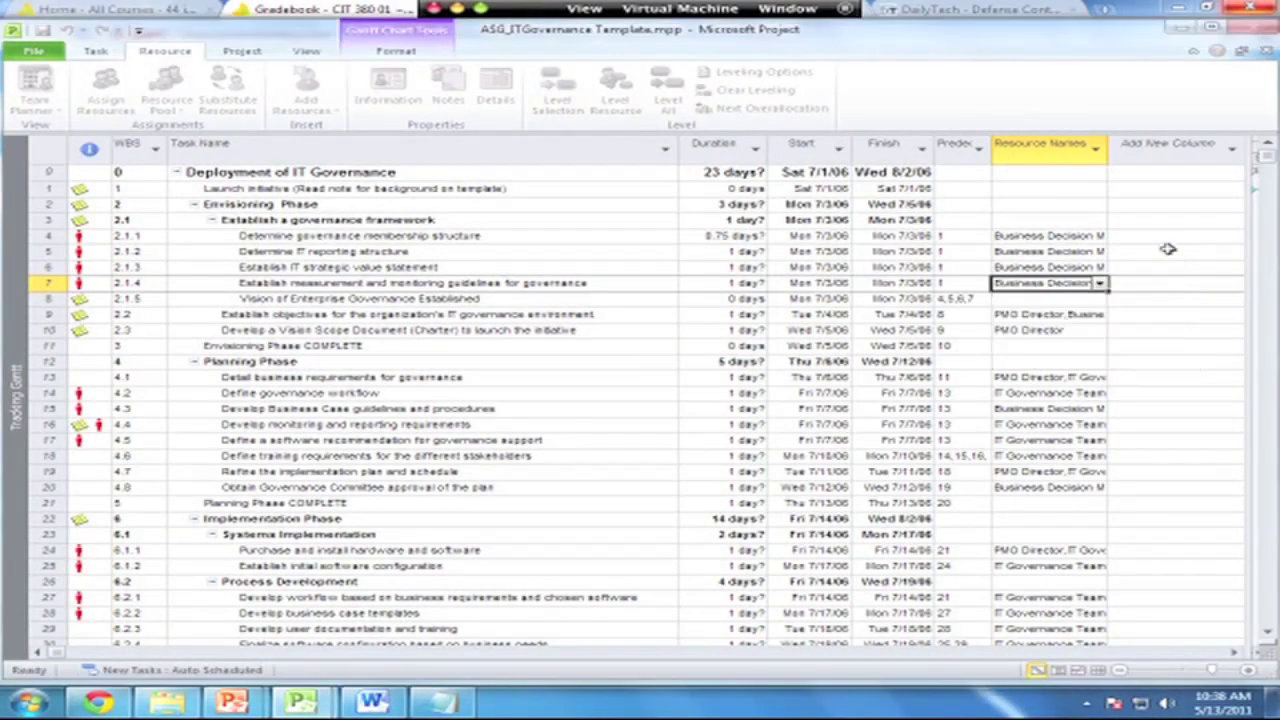
click(1014, 316)
click(1098, 318)
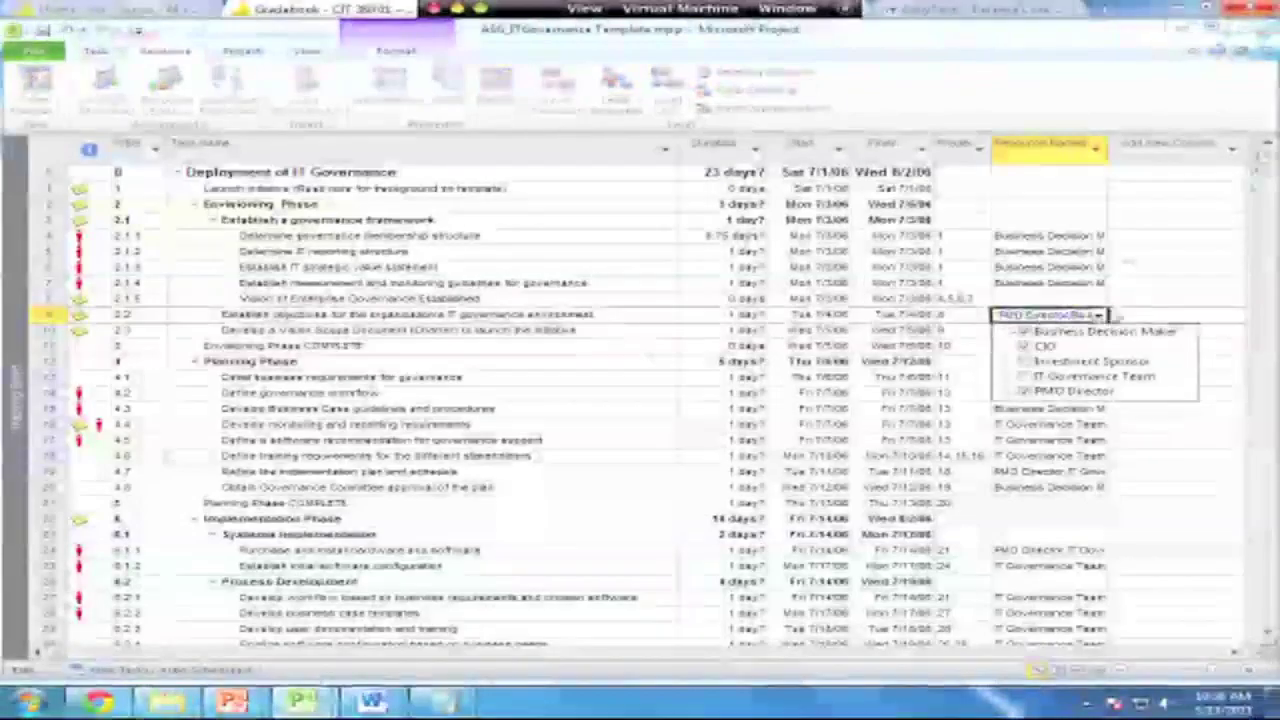
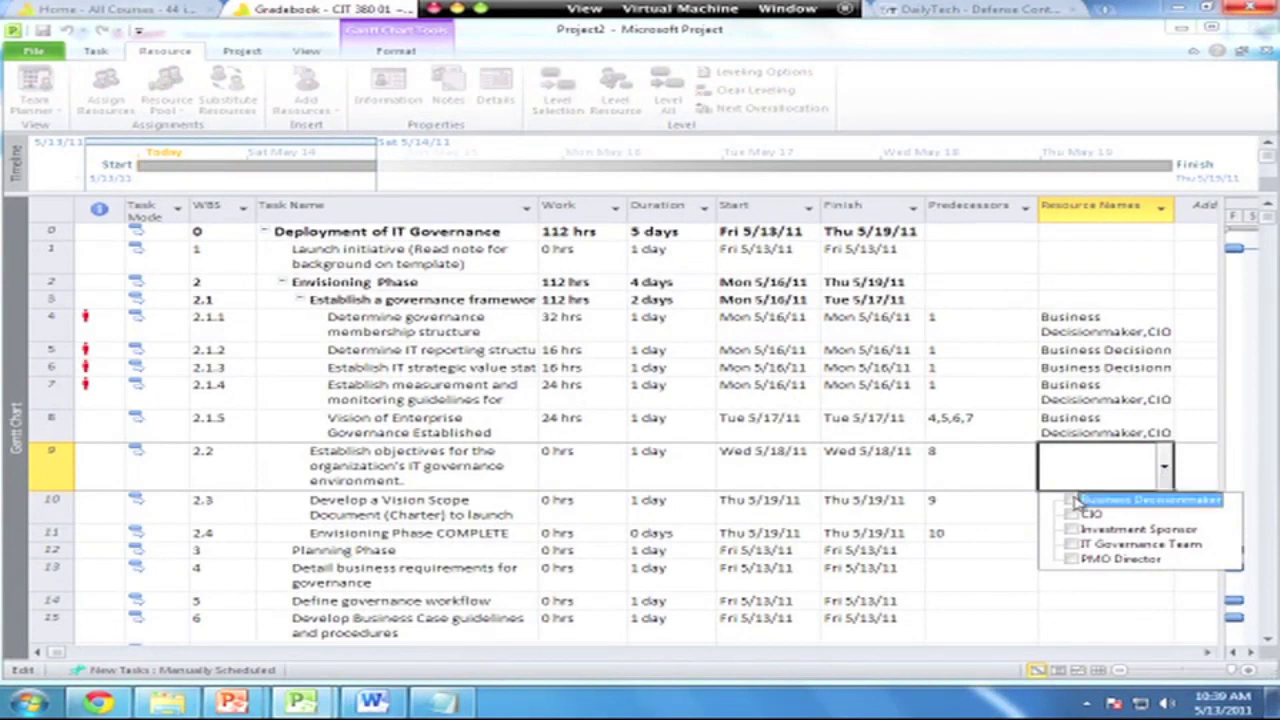
In Project2, assign Business Decisionmaker and CIO to task 9, Establish objectives for the organization's IT governance environment
click(1074, 500)
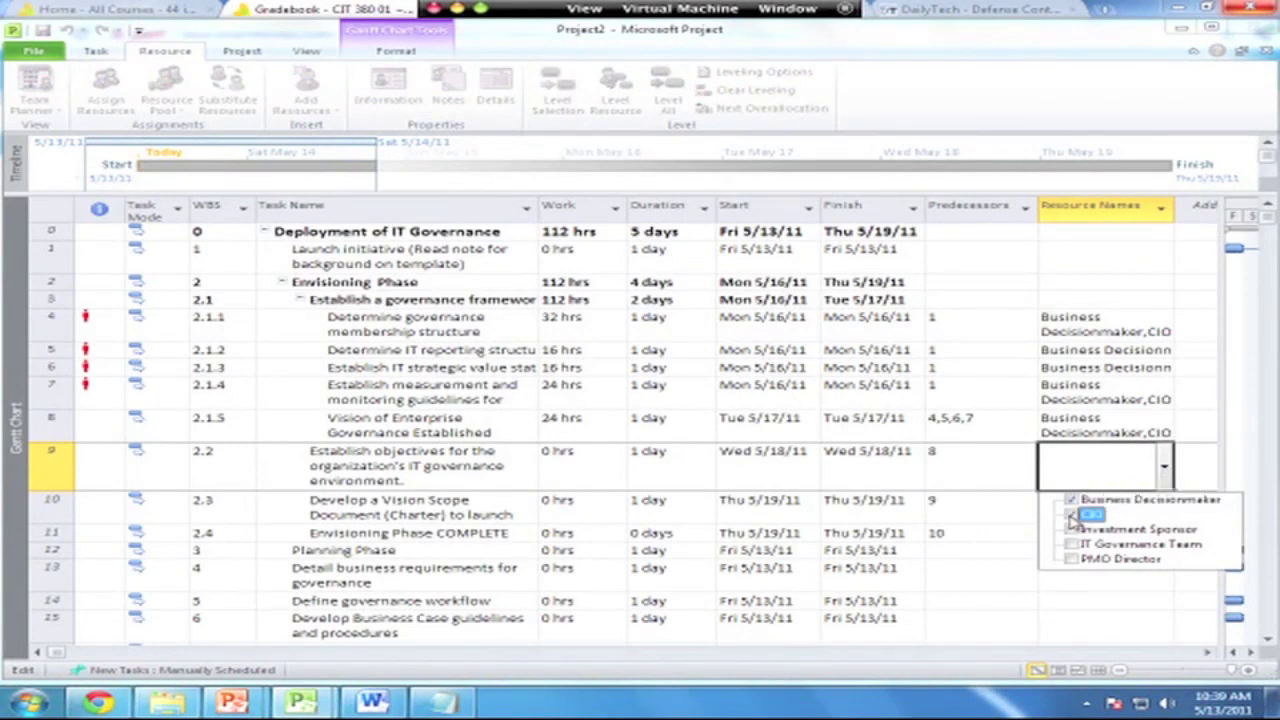
click(1072, 514)
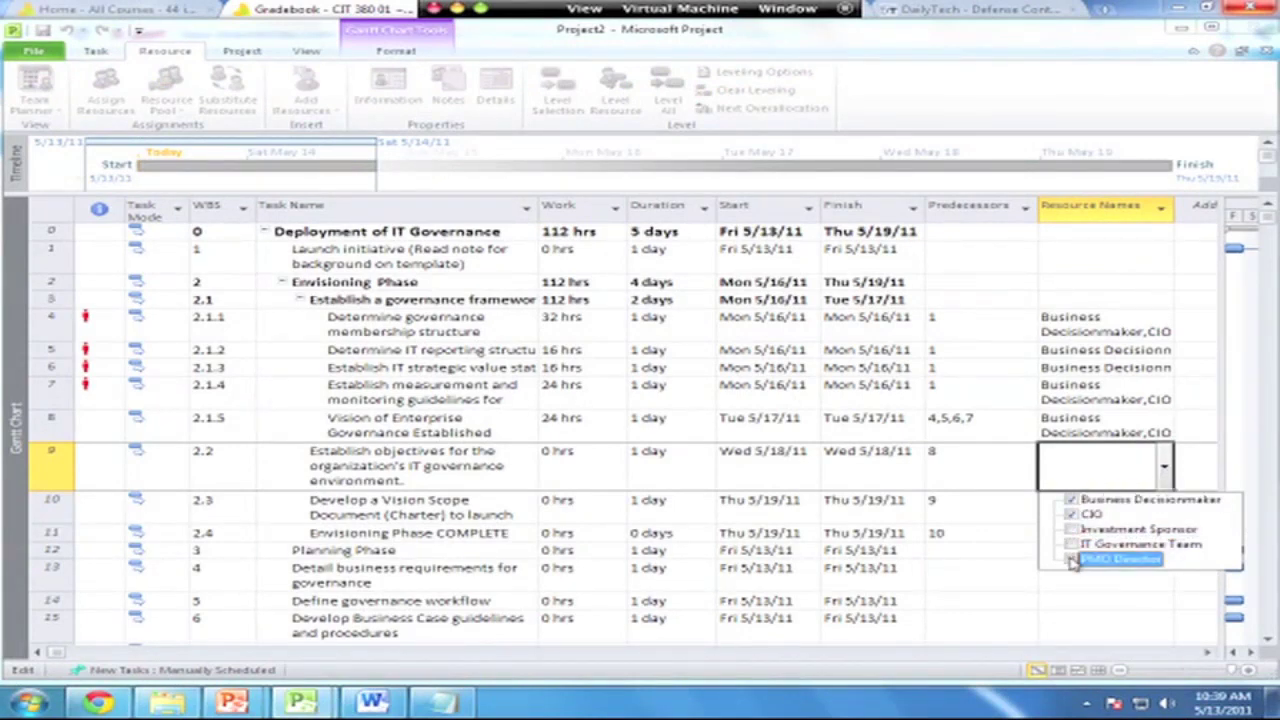
click(1072, 560)
key(Return)
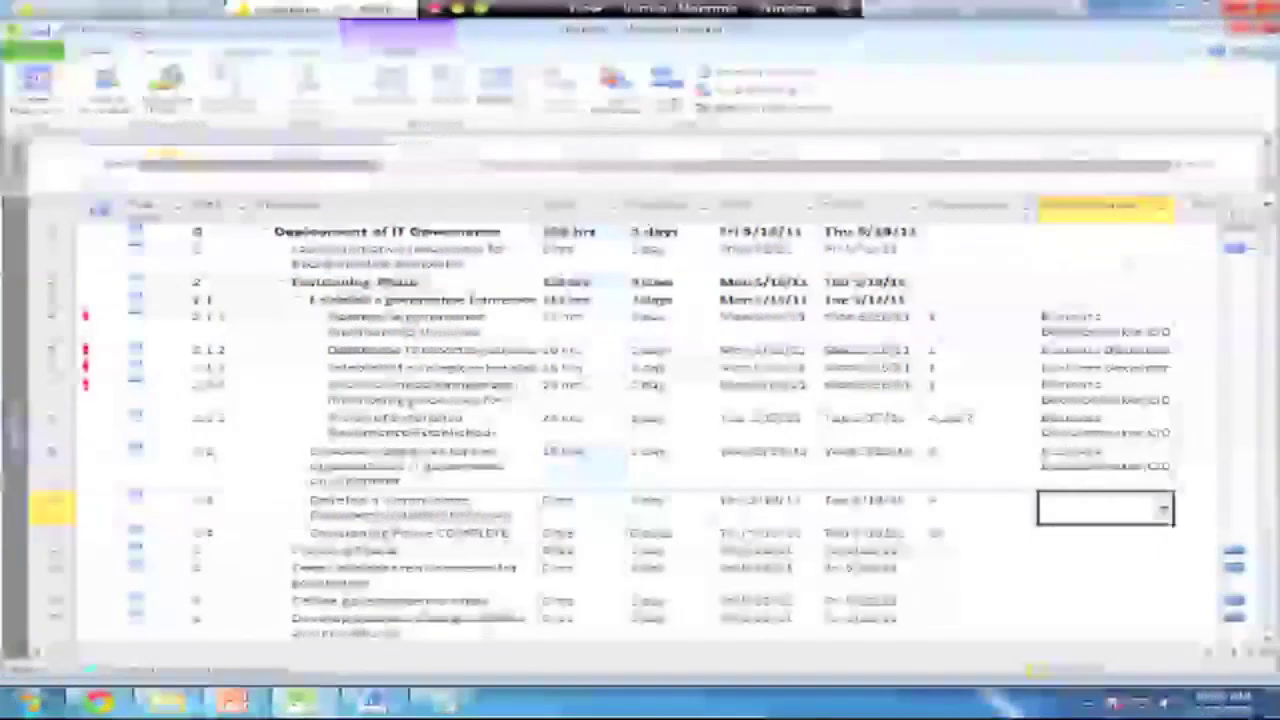
Assign resources including Business Decisionmaker, CIO and Investment Sponsor to task 10, and switch back to the template
click(1162, 510)
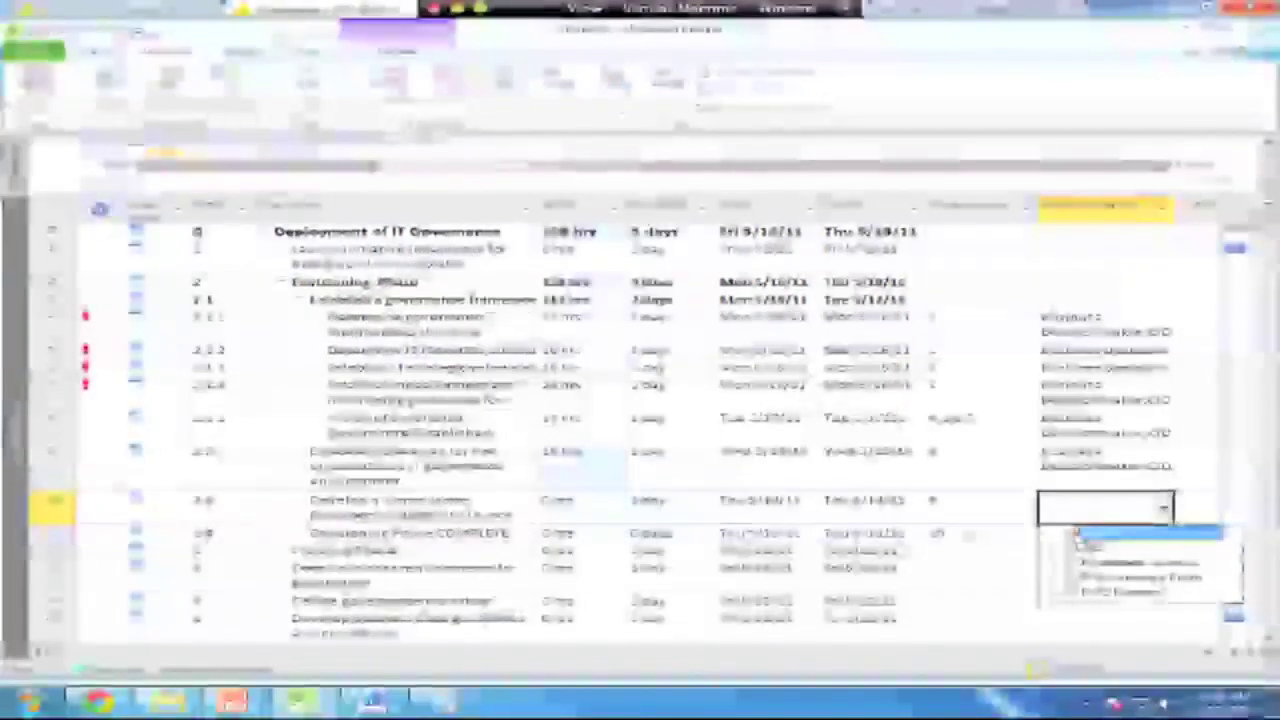
click(1072, 547)
click(1072, 562)
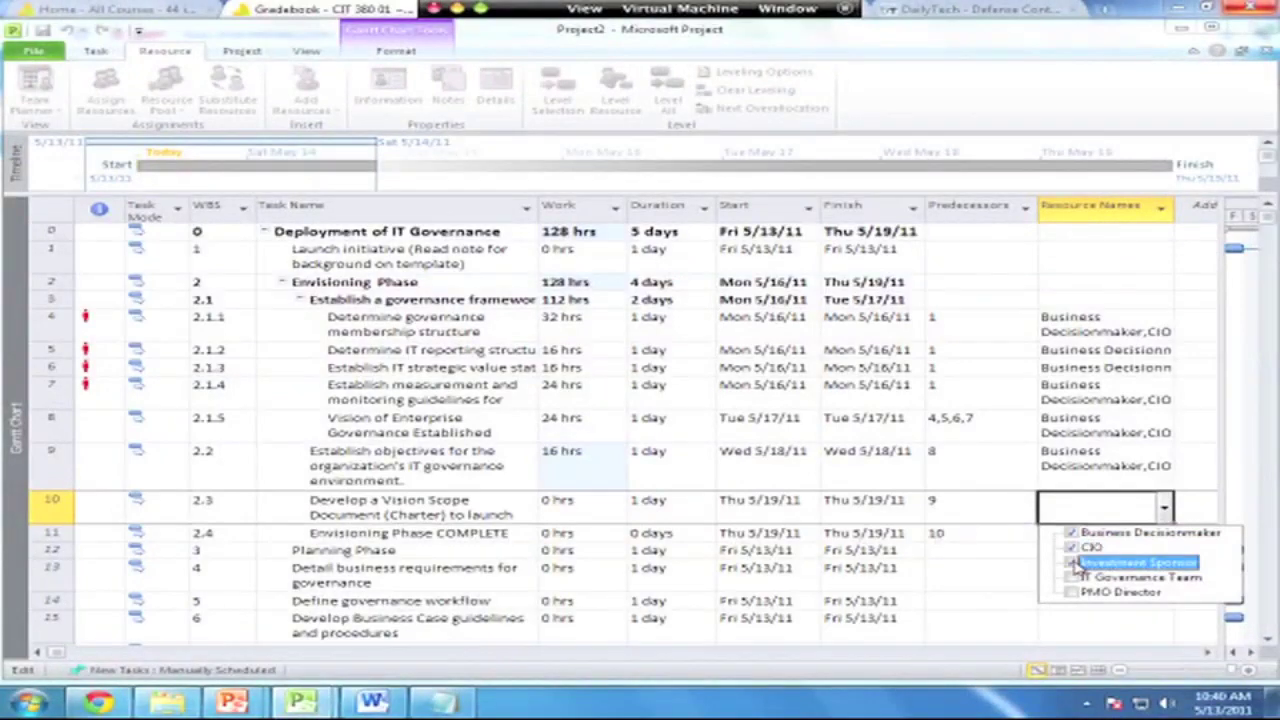
click(1010, 553)
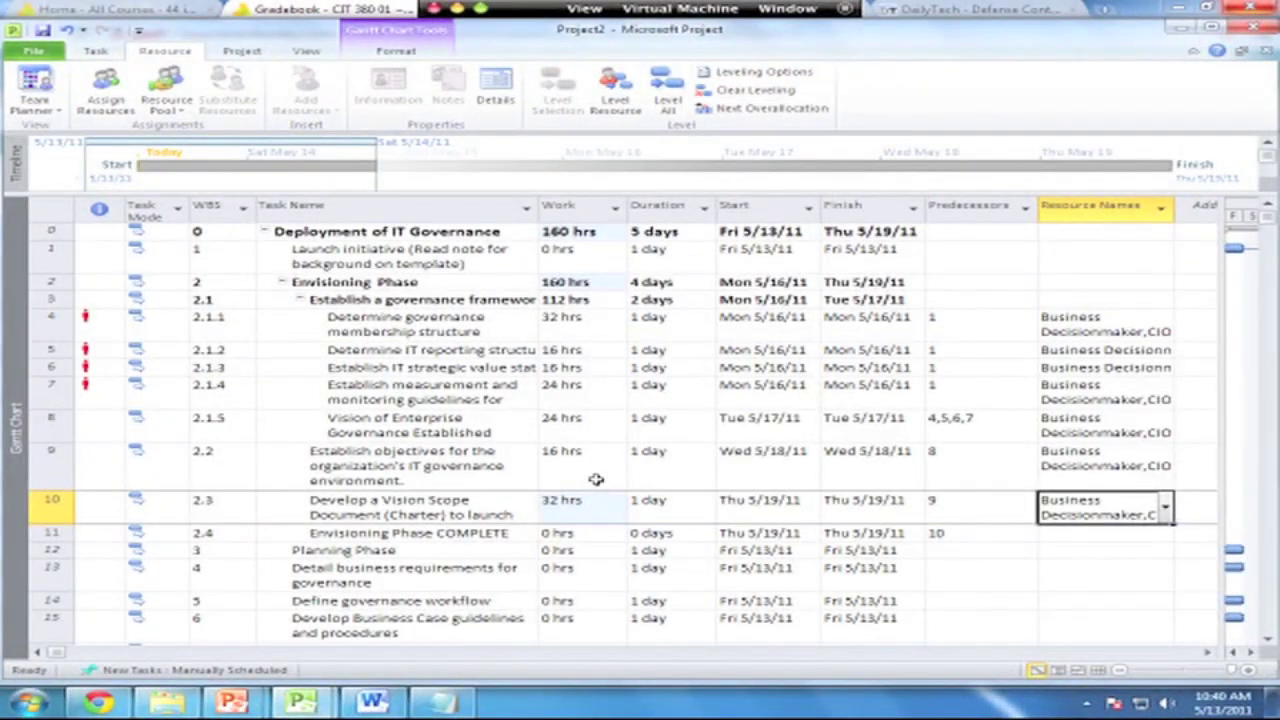
key(alt+Tab)
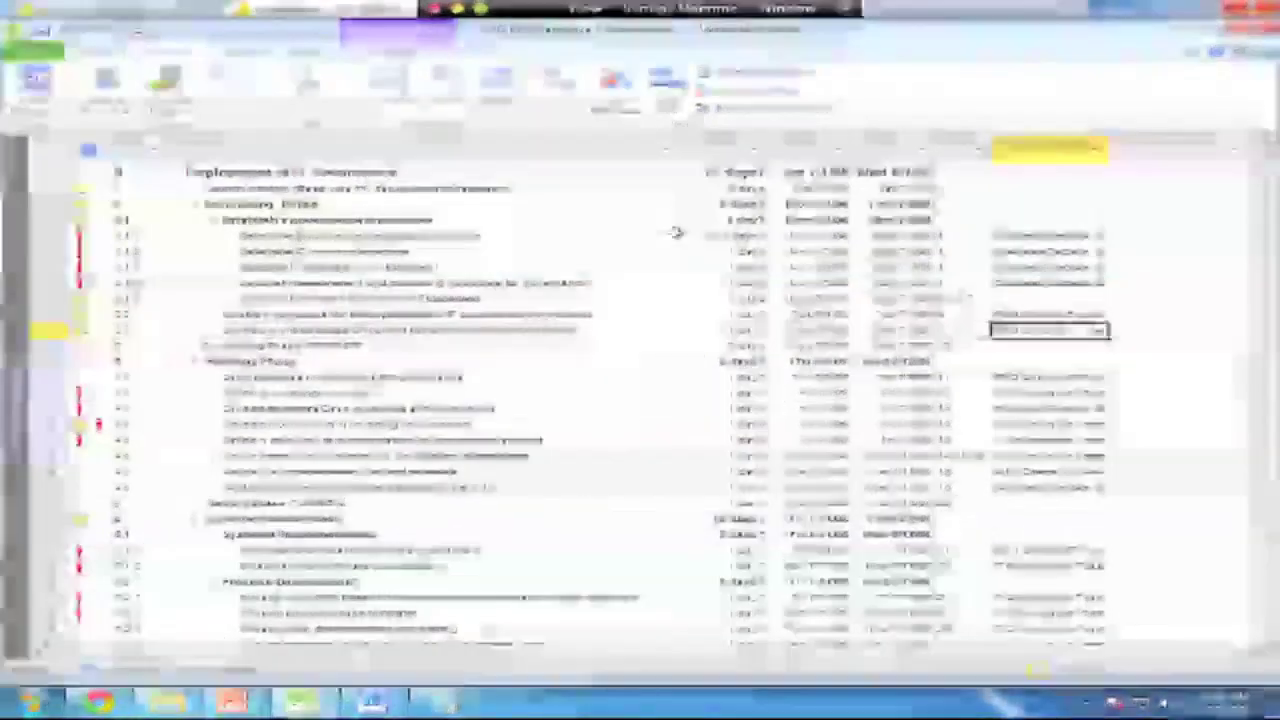
Insert a Work column before Duration in the template's task table and widen the table area
right_click(730, 148)
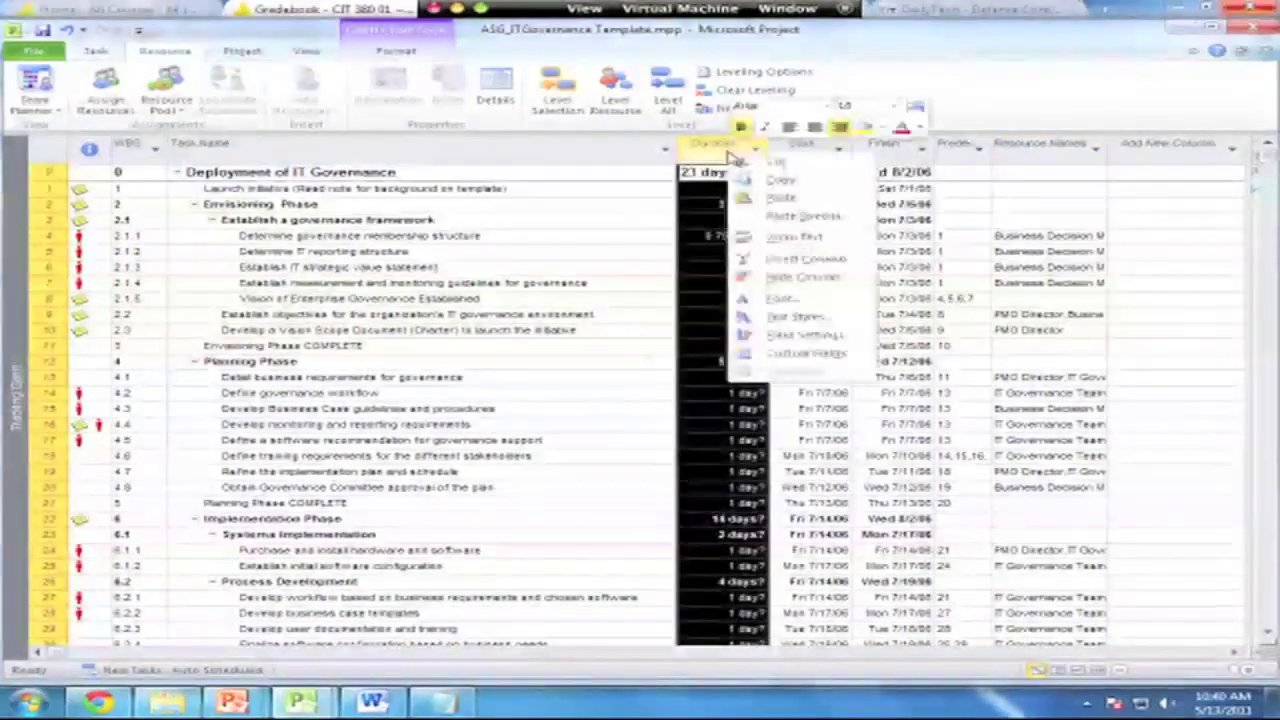
click(780, 258)
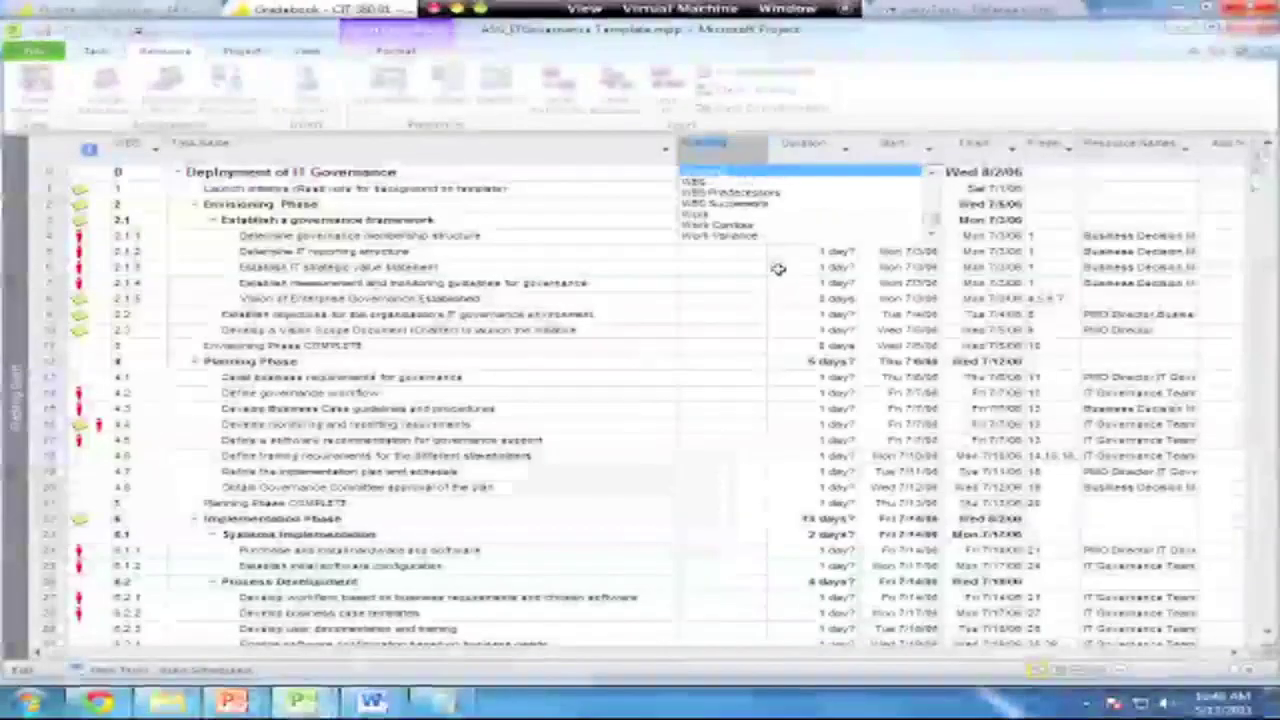
click(700, 215)
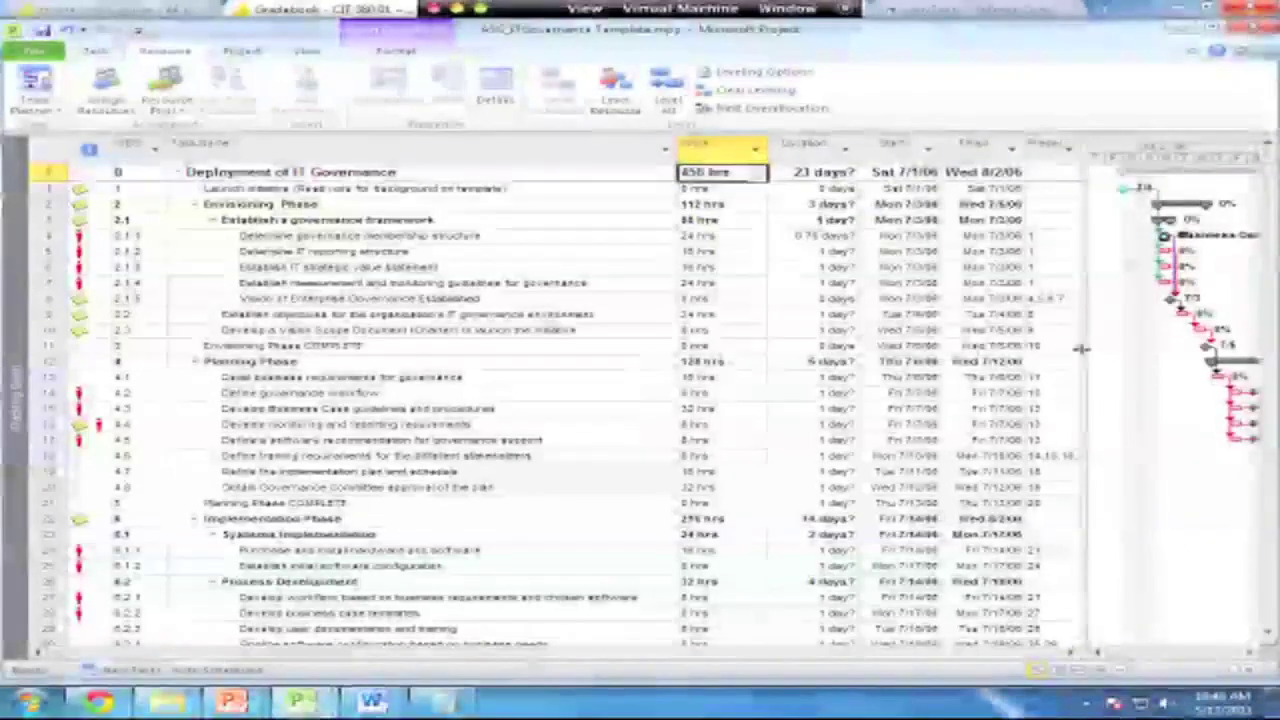
drag(1085, 347, 1115, 346)
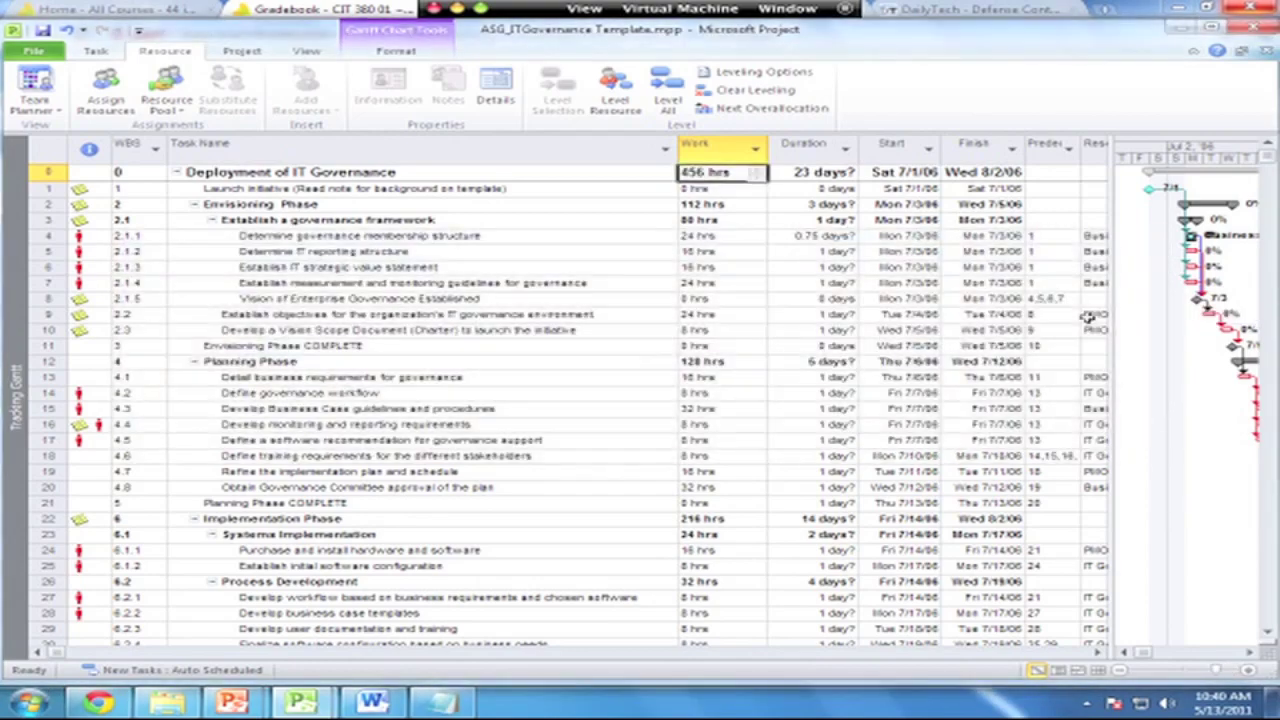
Switch to Project2 and check the resources' allocations in the Resource Sheet and the daily hours in Resource Usage
key(alt+Tab)
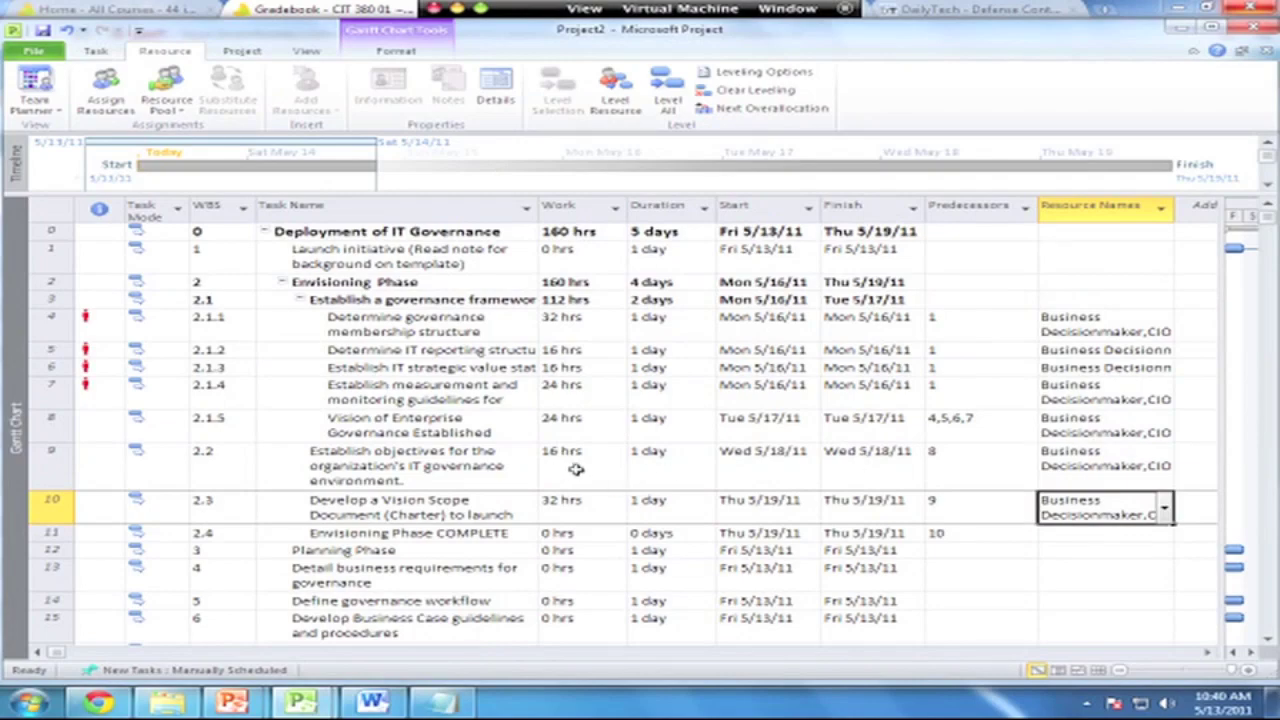
click(42, 112)
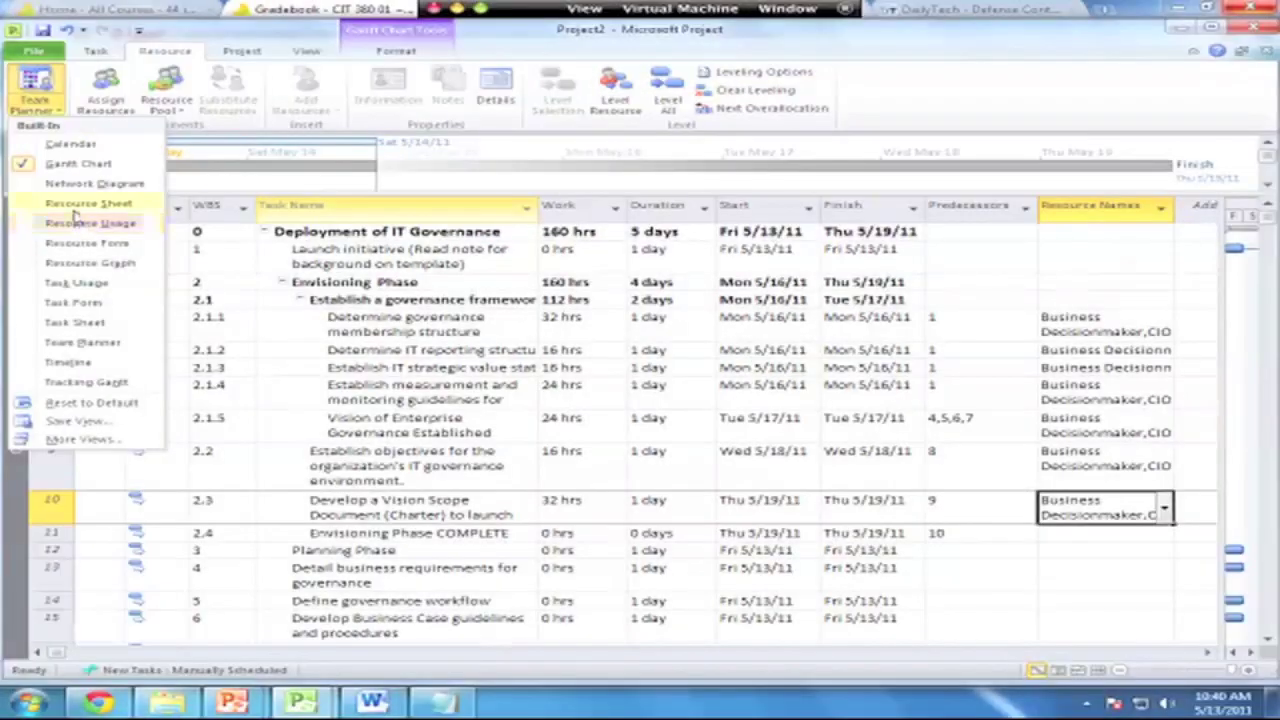
click(78, 205)
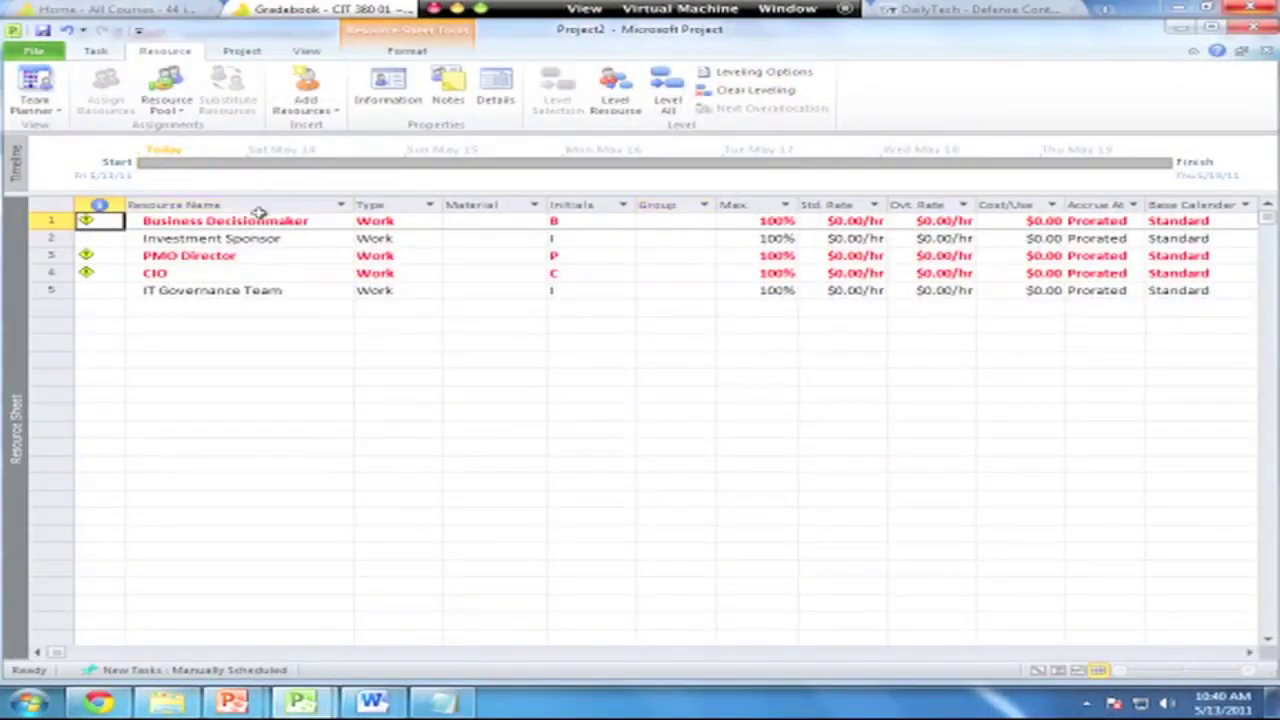
click(34, 112)
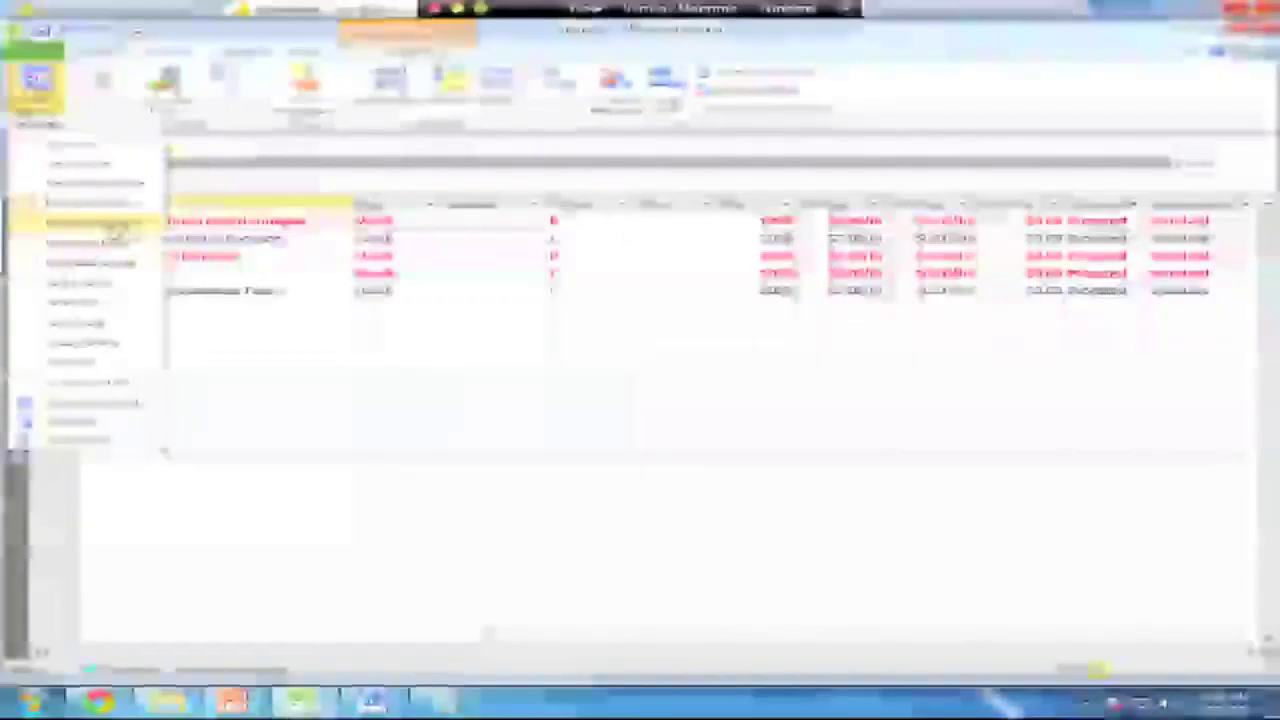
click(62, 225)
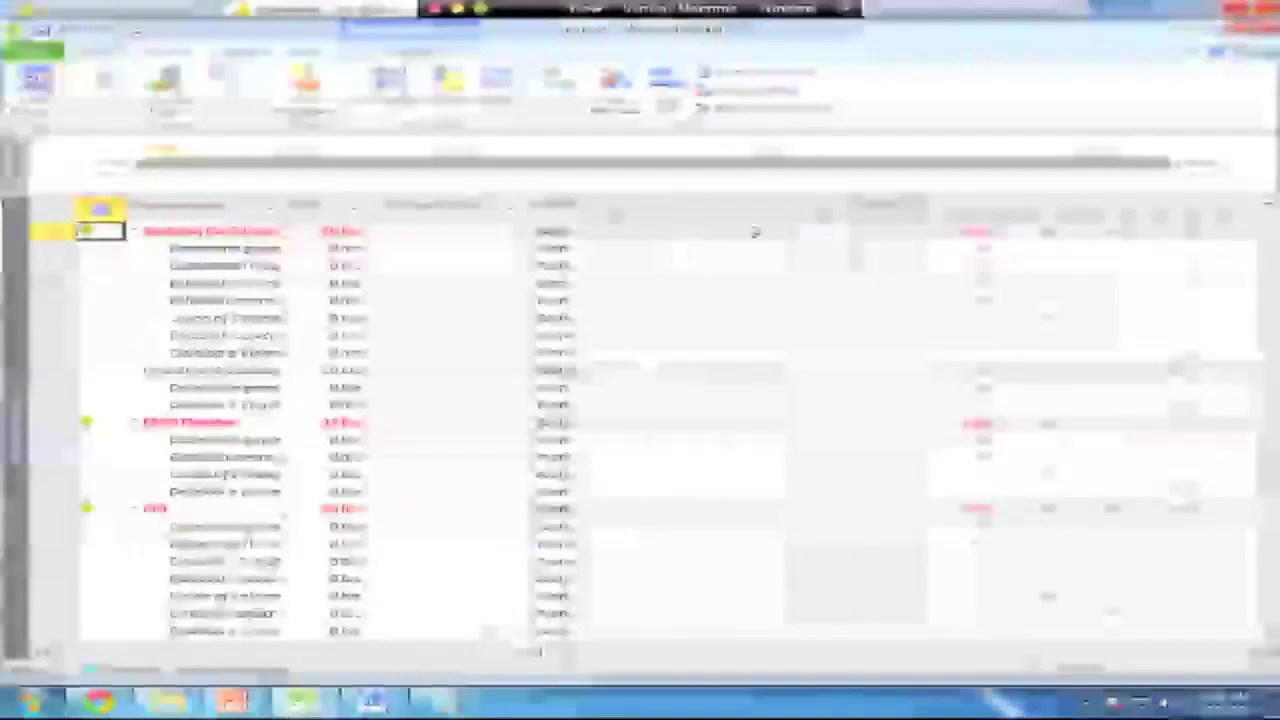
click(972, 230)
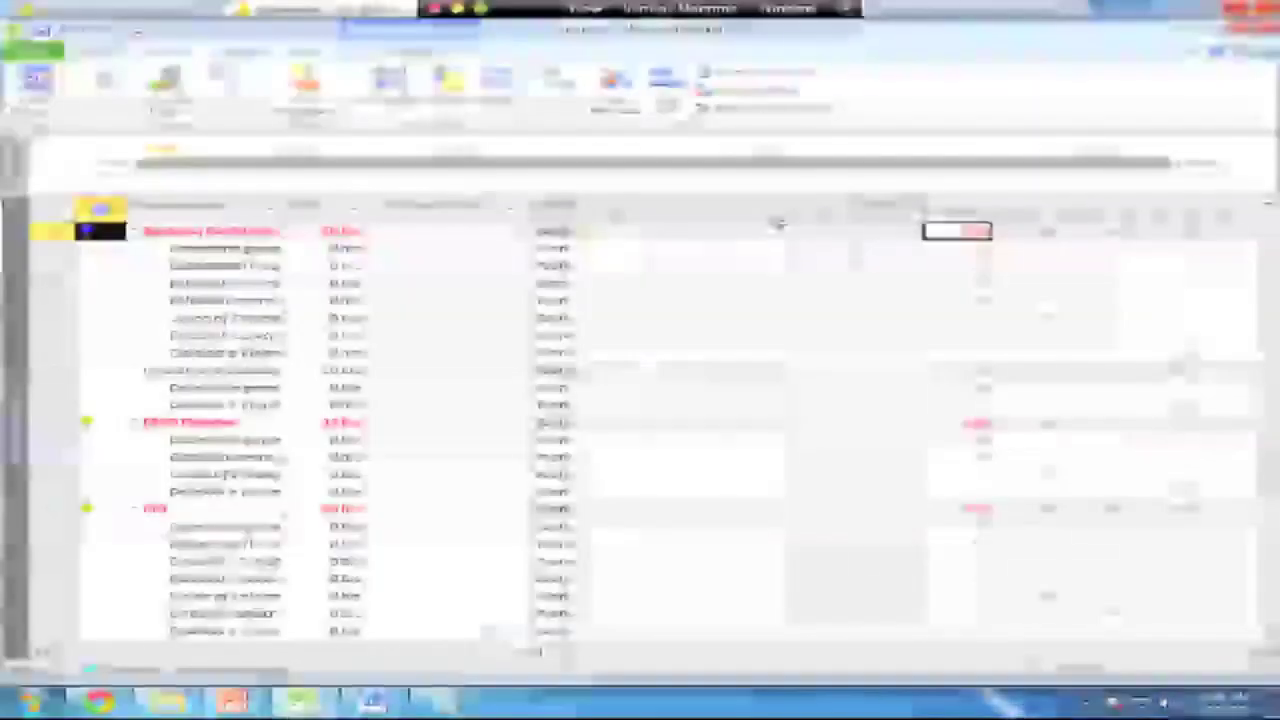
click(36, 104)
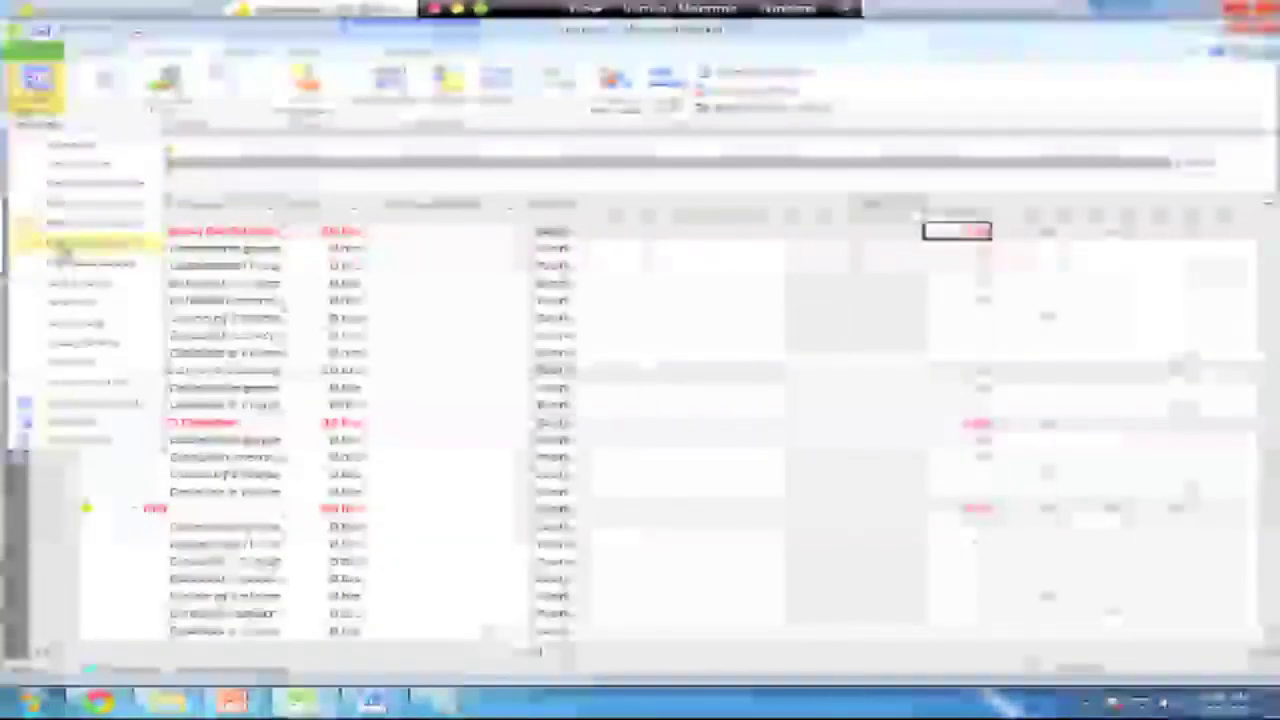
click(90, 204)
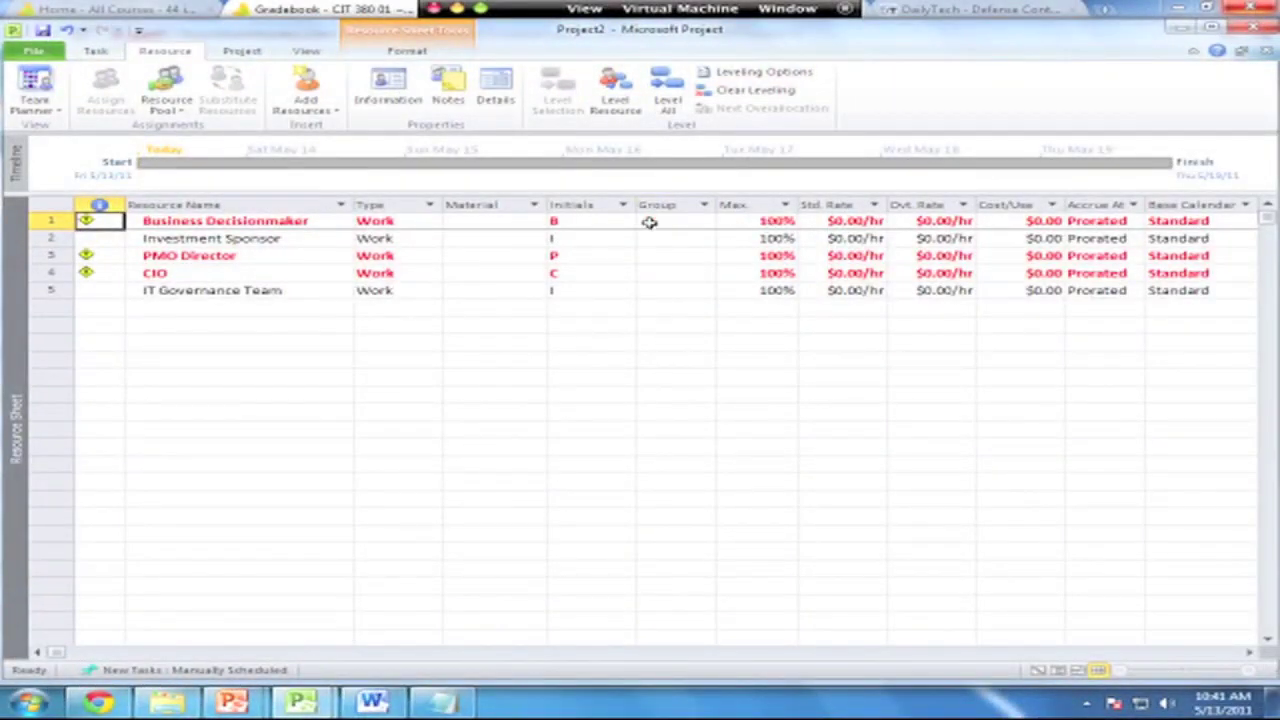
In the Gantt Chart, set the work of task 6, Establish IT strategic value statement, to 8 hrs, decreasing daily resource hours to keep its duration
click(45, 115)
click(96, 50)
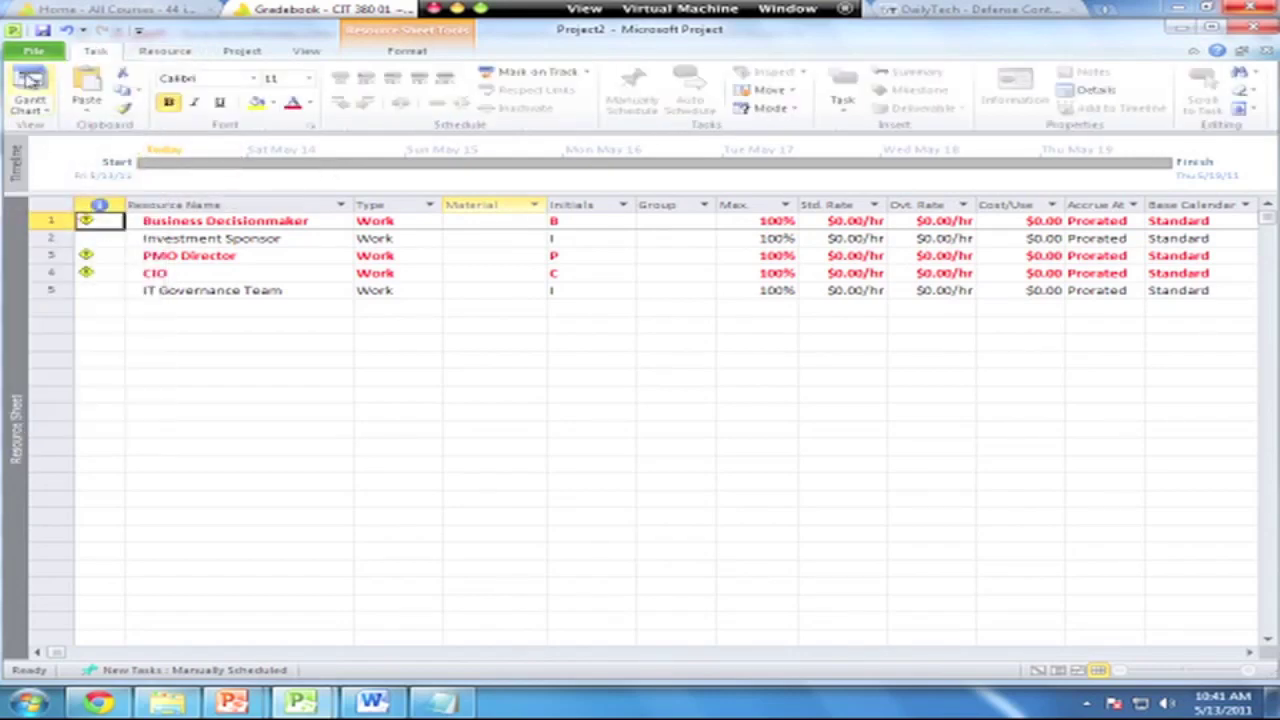
click(30, 88)
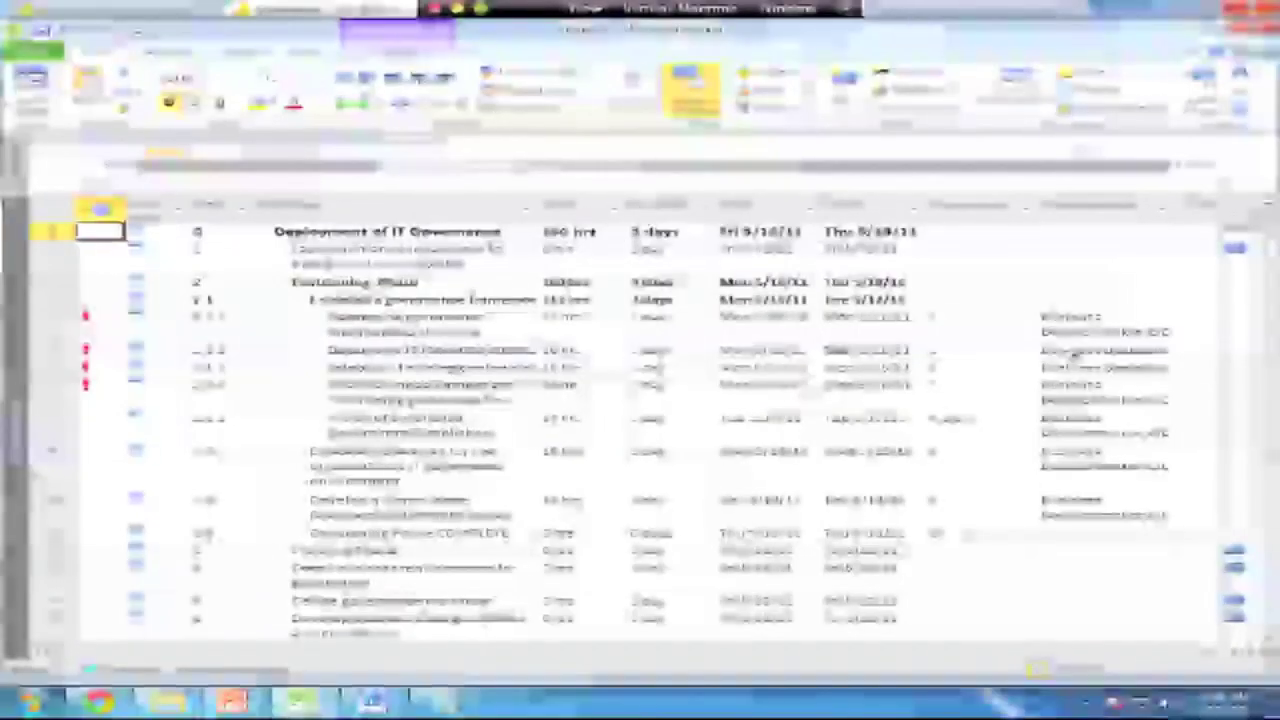
click(1072, 370)
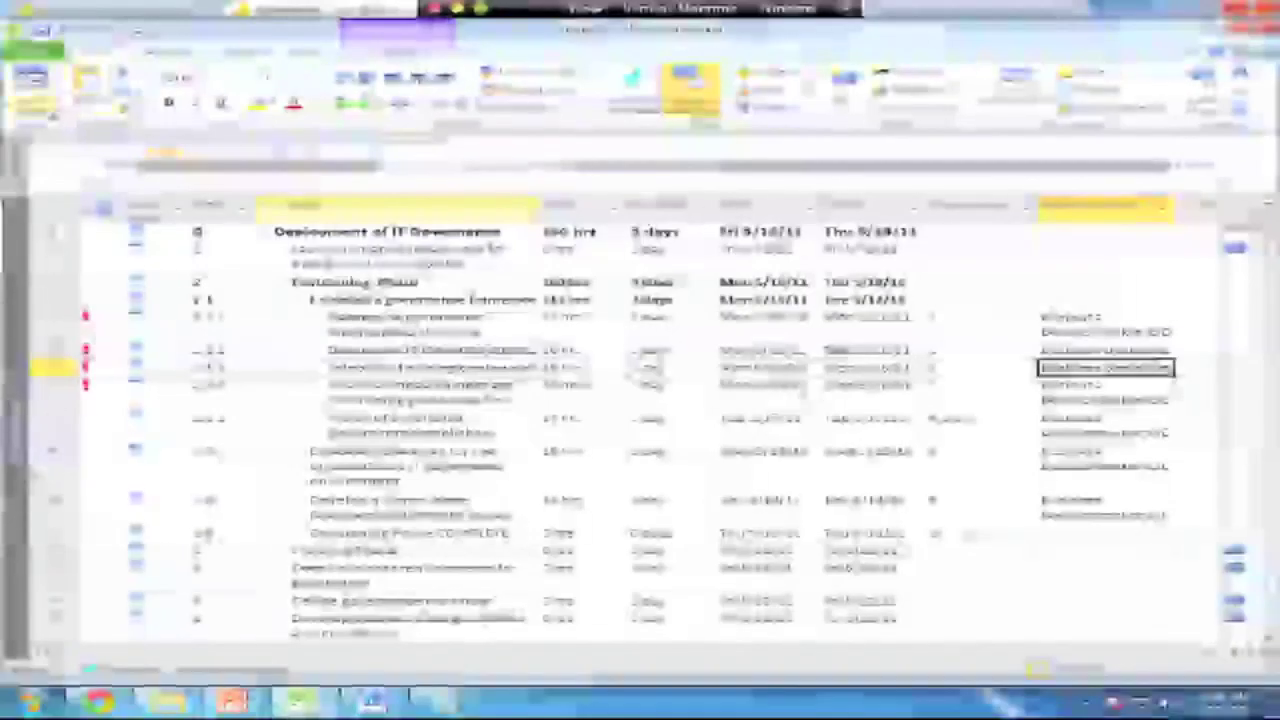
click(572, 369)
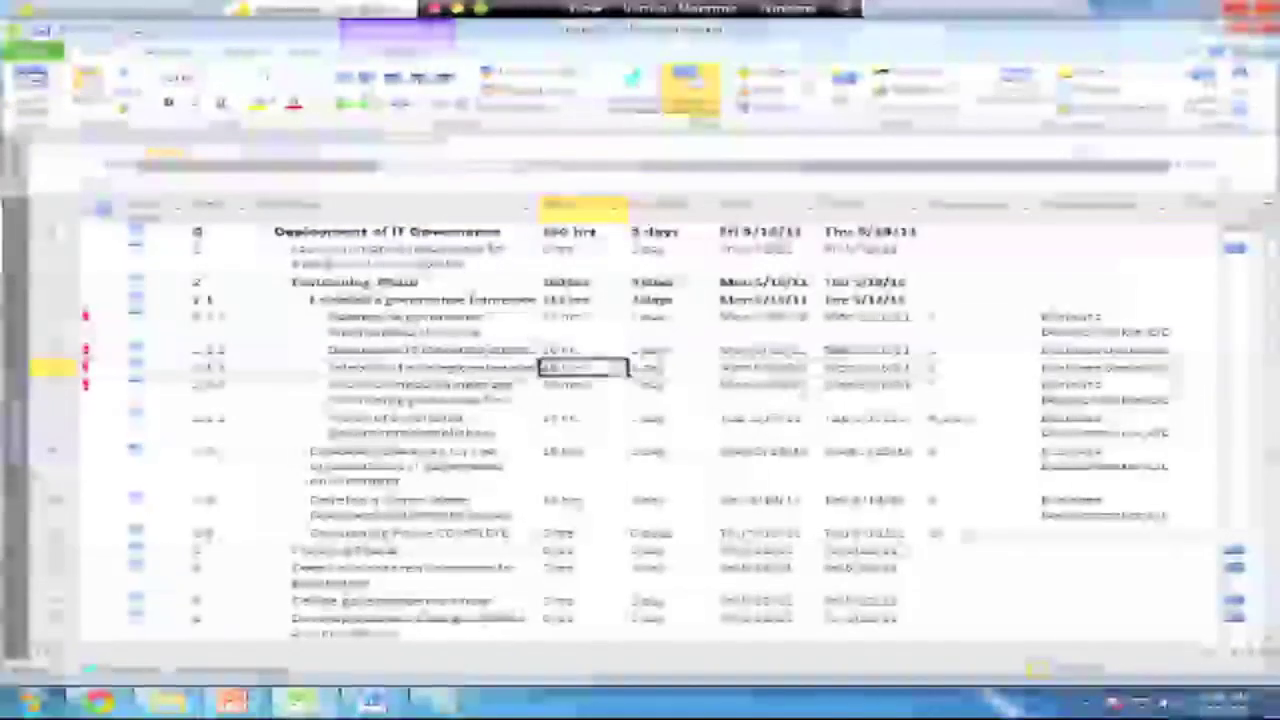
click(617, 372)
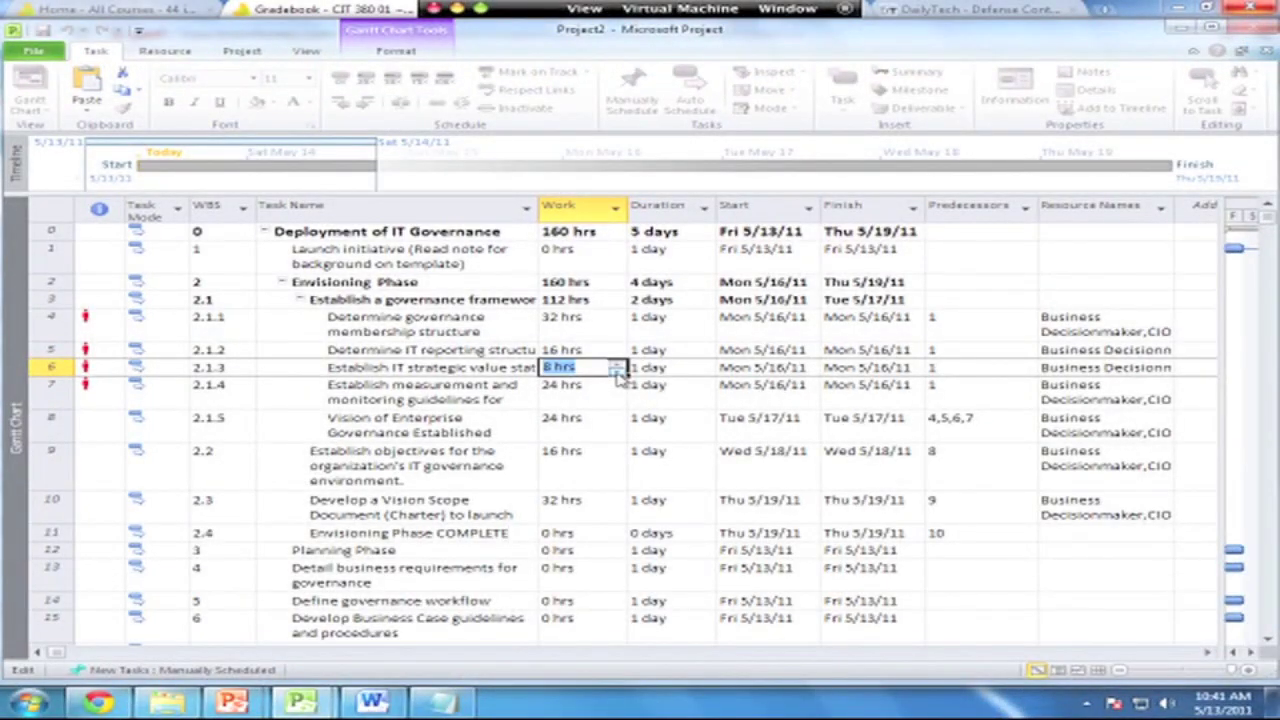
click(616, 384)
click(606, 368)
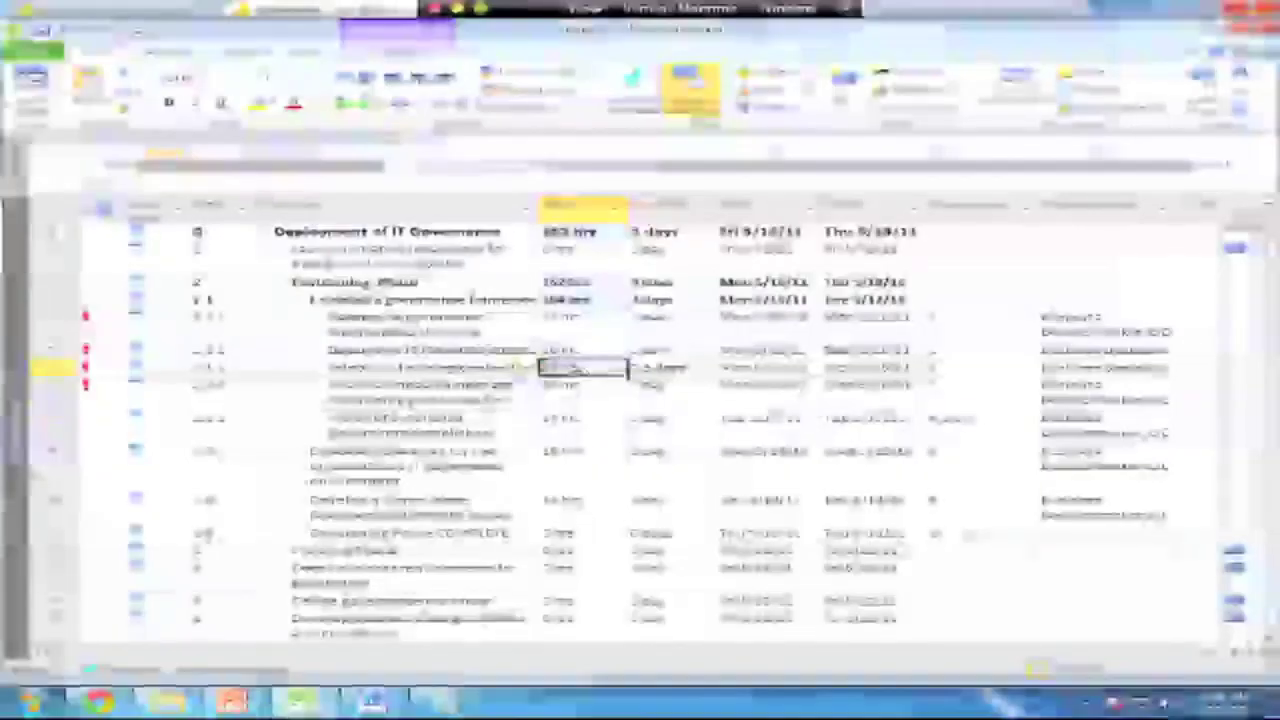
click(533, 370)
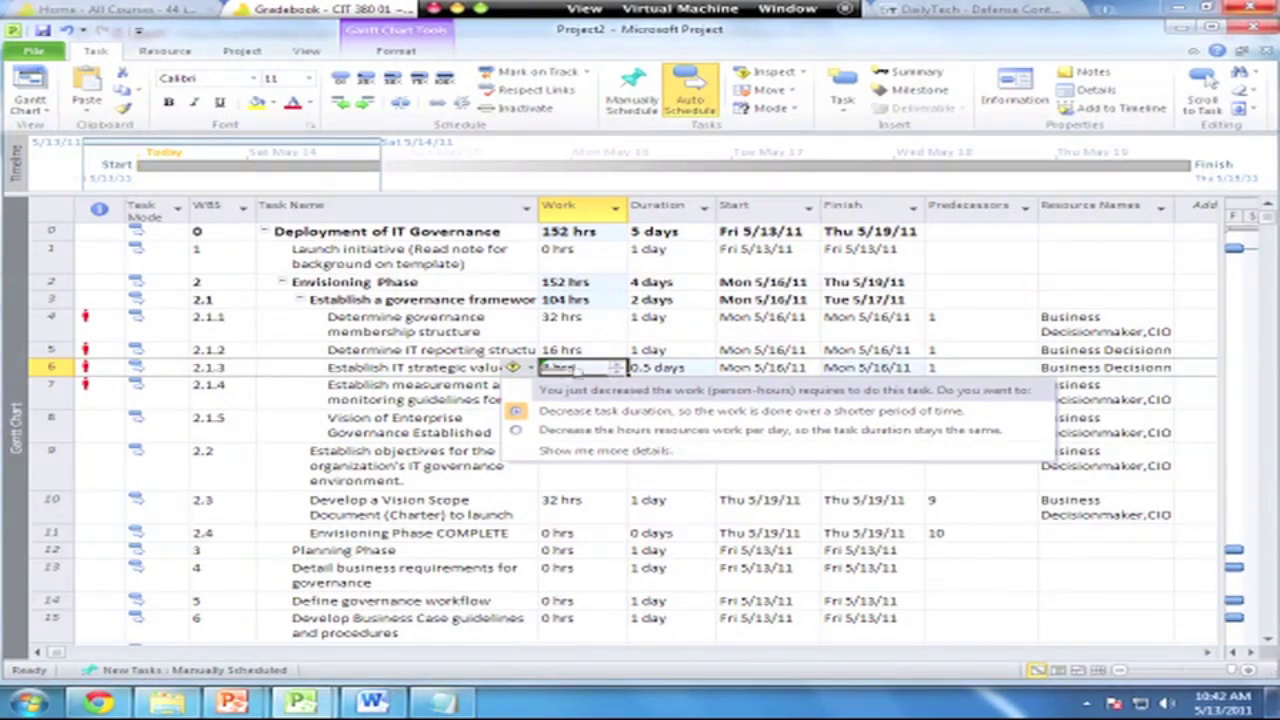
click(520, 432)
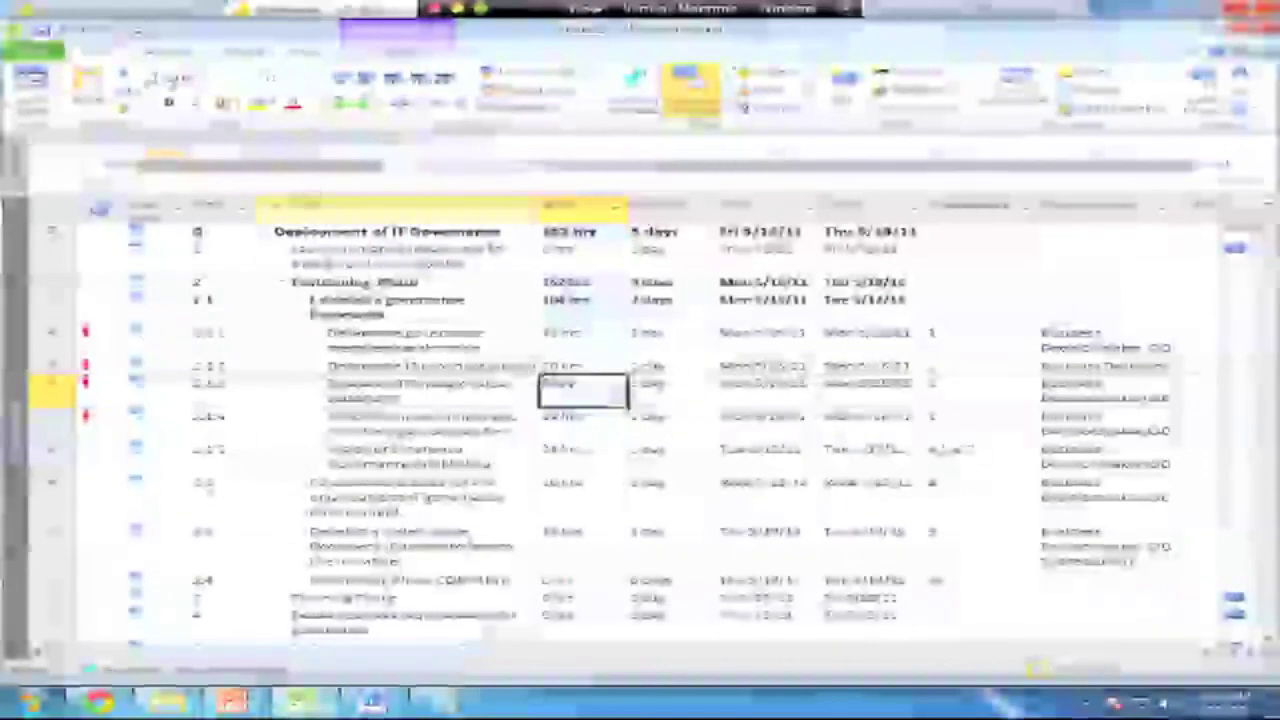
Recheck the resource allocations in the Resource Sheet and open the daily hours per resource in Resource Usage
click(44, 110)
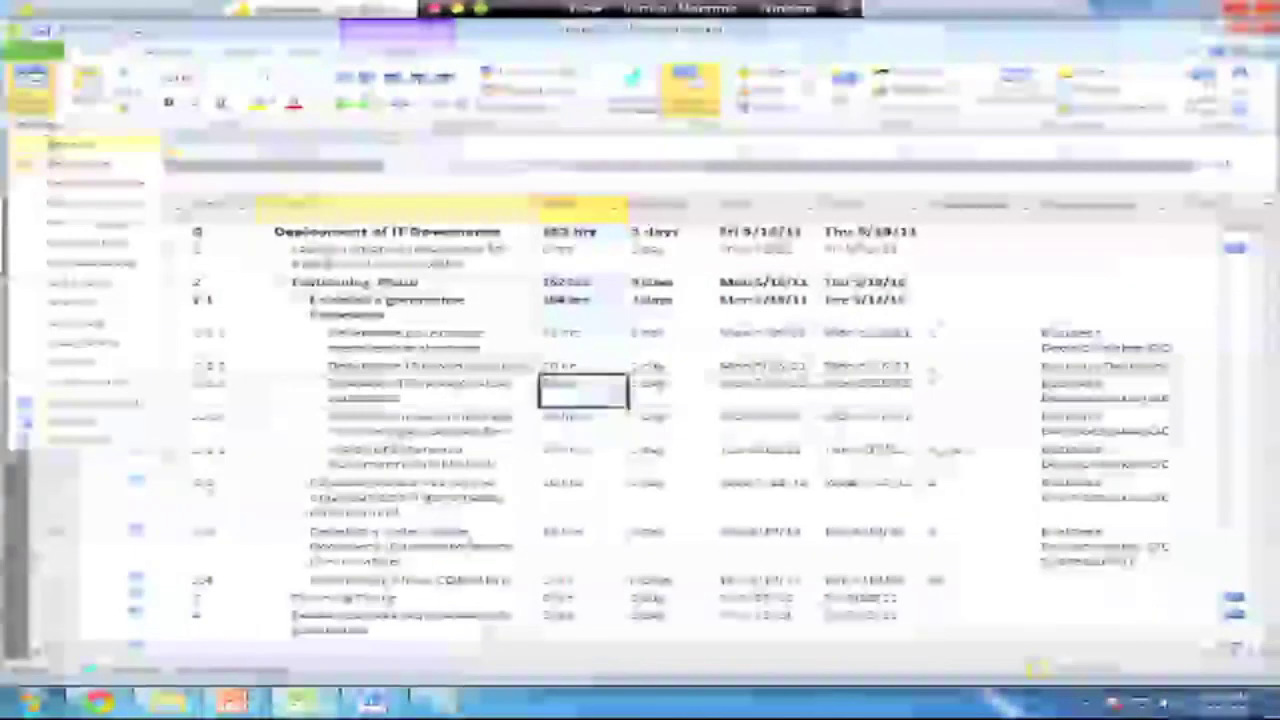
click(80, 222)
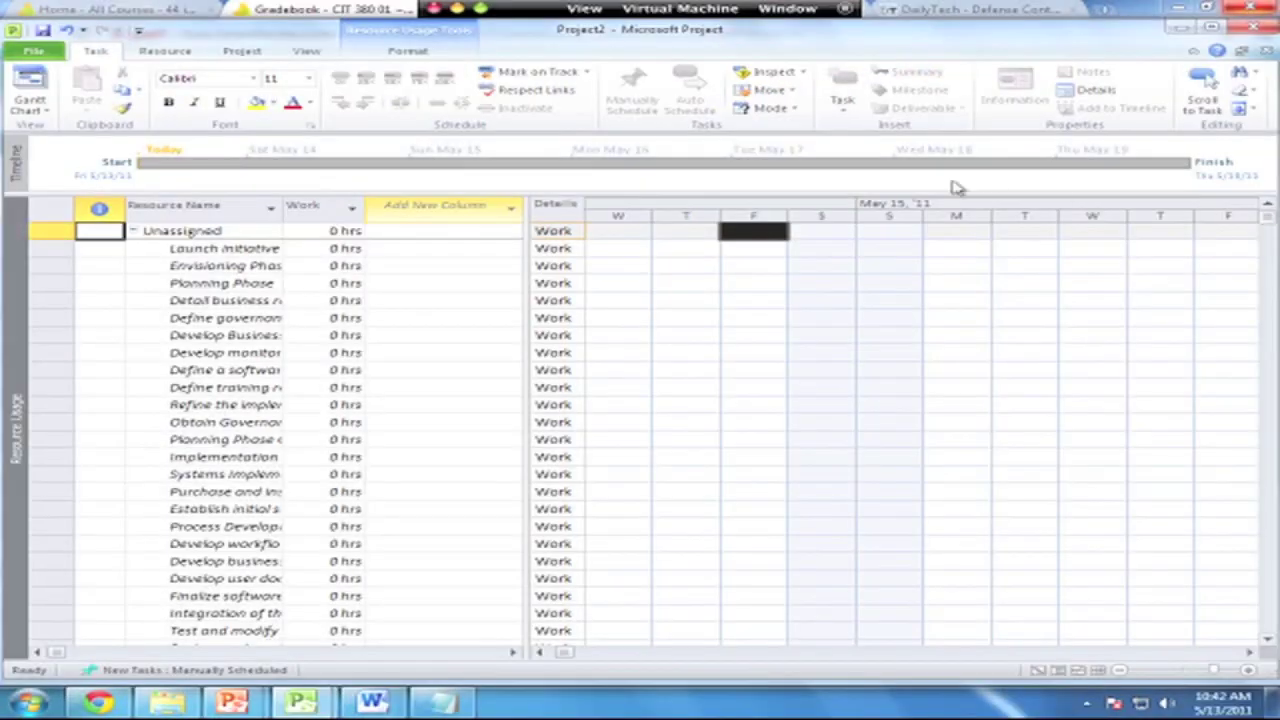
click(1269, 217)
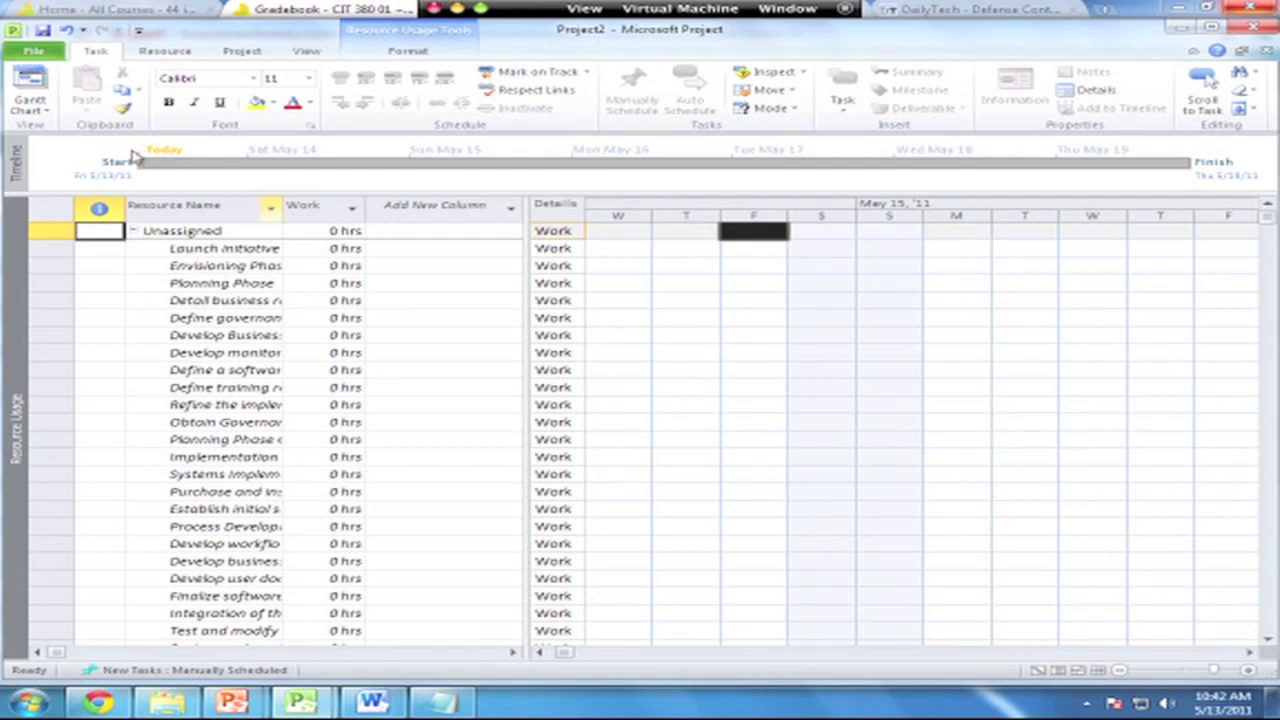
click(185, 53)
click(35, 105)
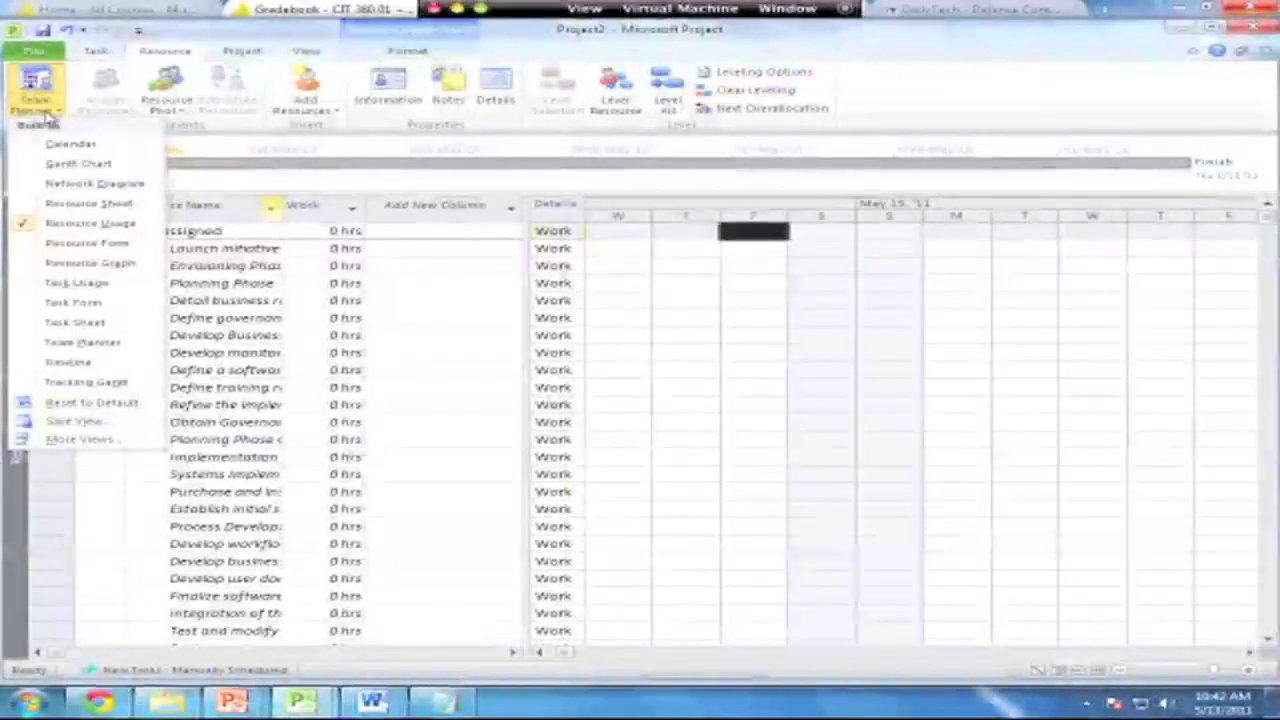
click(82, 203)
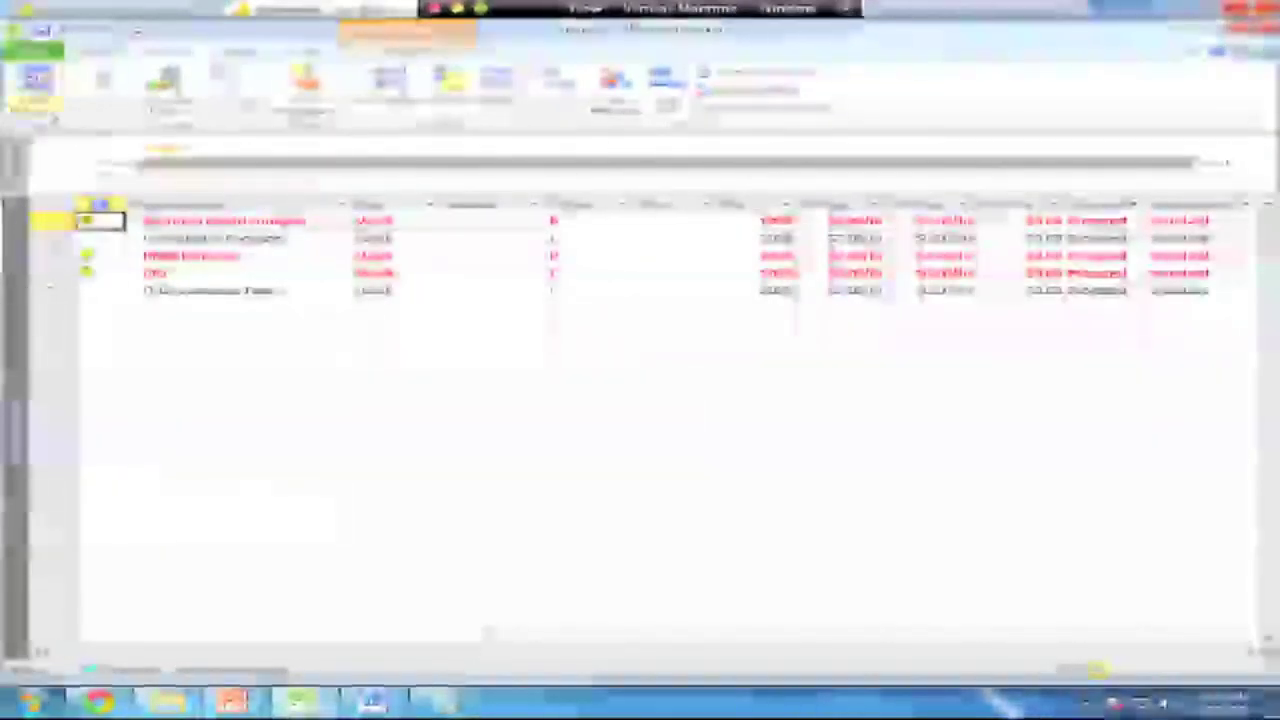
click(38, 108)
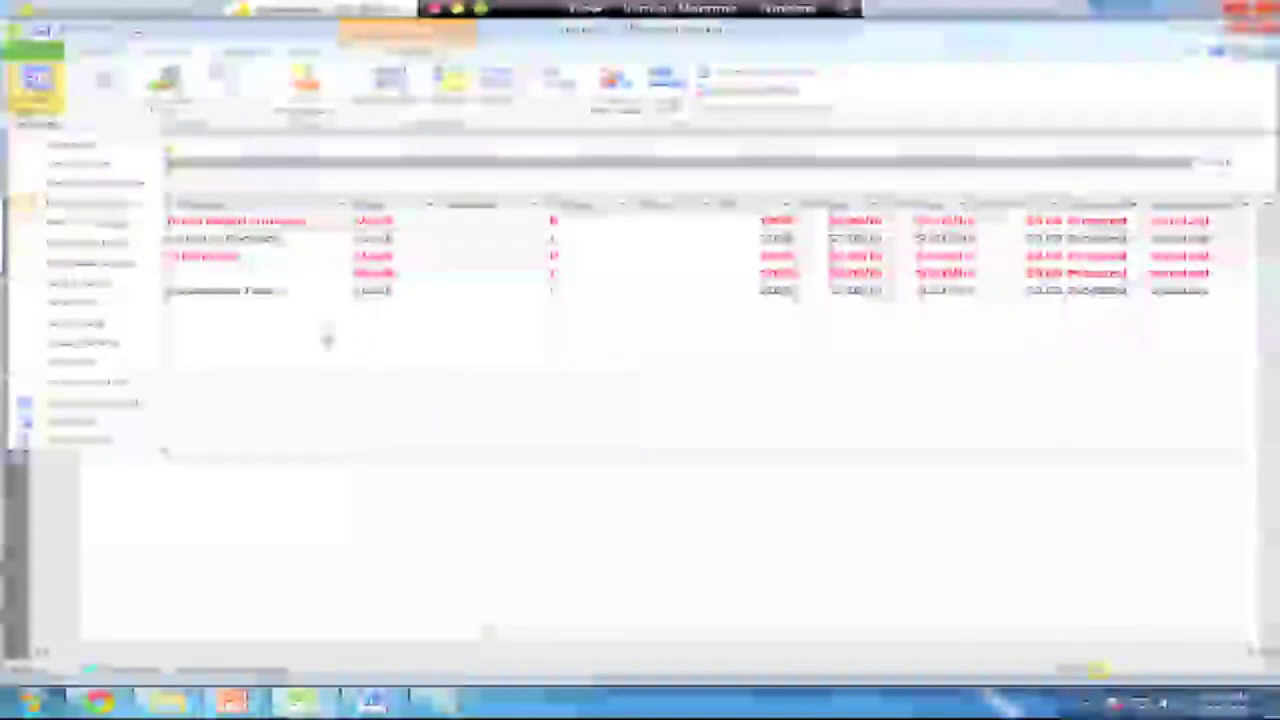
click(323, 339)
click(38, 105)
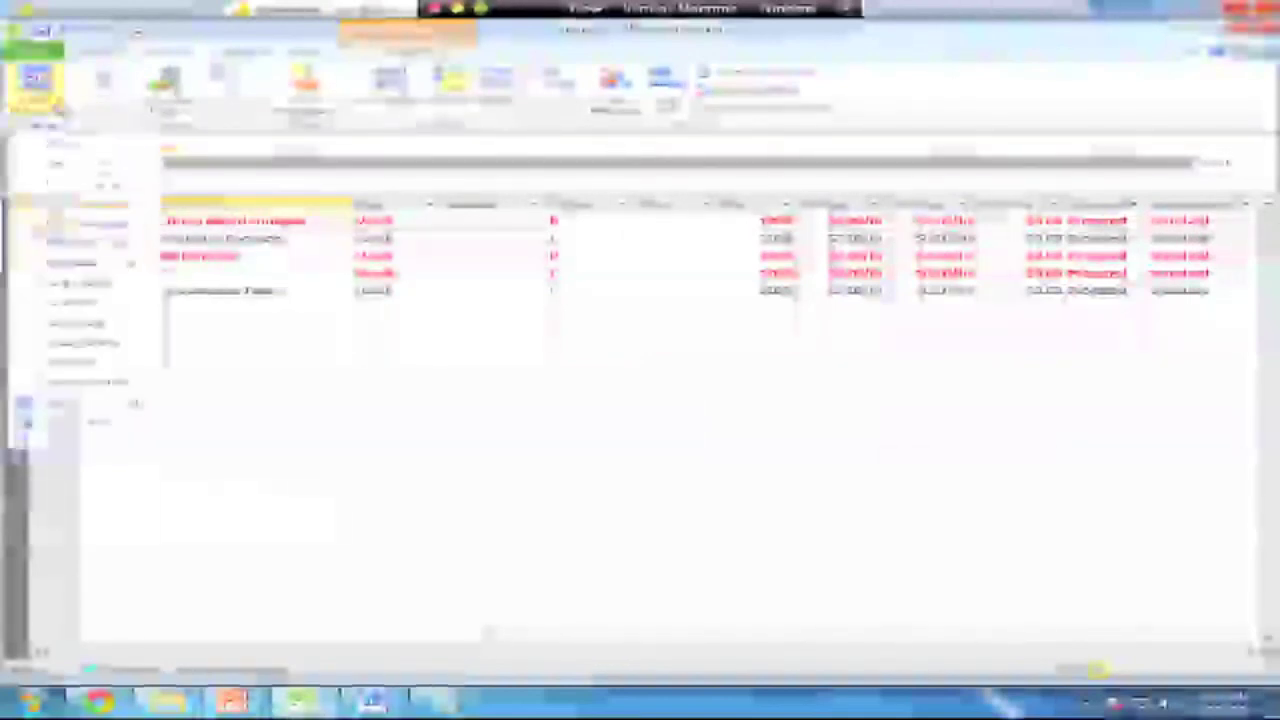
click(88, 218)
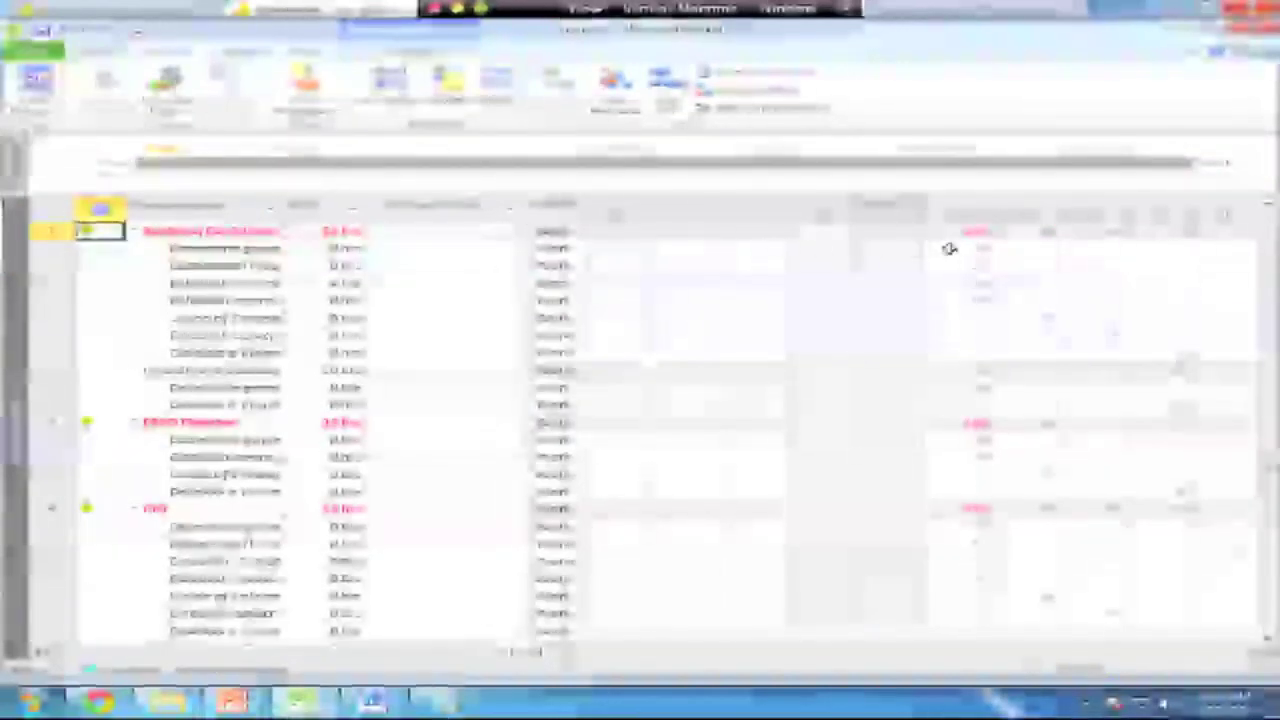
Set the CIO's hours on Establish IT strategic value statement to 1 h for the Monday in the week of May 15
click(977, 283)
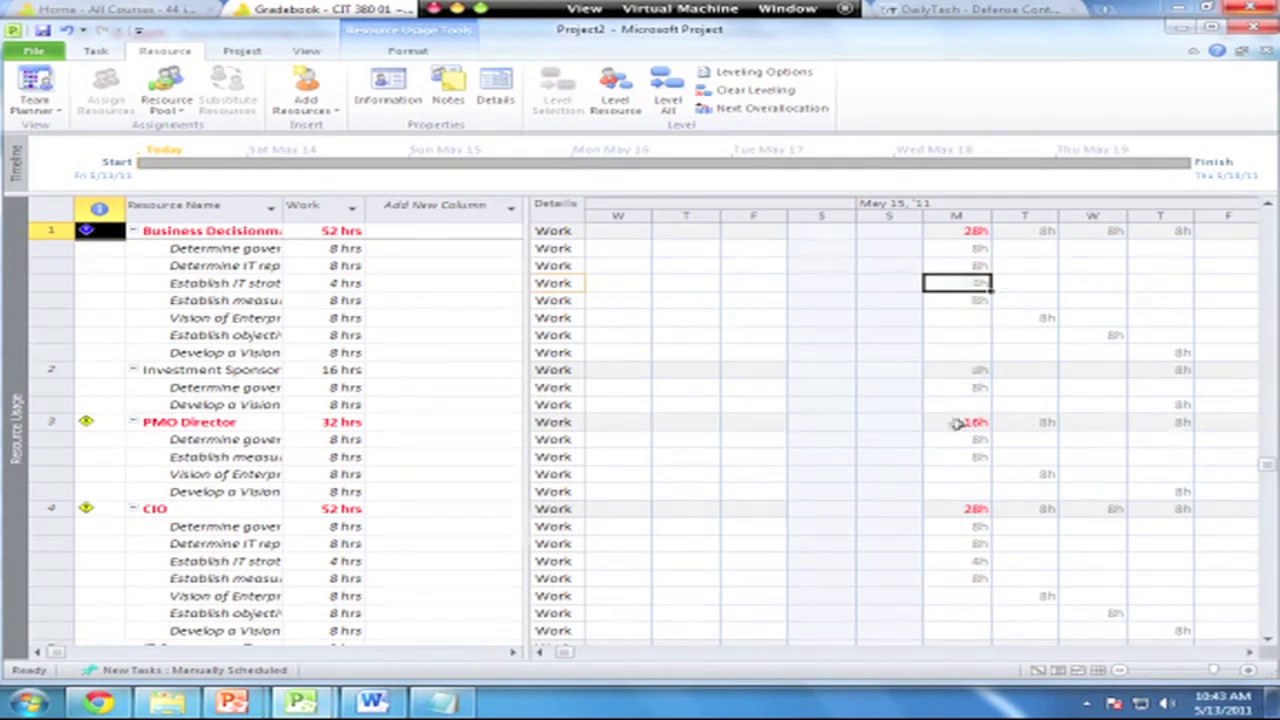
click(973, 559)
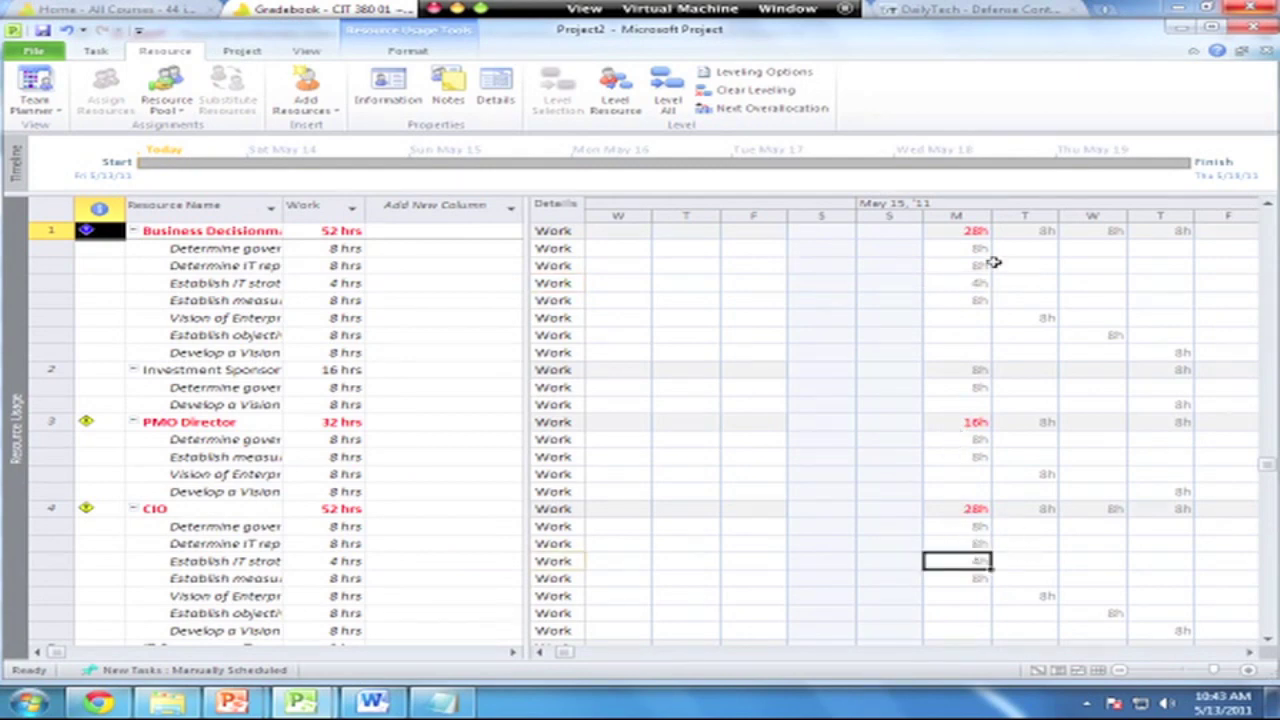
click(945, 283)
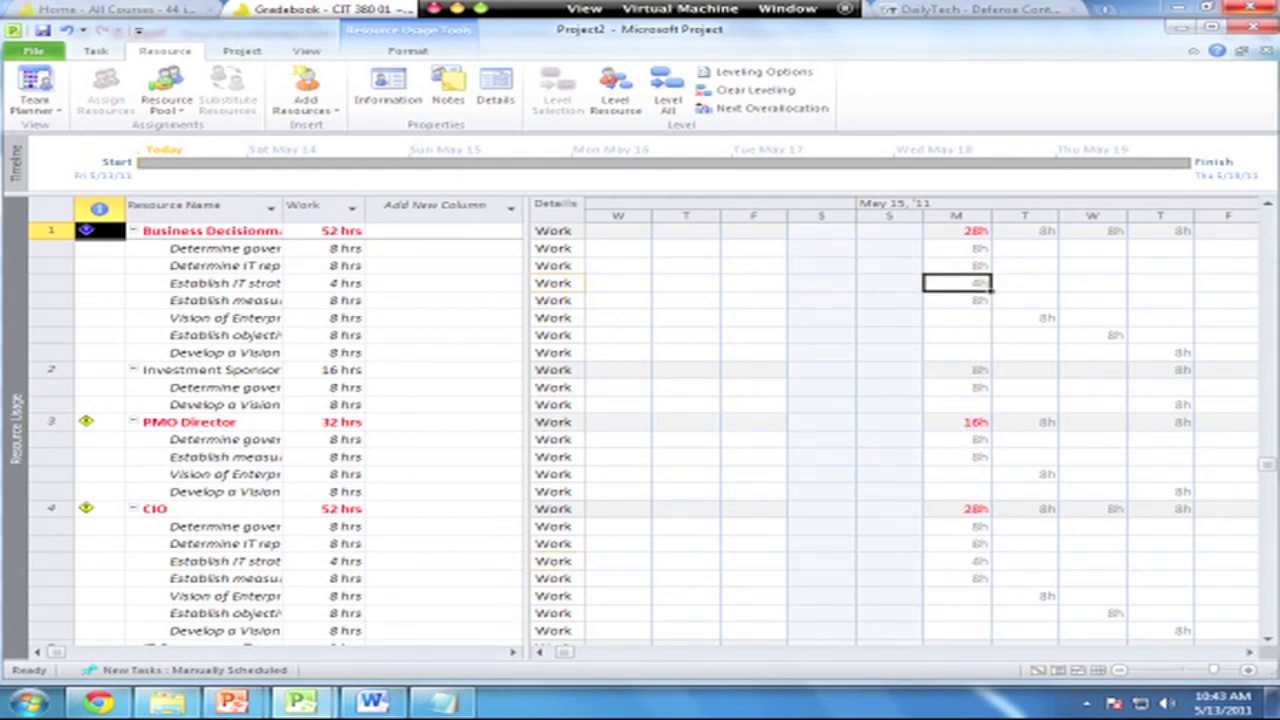
click(960, 560)
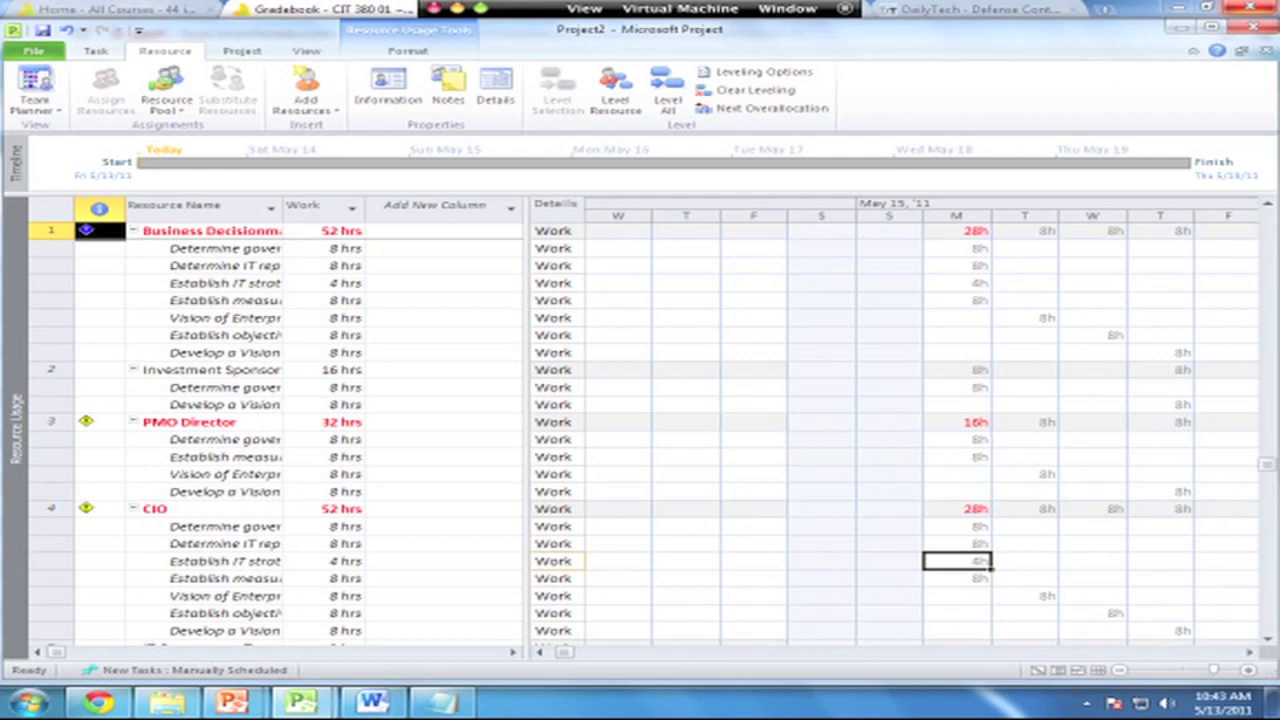
text(1)
key(Return)
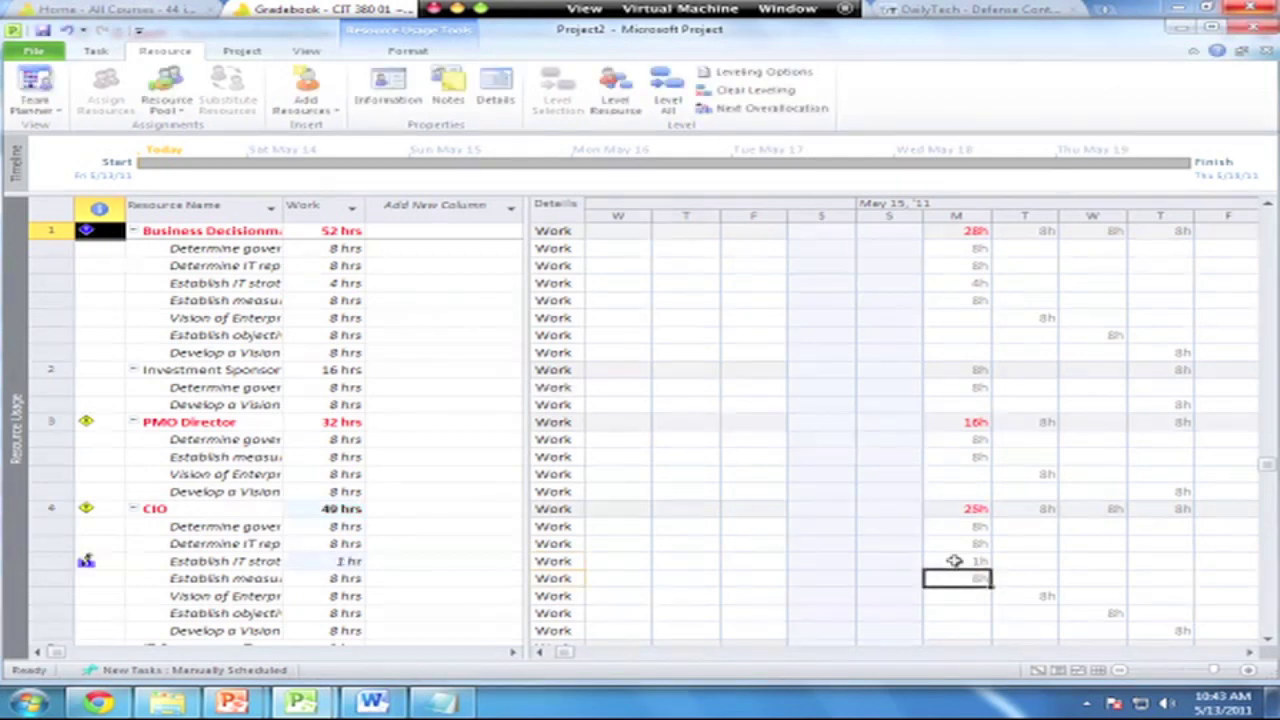
Set the Business Decisionmaker's Monday hours on Establish IT strategic value statement to 7 h
click(970, 283)
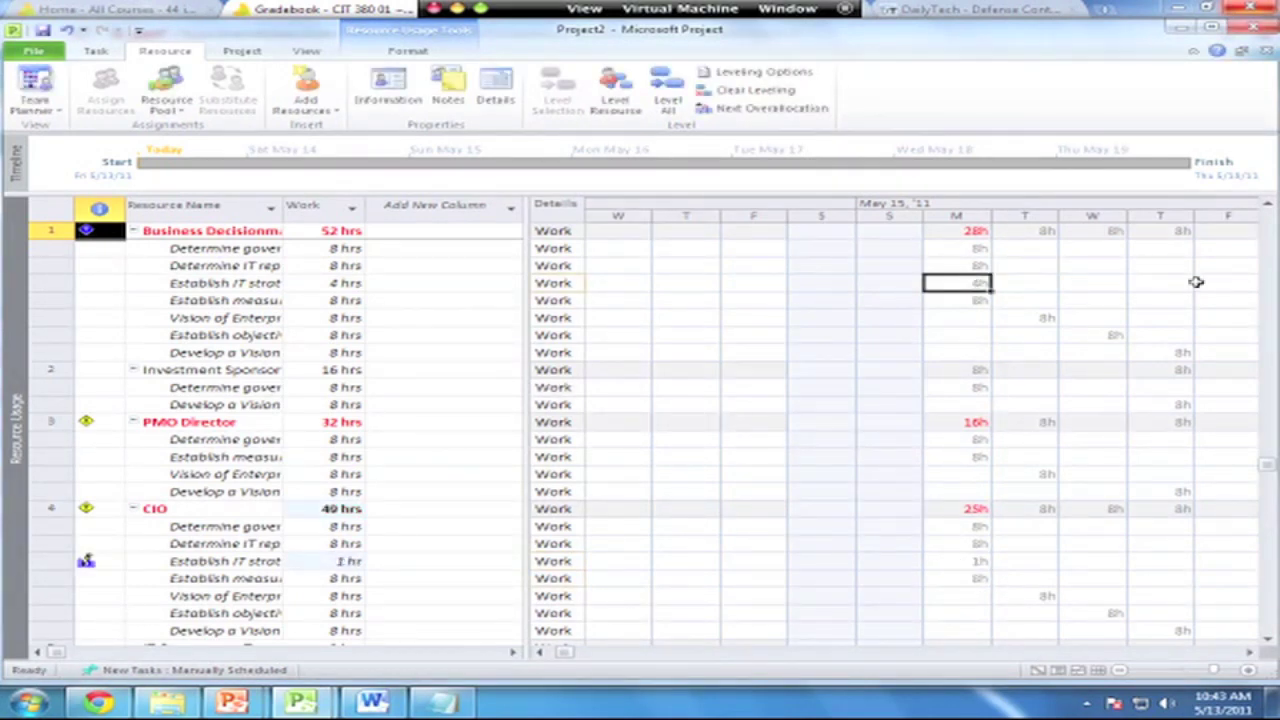
text(7)
key(Return)
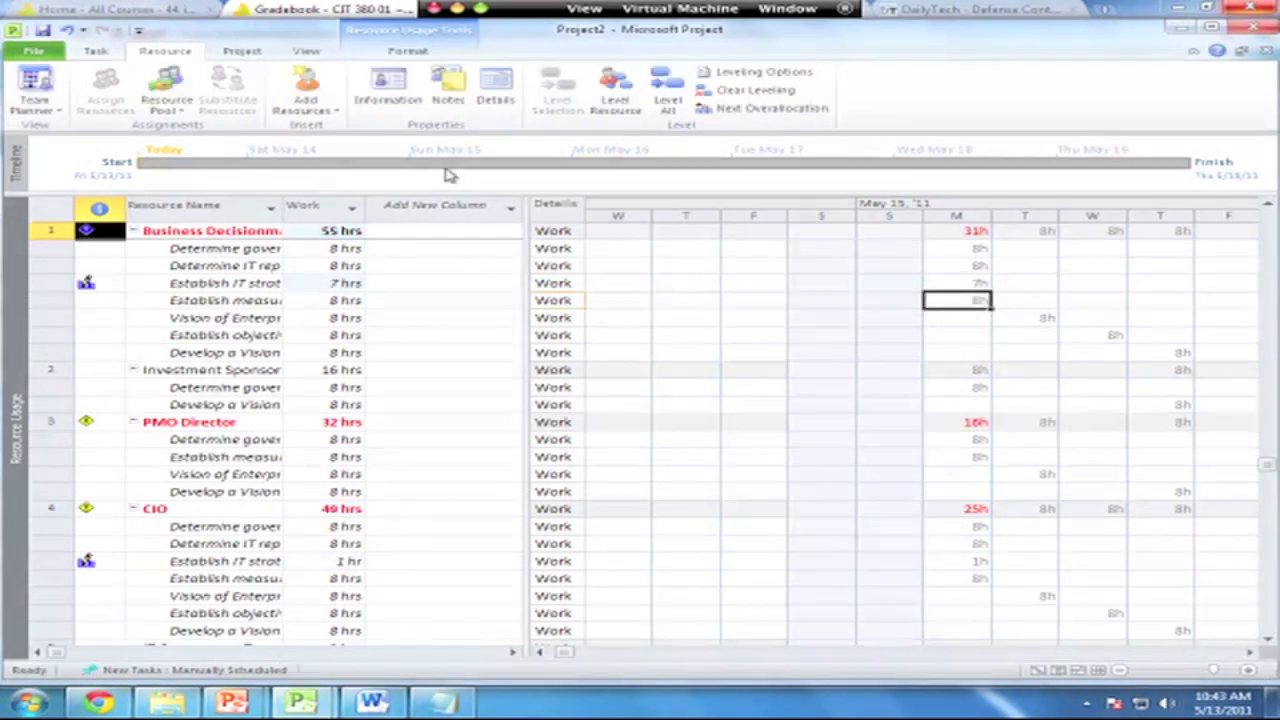
Return to the Gantt Chart and check the work hours and overallocation indicator of task 6, Establish IT strategic value statement
click(48, 106)
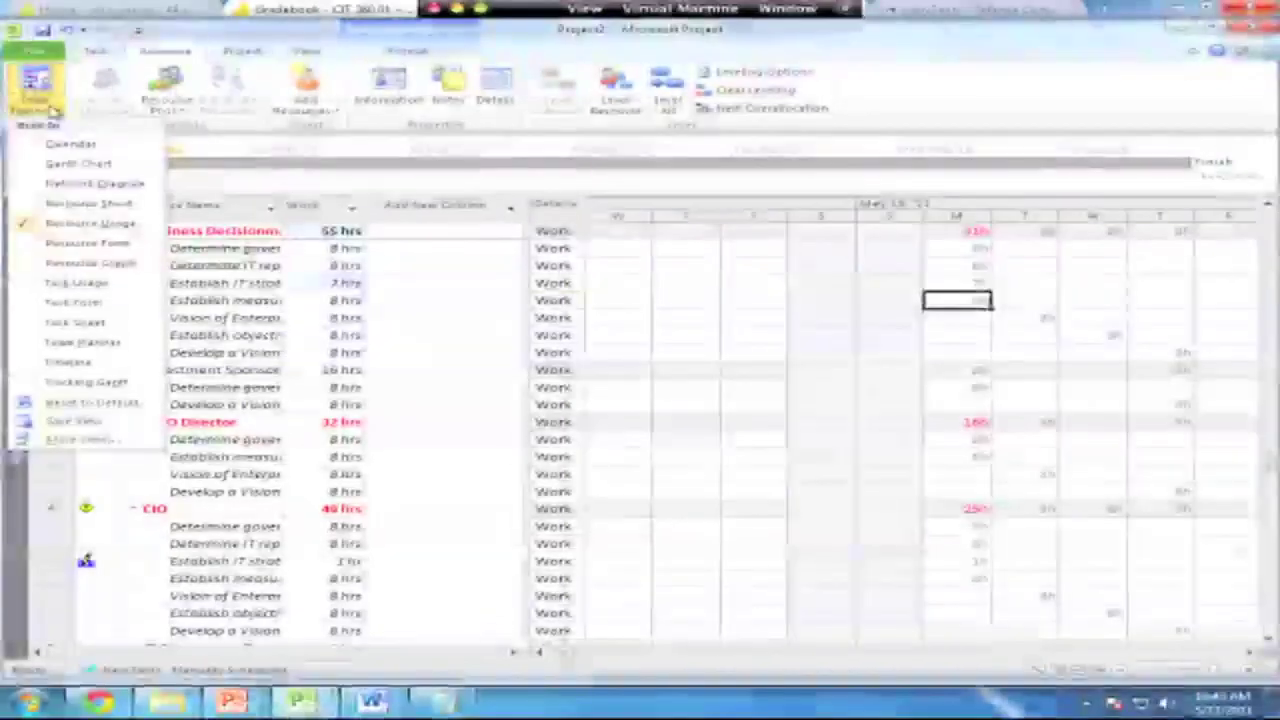
click(63, 160)
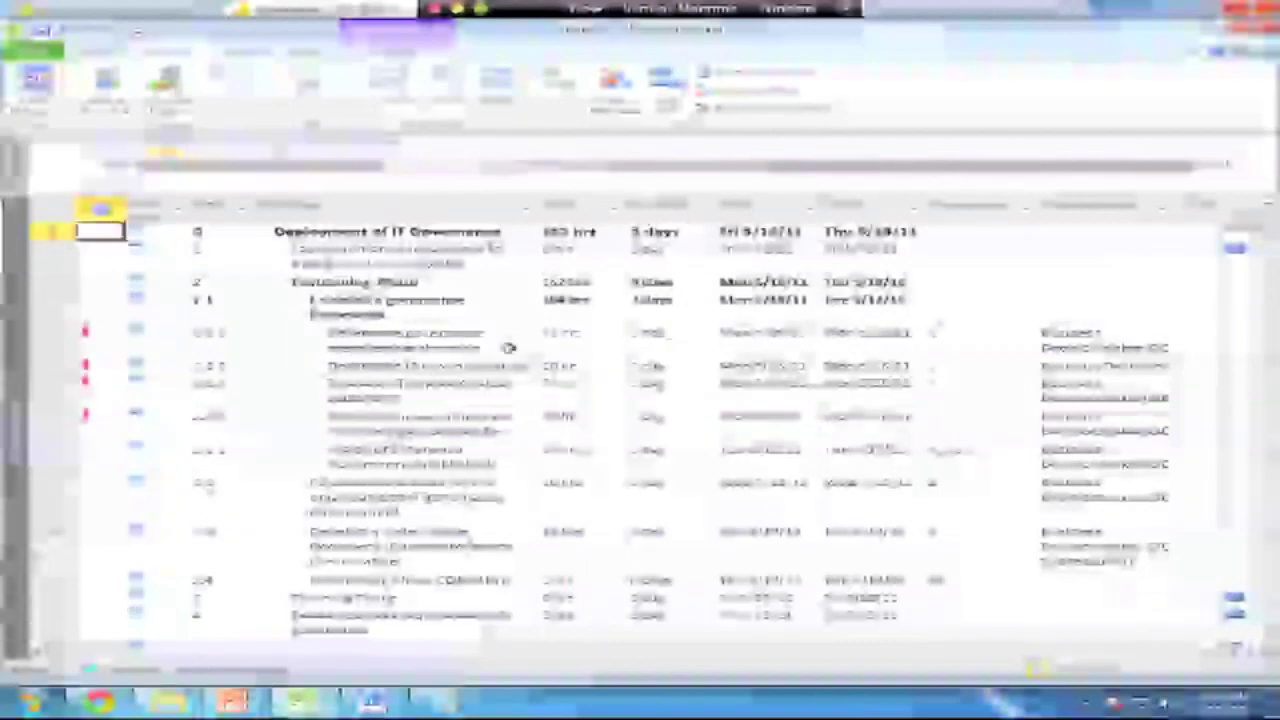
click(565, 390)
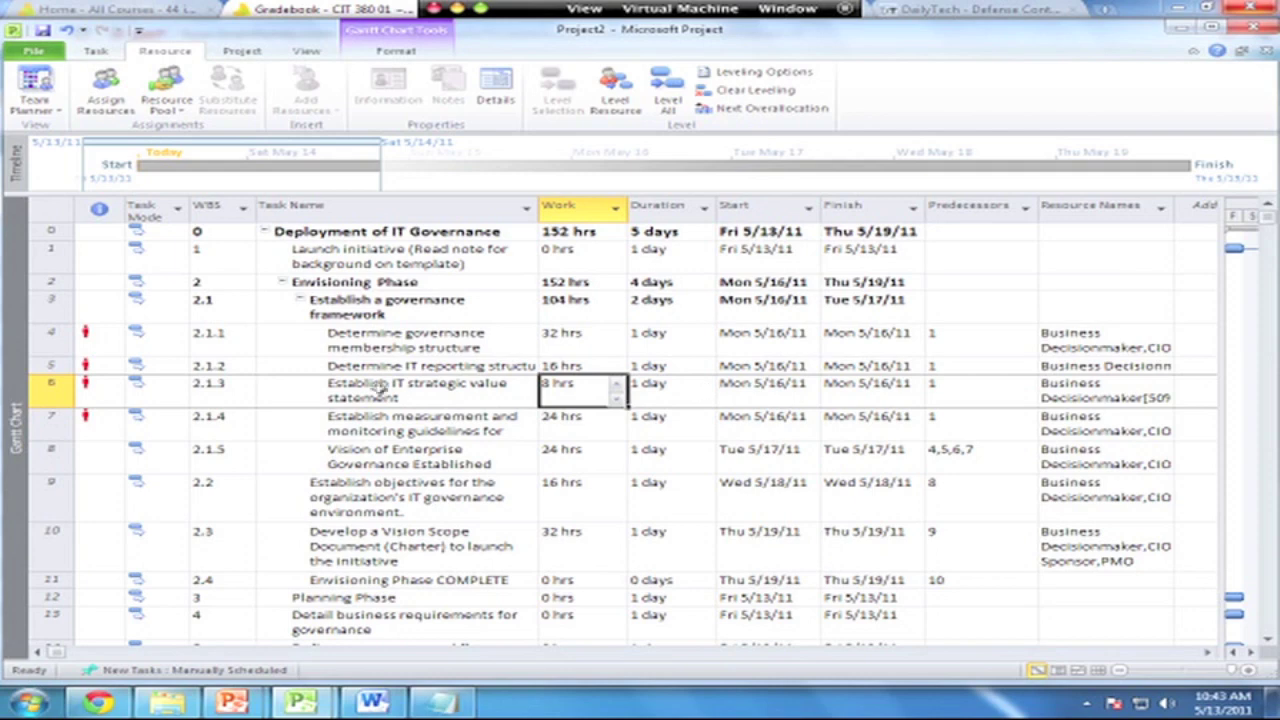
mouse_move(97, 386)
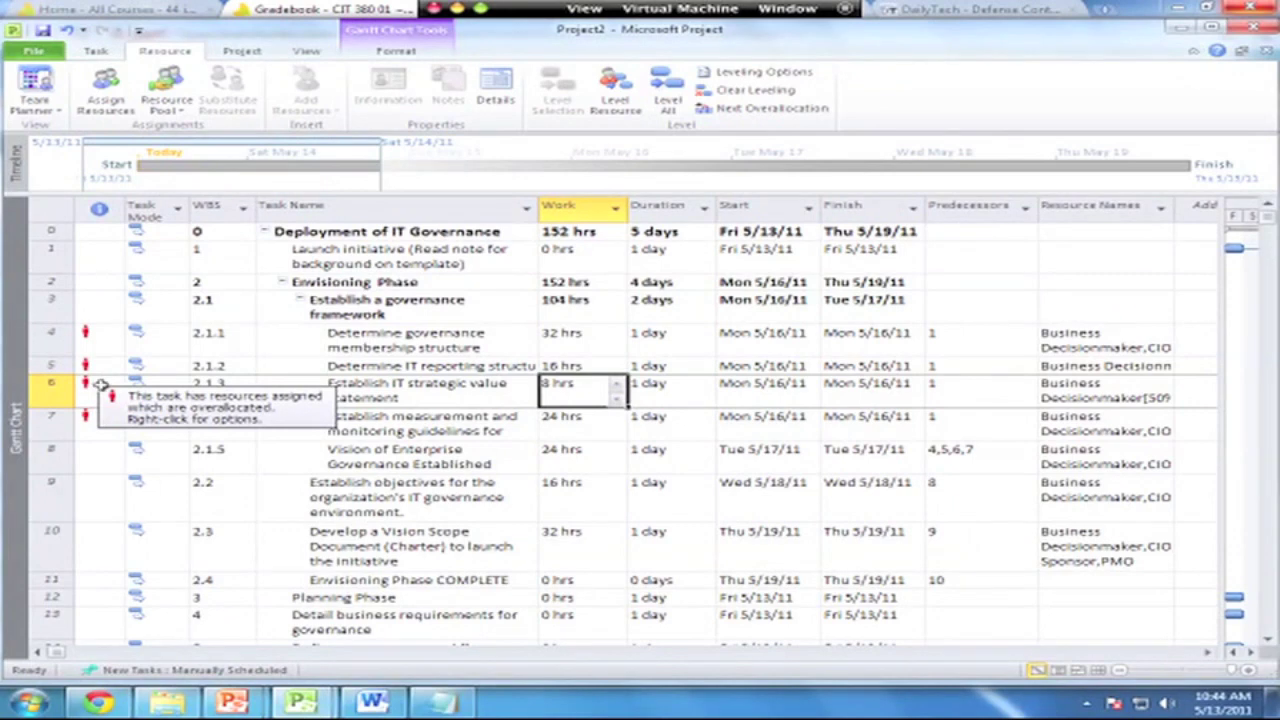
click(103, 385)
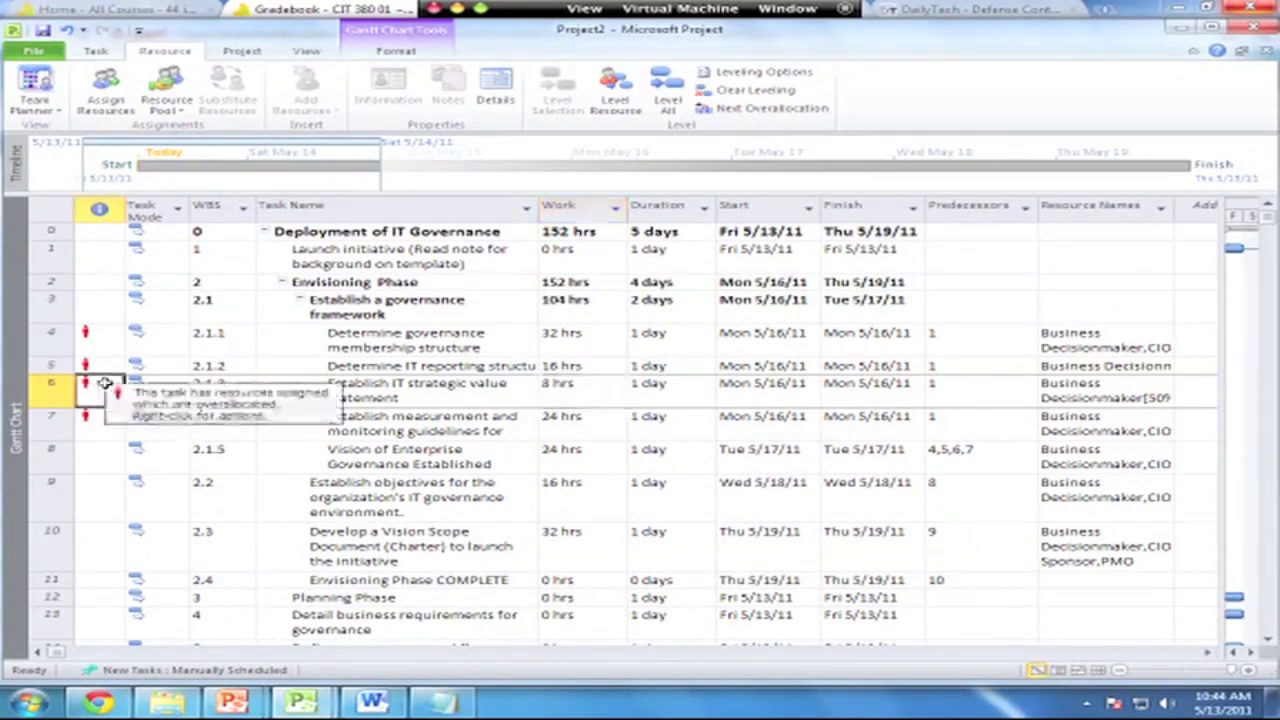
Start a note on Establish a governance framework: "I played around with task times for individuals in the resource usage sheet. Found I could control"
click(98, 312)
double_click(98, 312)
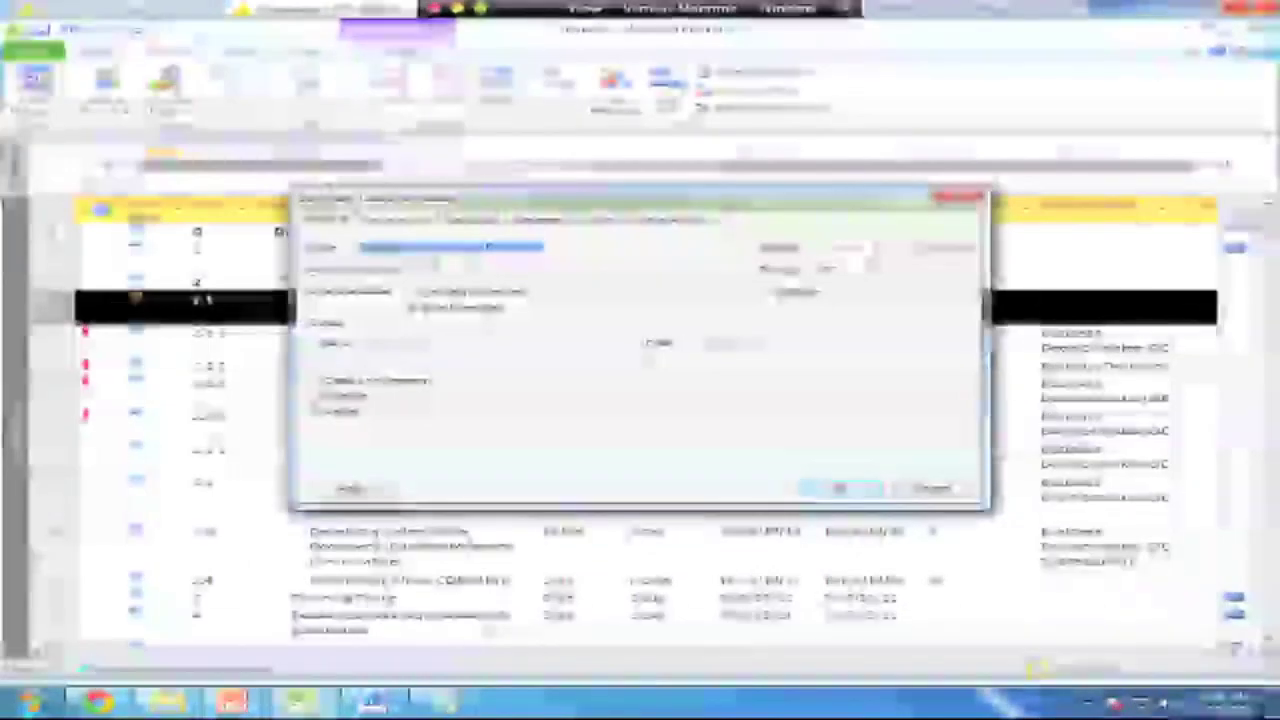
click(606, 221)
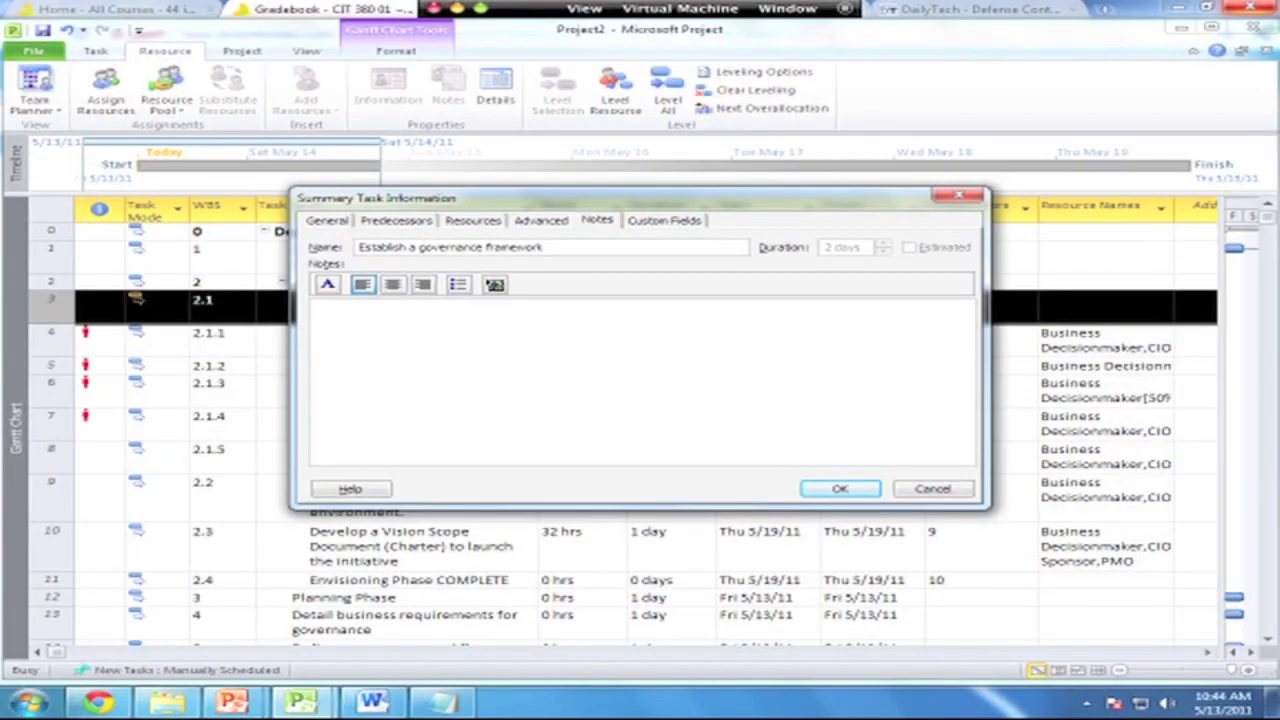
text(I played around with task)
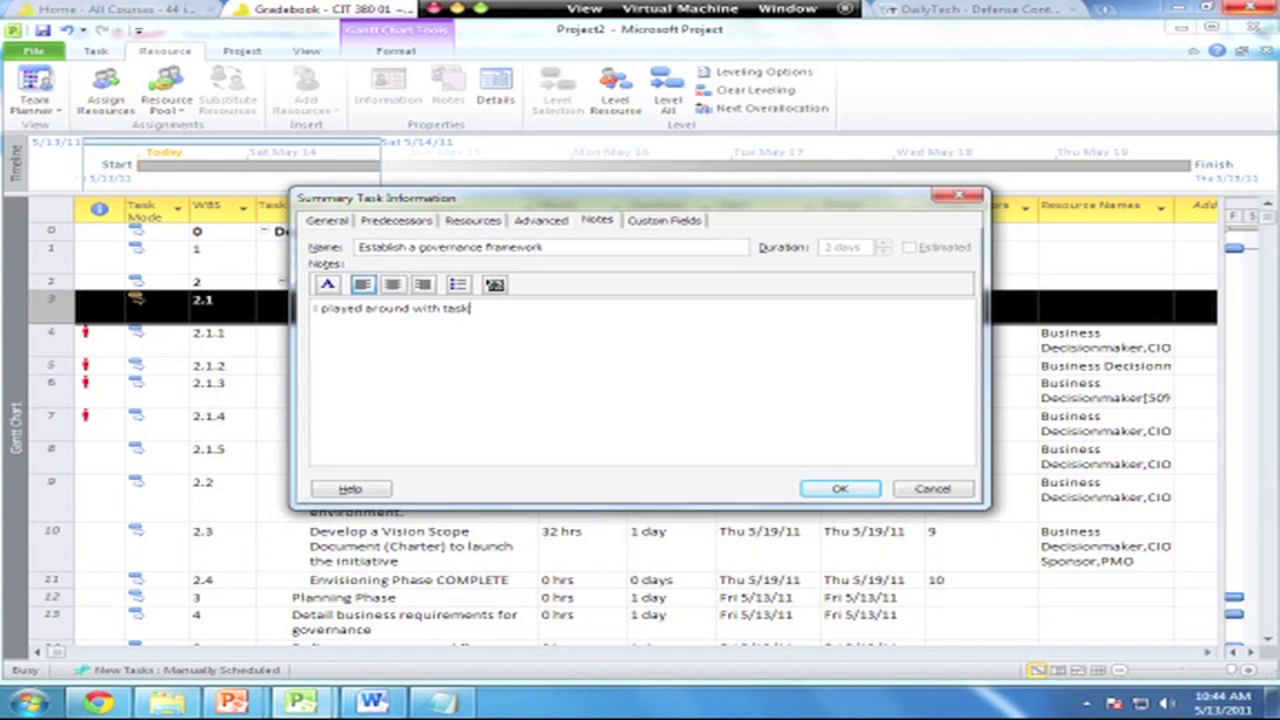
text( times for individuals)
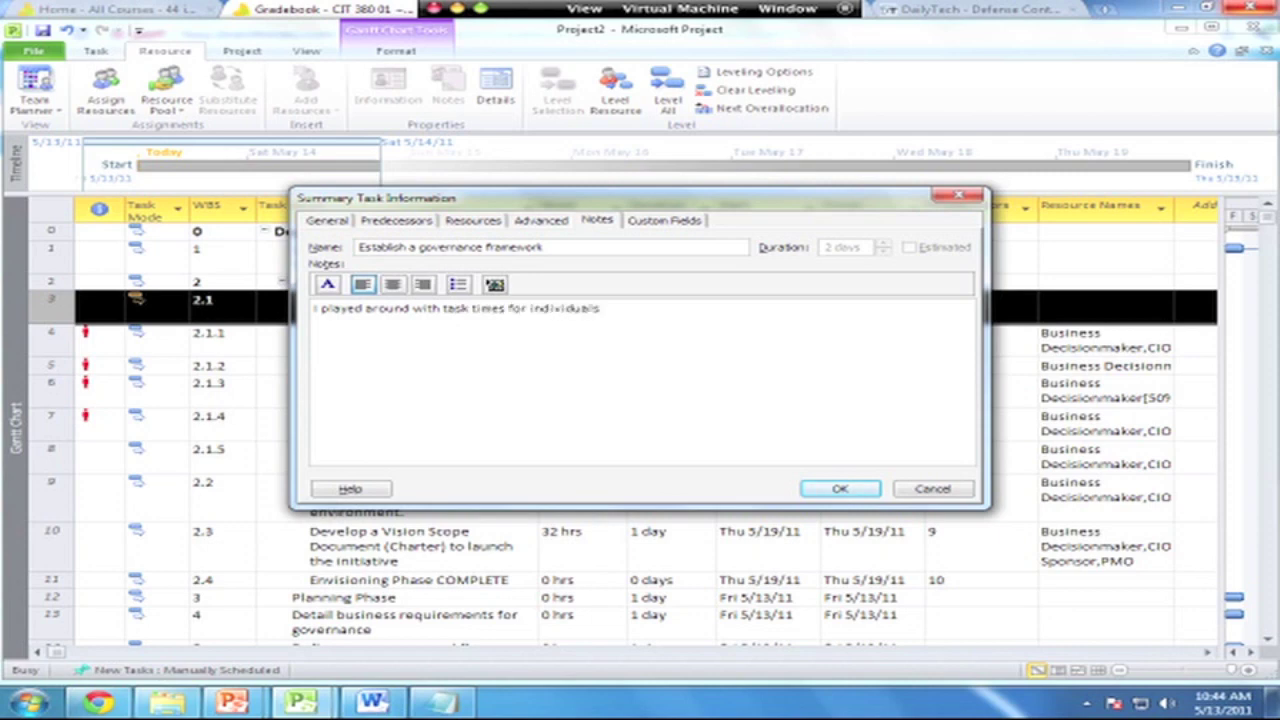
text( in the resource usage she)
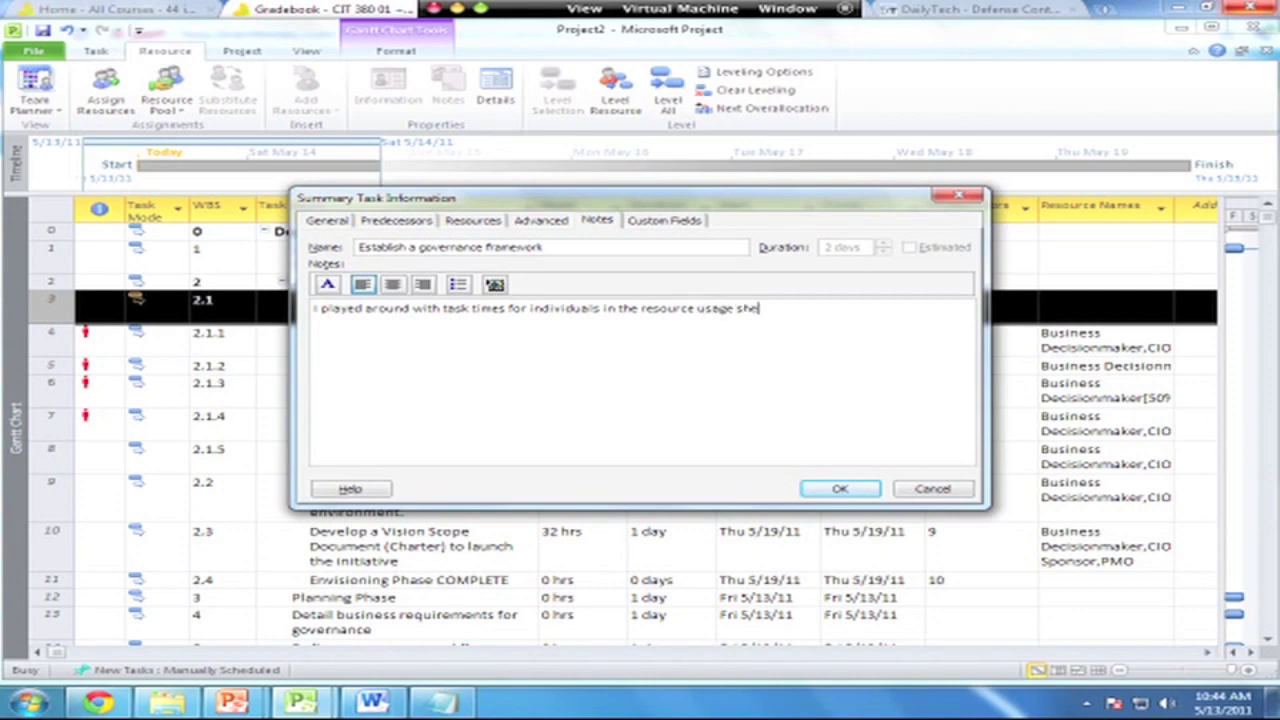
text(et. Found I could control )
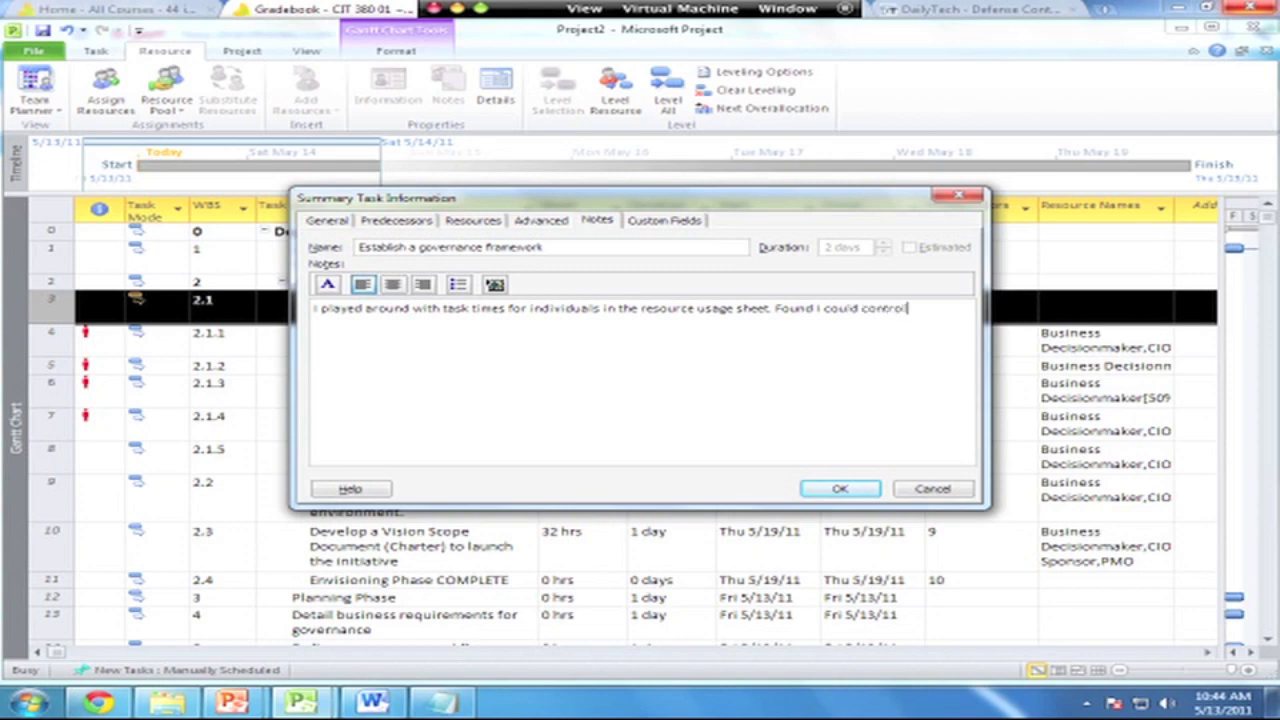
Complete the governance framework note with "the amount of hours worked on a task for two people." and save it
text(the)
key(BackSpace)
key(BackSpace)
key(BackSpace)
text(the amount)
text( of hours b)
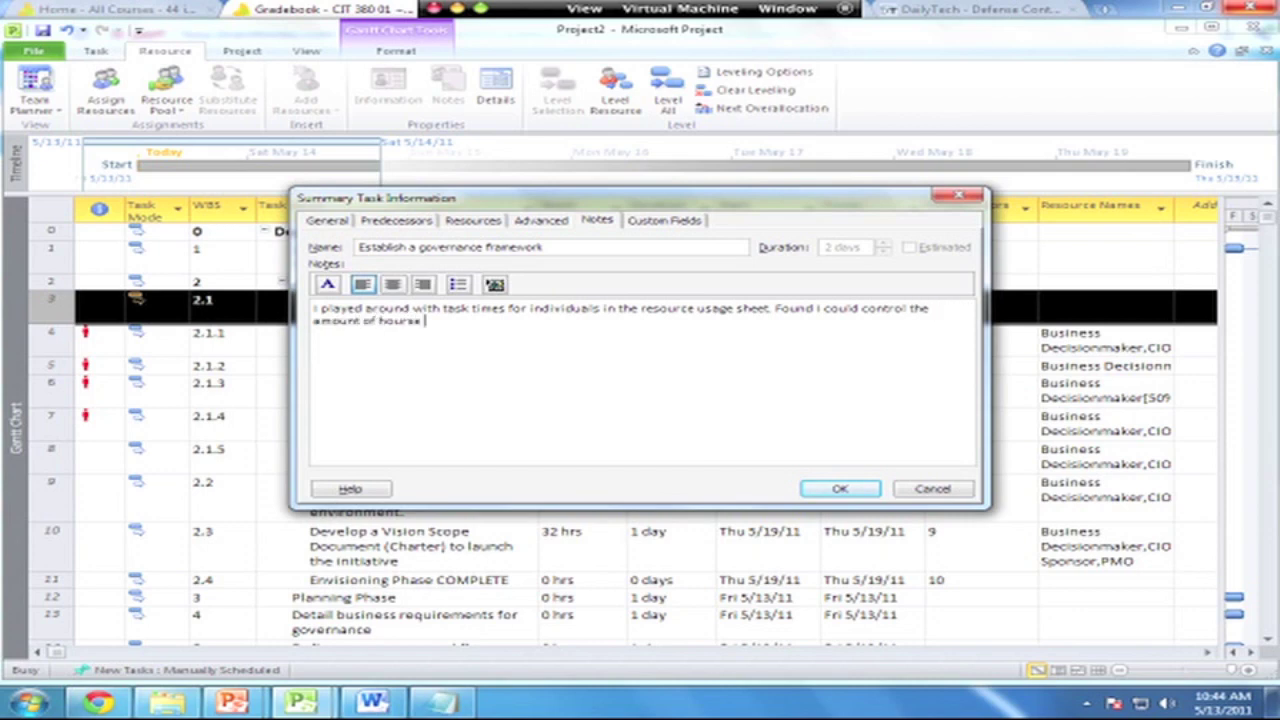
key(BackSpace)
key(BackSpace)
key(BackSpace)
text(worked on a tak)
text( fo)
key(BackSpace)
key(BackSpace)
key(BackSpace)
key(BackSpace)
text(sk for two )
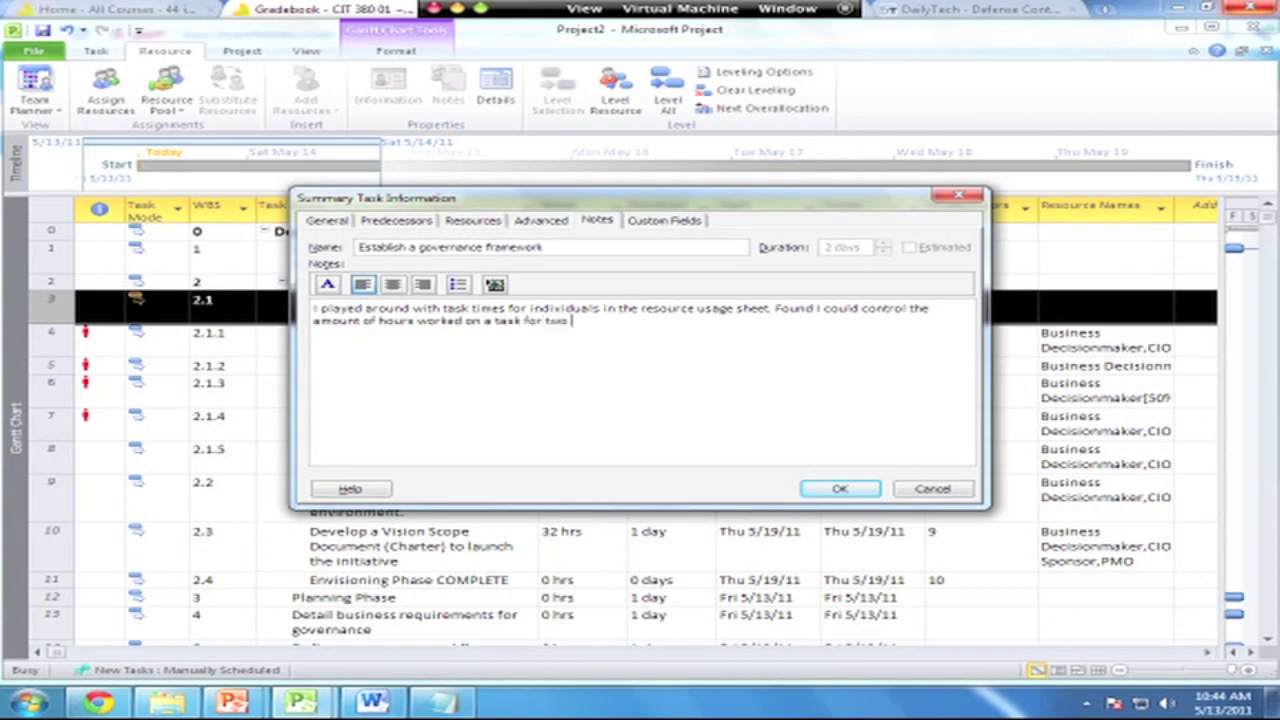
text(people.)
click(839, 490)
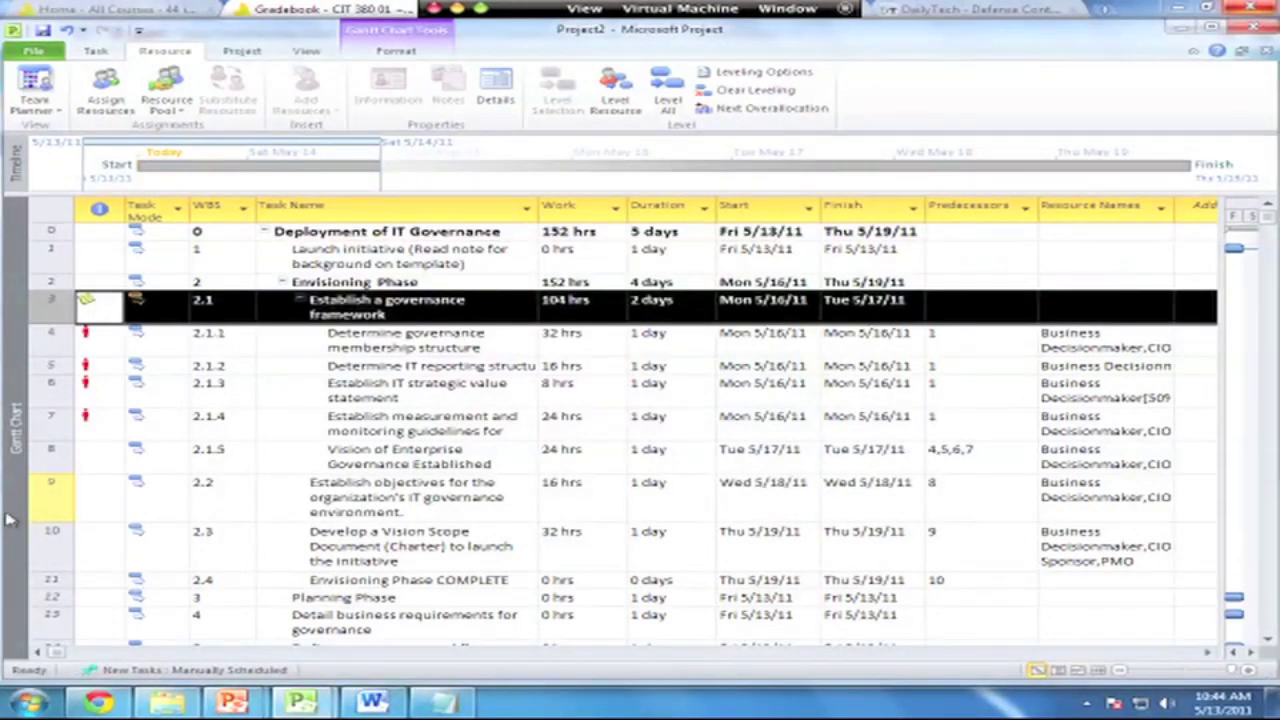